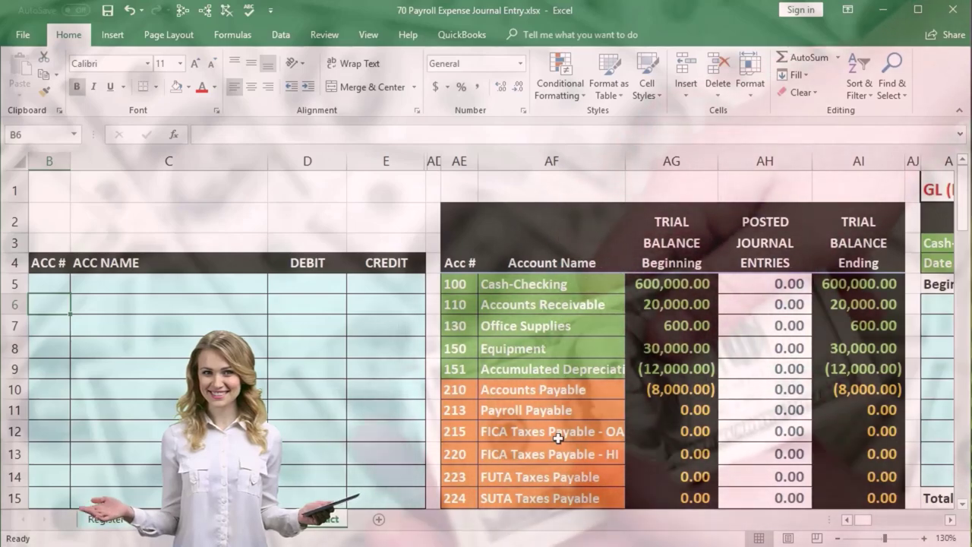
- Review the trial balance's account list, from Cash-Checking down to Depreciation Expense
click(474, 287)
drag(474, 287, 481, 289)
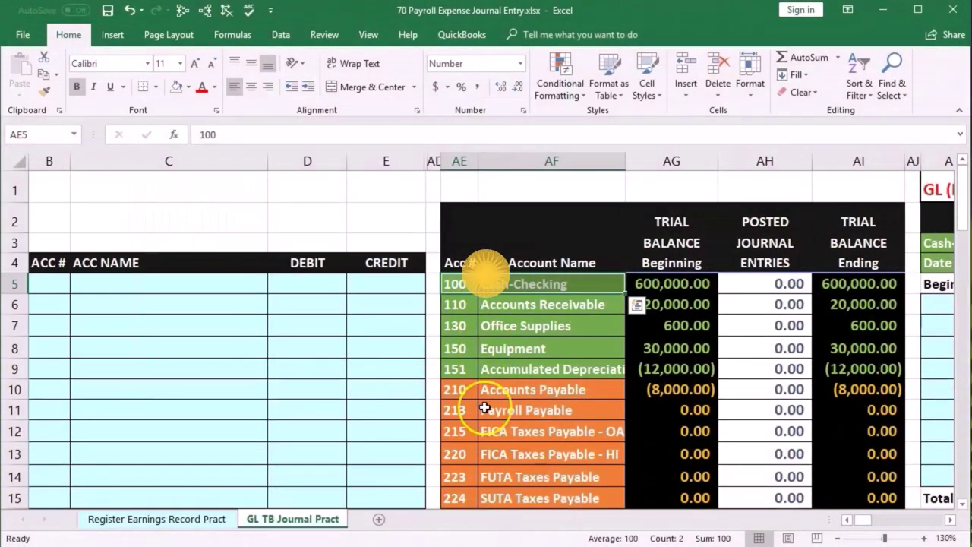
scroll(484, 408, down, 4)
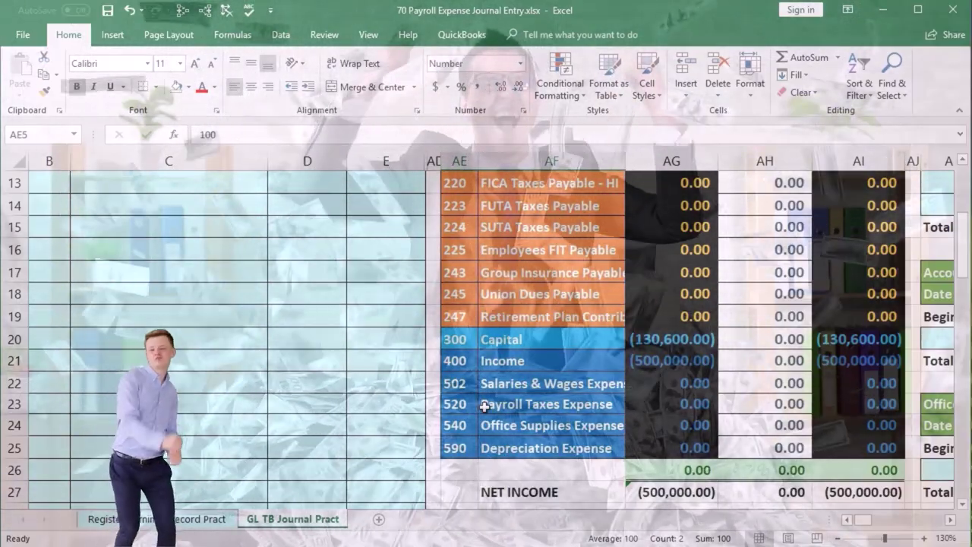
scroll(486, 404, up, 1)
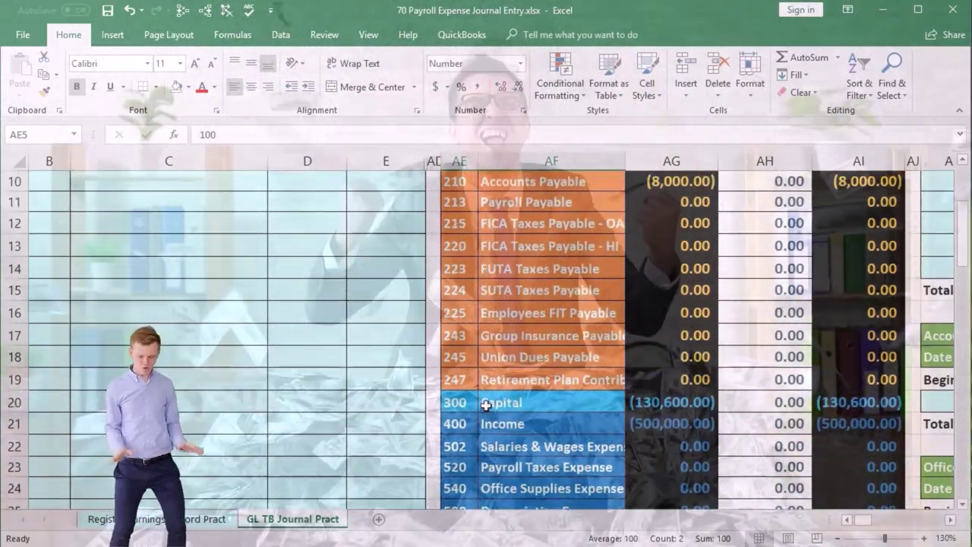
scroll(488, 300, up, 1)
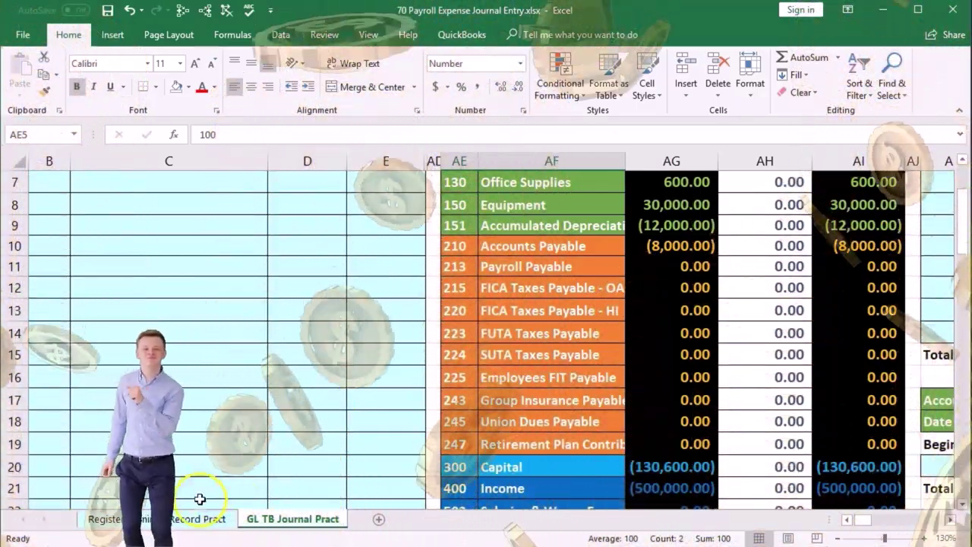
- Examine the payroll register's columns for the August pay period, from overtime and earnings through deductions to net paid
click(193, 519)
click(560, 407)
key(Right)
key(Right)
key(Right)
key(Right)
key(Right)
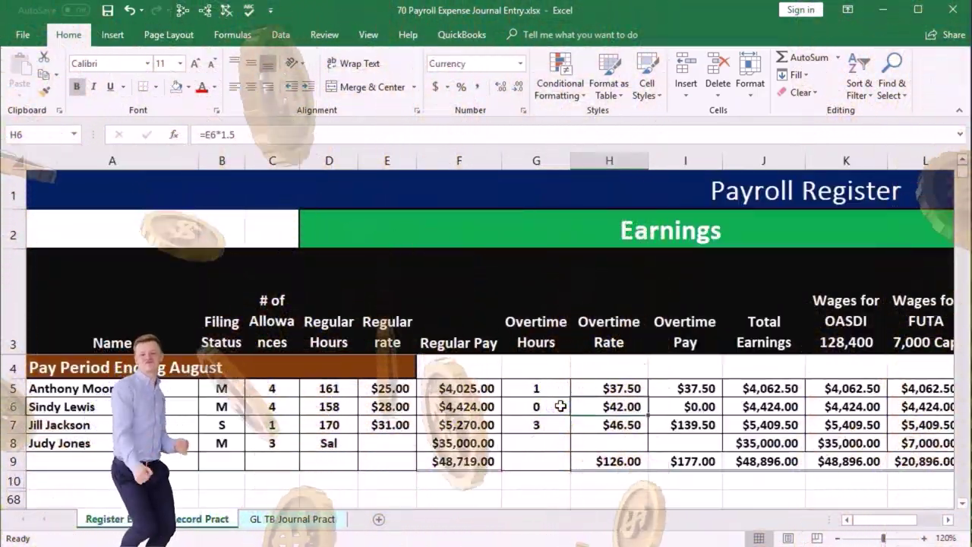
key(Right)
key(Right)
key(Right)
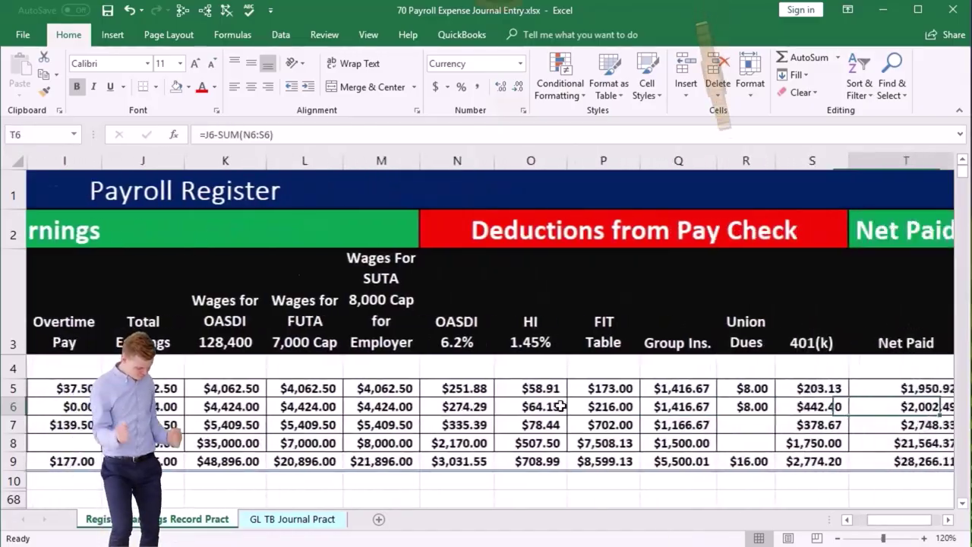
- Examine the payroll register's totals row across wages, paycheck deductions, net pay and employer taxes, and back to the overtime columns
click(149, 461)
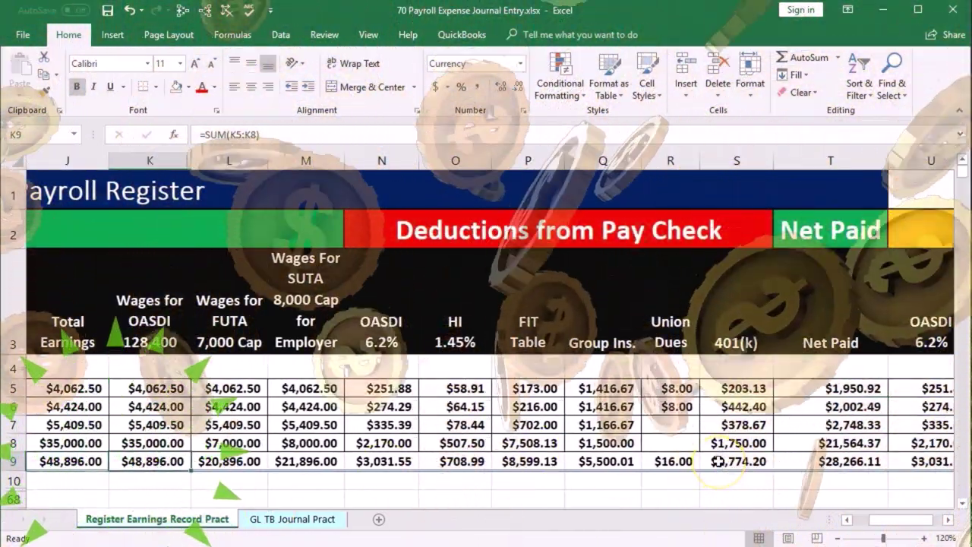
key(Right)
key(Right)
key(Right)
key(Right)
key(Right)
key(Right)
key(Right)
key(Right)
key(Right)
key(Right)
key(Right)
key(Right)
key(Right)
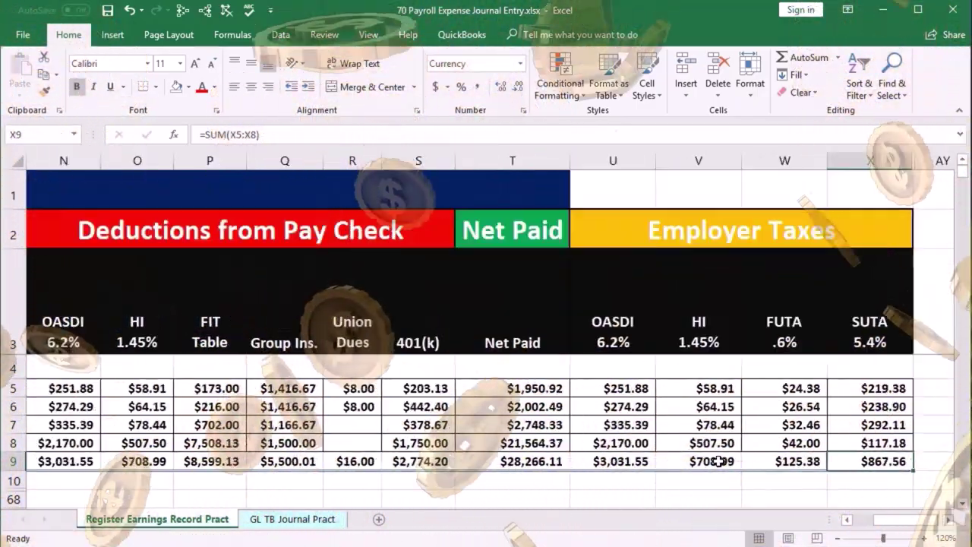
key(Right)
key(Right)
key(Left)
key(Left)
key(Left)
key(Left)
key(Left)
key(Left)
key(Left)
key(Left)
key(Left)
key(Left)
key(Left)
key(Left)
key(Left)
key(Left)
key(Left)
key(Left)
key(Left)
key(Left)
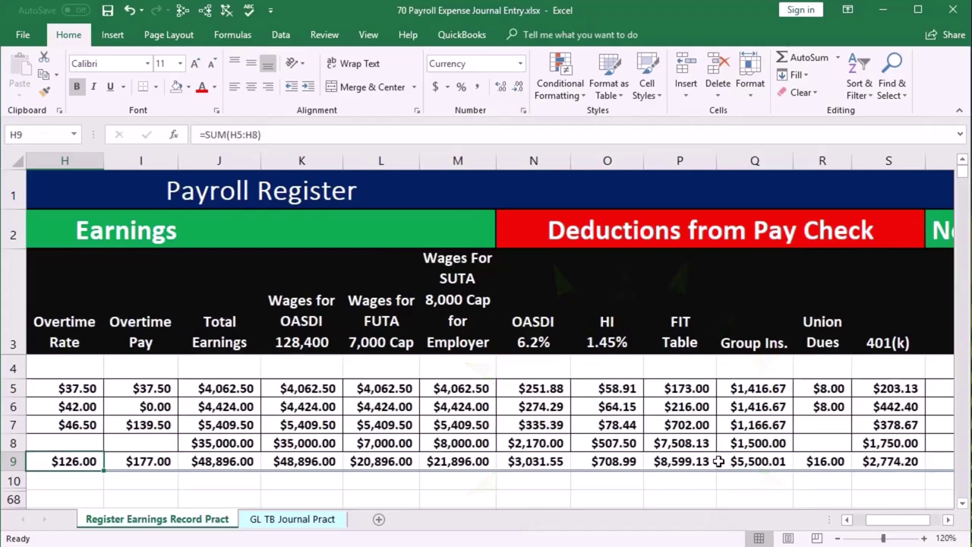
key(Left)
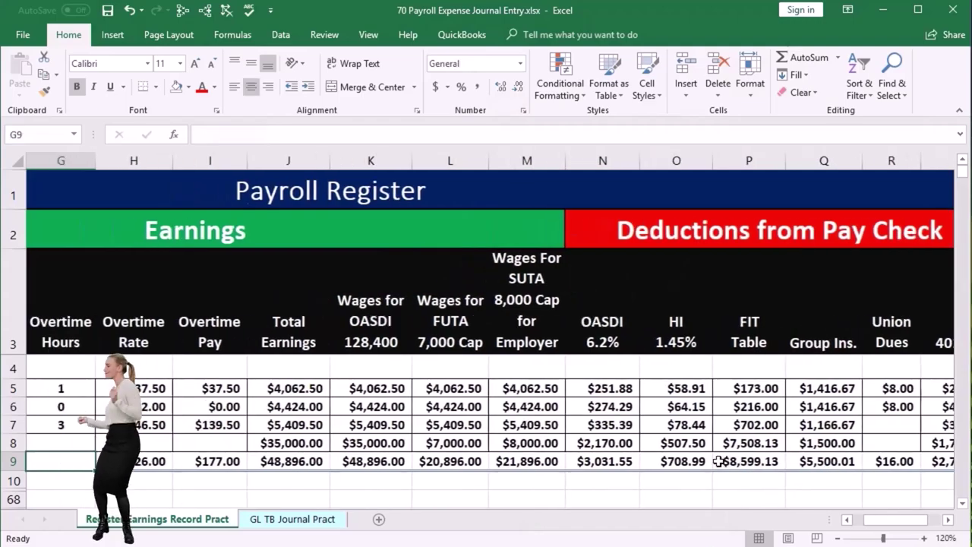
- Trace total earnings through the paycheck deductions to net paid in the payroll register's totals row
click(615, 465)
key(Right)
key(Right)
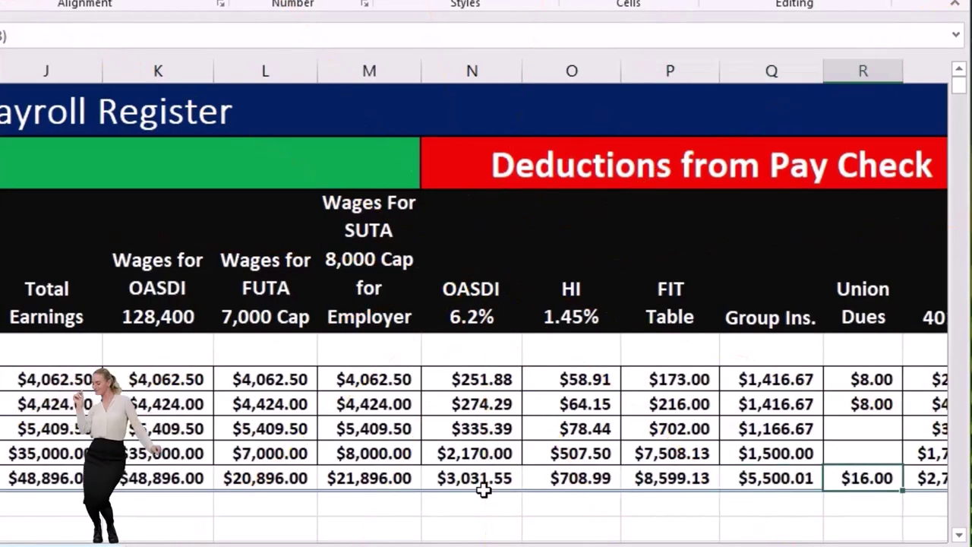
key(Right)
key(Right)
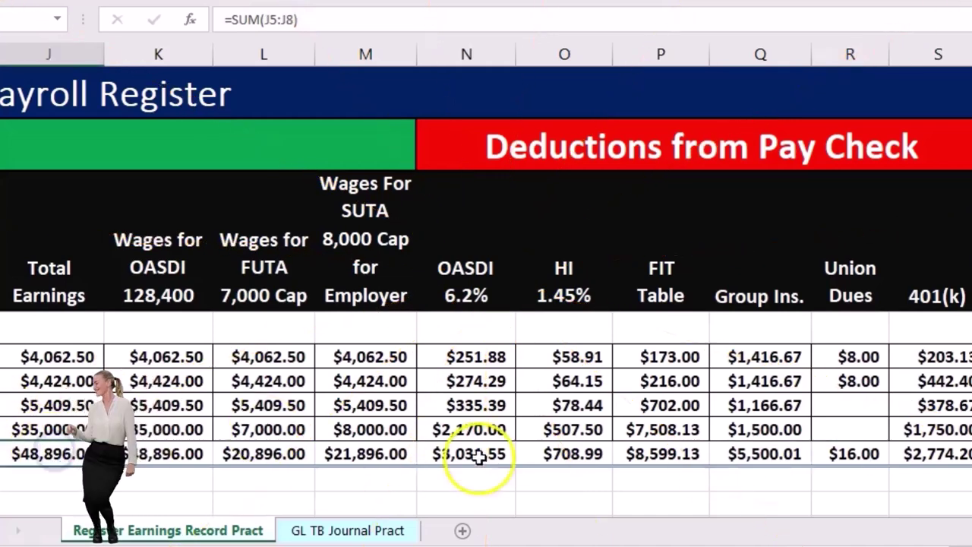
drag(633, 456, 915, 453)
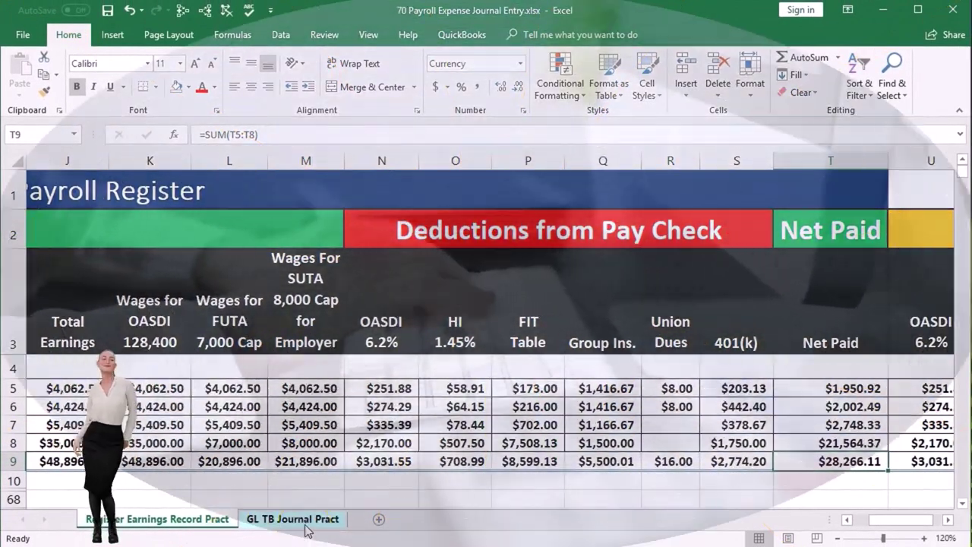
- Copy account 502 Salaries & Wages Expense from the trial balance and paste it as values into the 9/1 journal line at B5
click(306, 523)
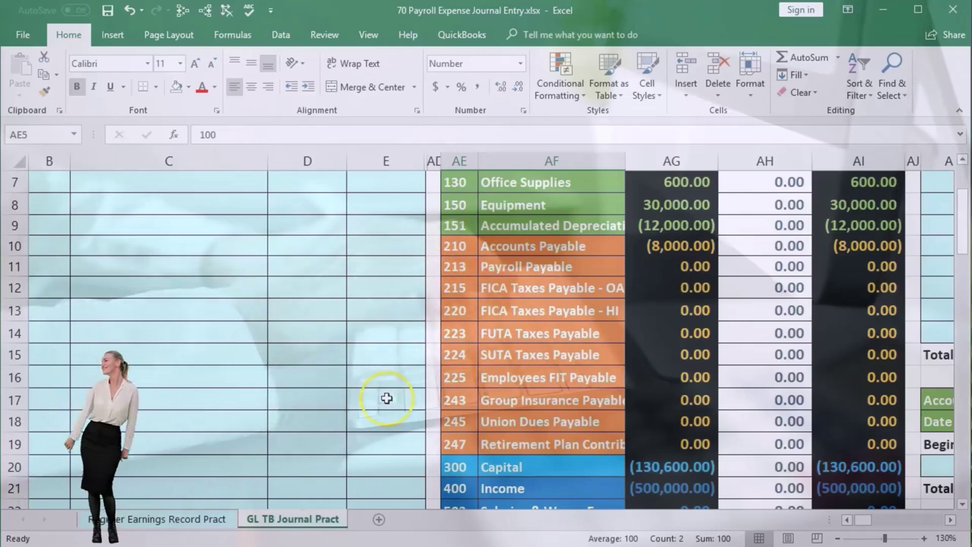
scroll(386, 397, down, 2)
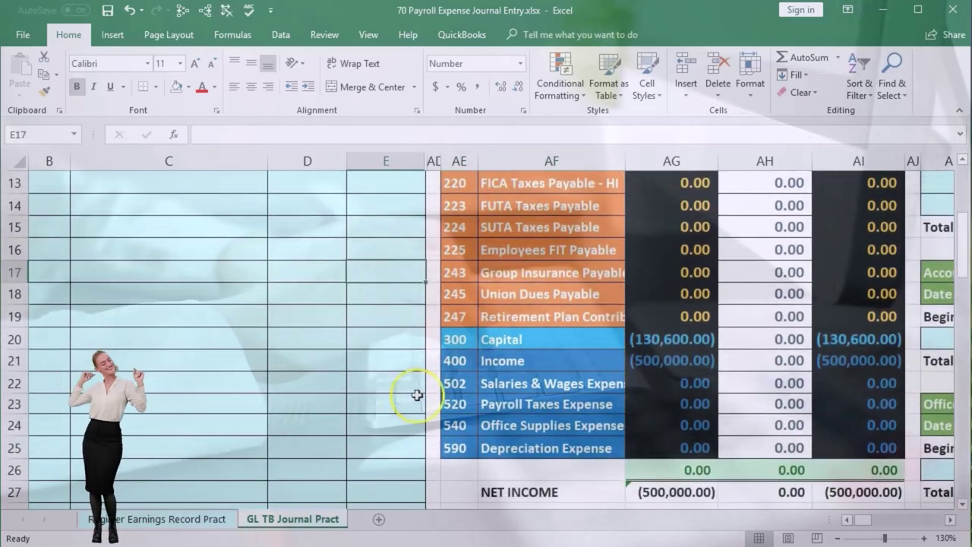
drag(462, 387, 490, 380)
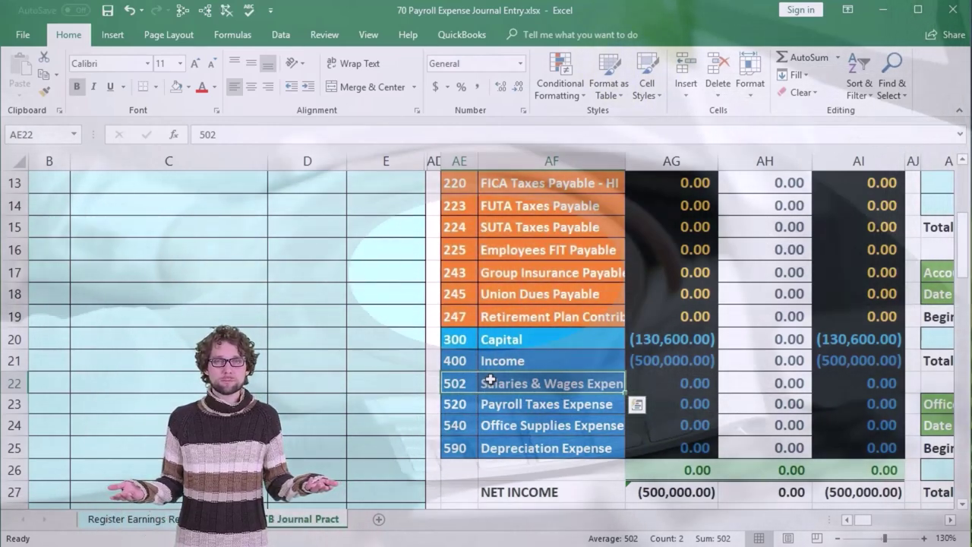
right_click(491, 382)
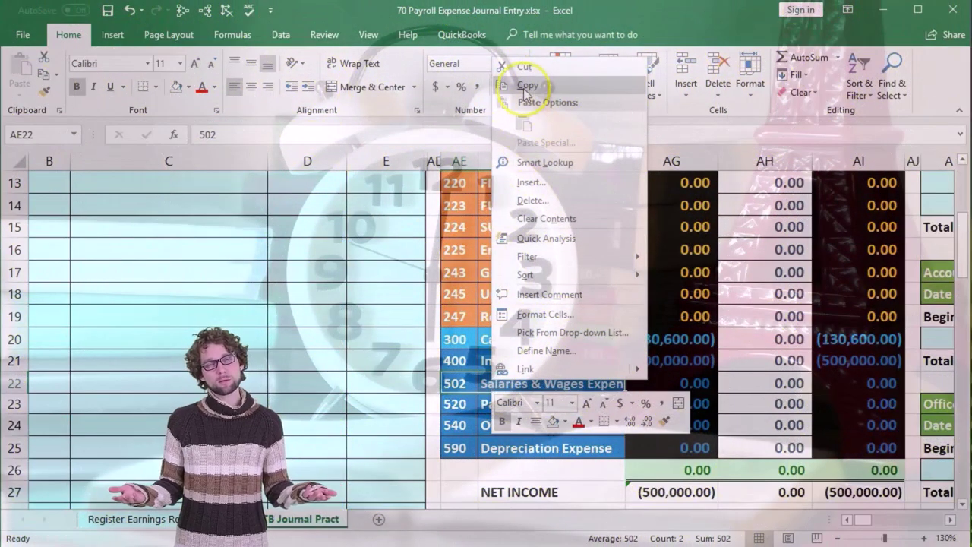
click(527, 85)
scroll(146, 367, up, 4)
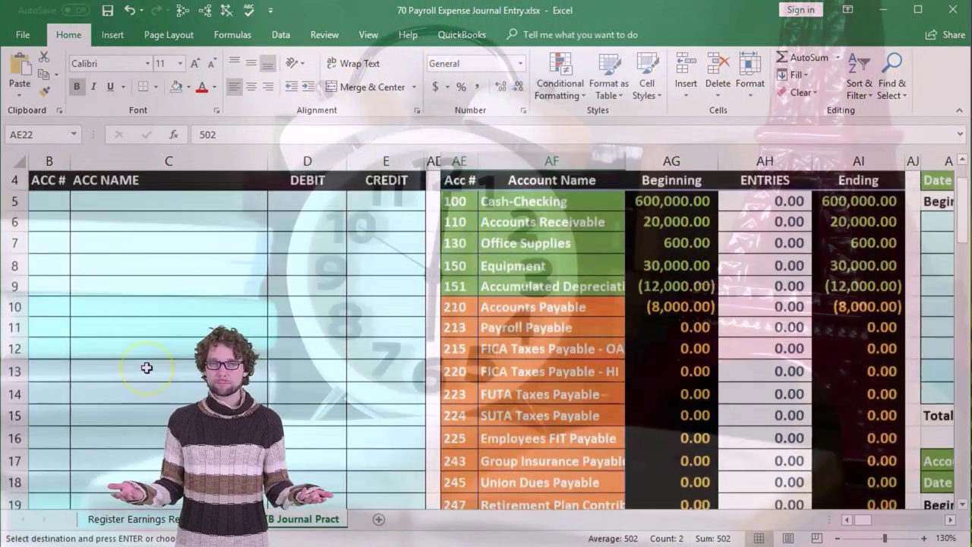
scroll(53, 286, left, 1)
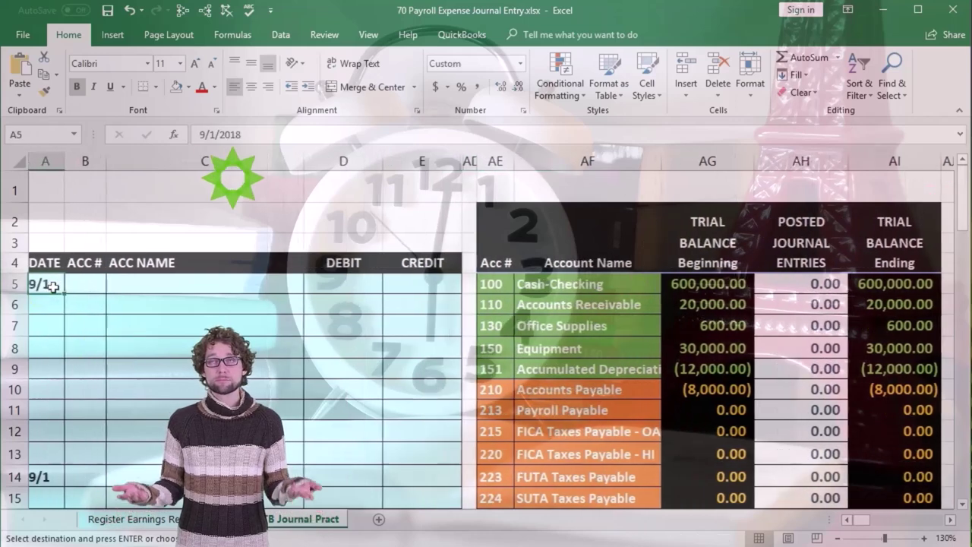
right_click(83, 282)
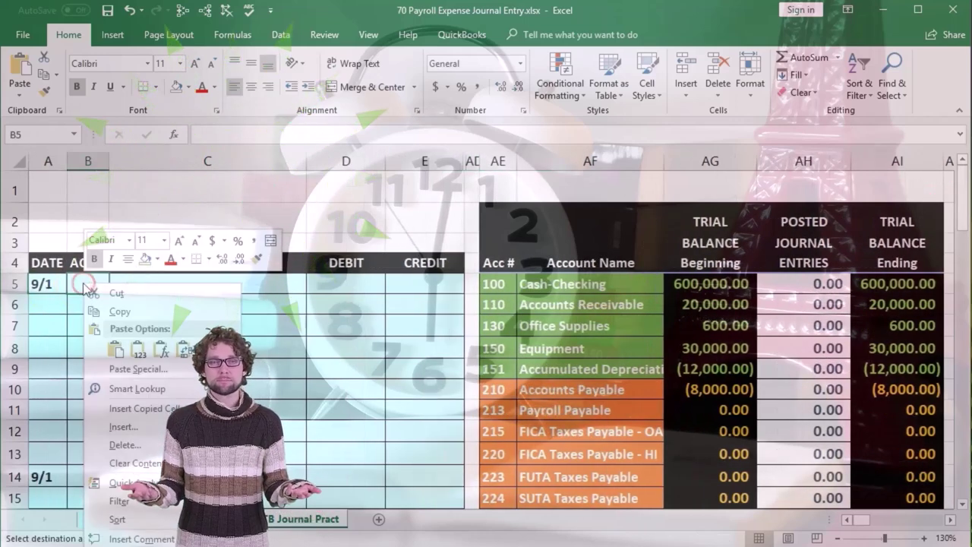
click(137, 349)
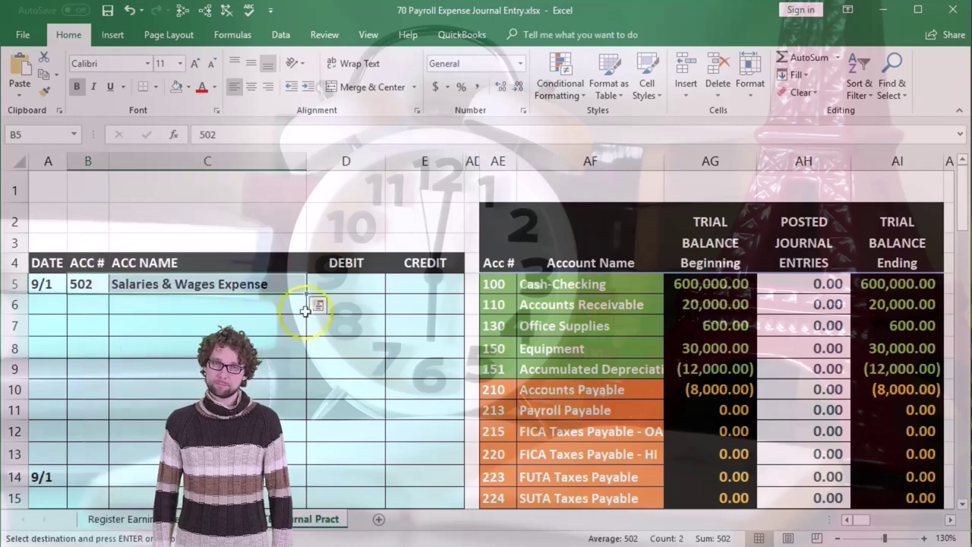
- Link the Salaries & Wages Expense debit in D5 to the payroll register's overall Total Earnings in J9
click(351, 287)
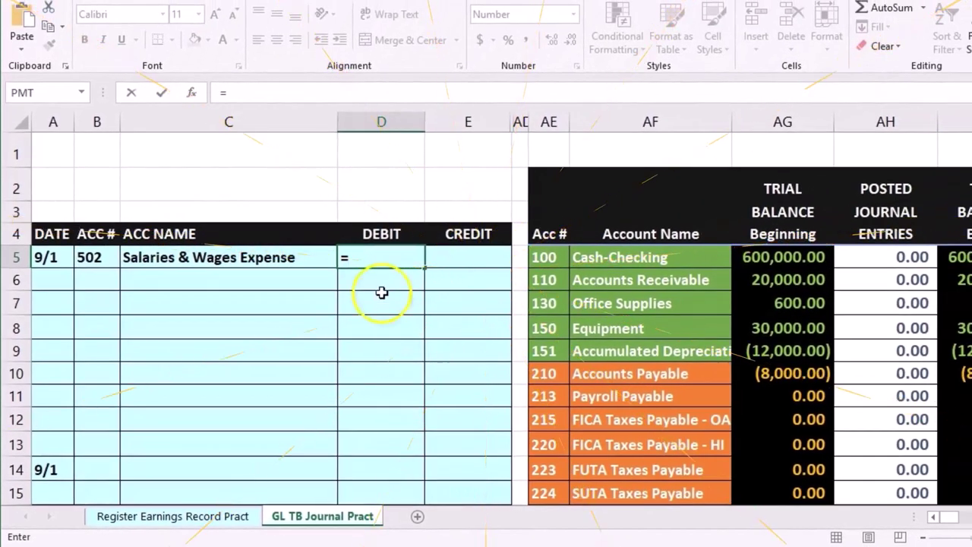
click(202, 519)
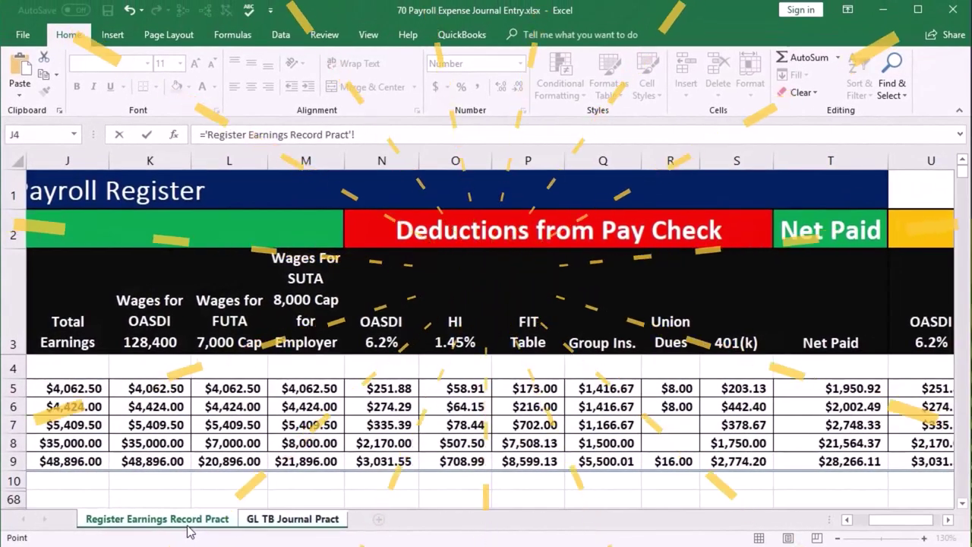
click(177, 463)
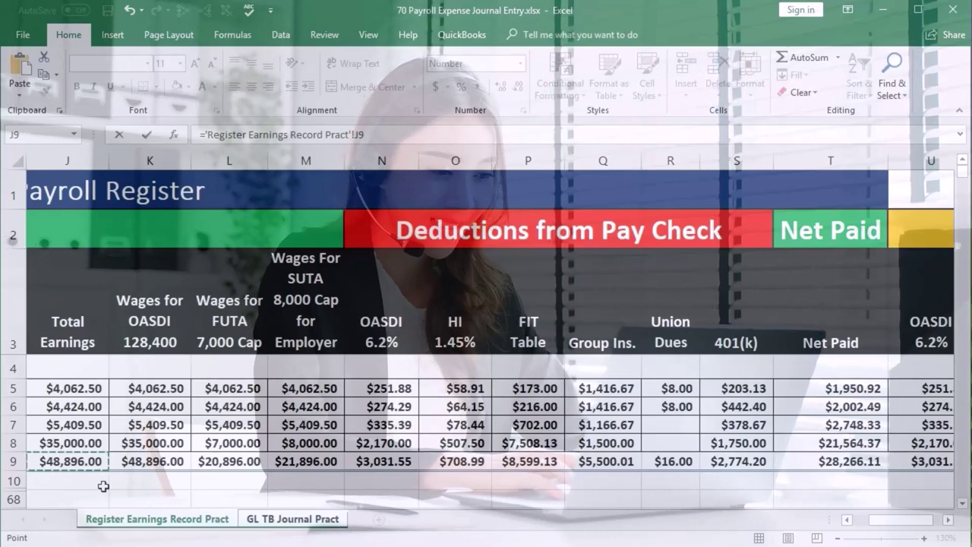
key(Return)
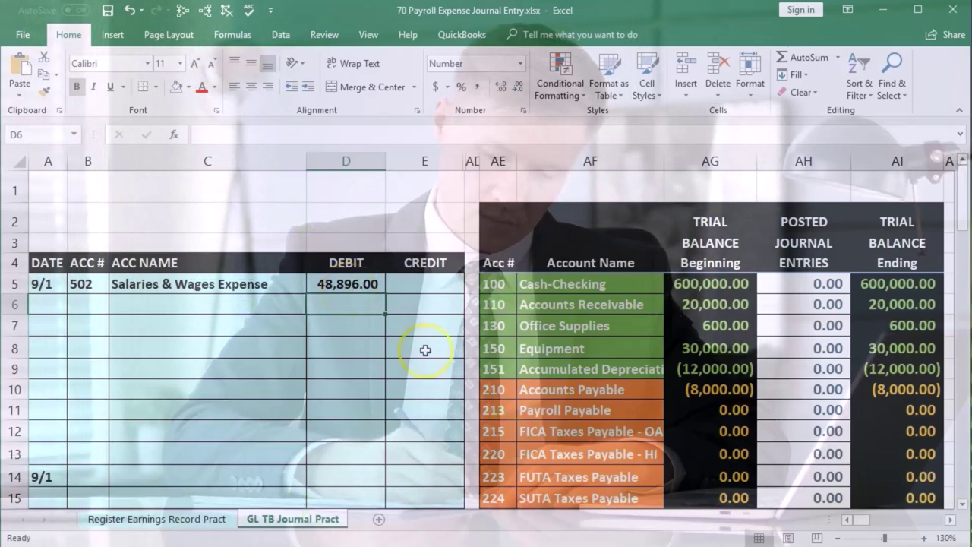
- Review the payroll register's deduction headings from OASDI through 401(k) to identify what must be credited
scroll(524, 351, down, 1)
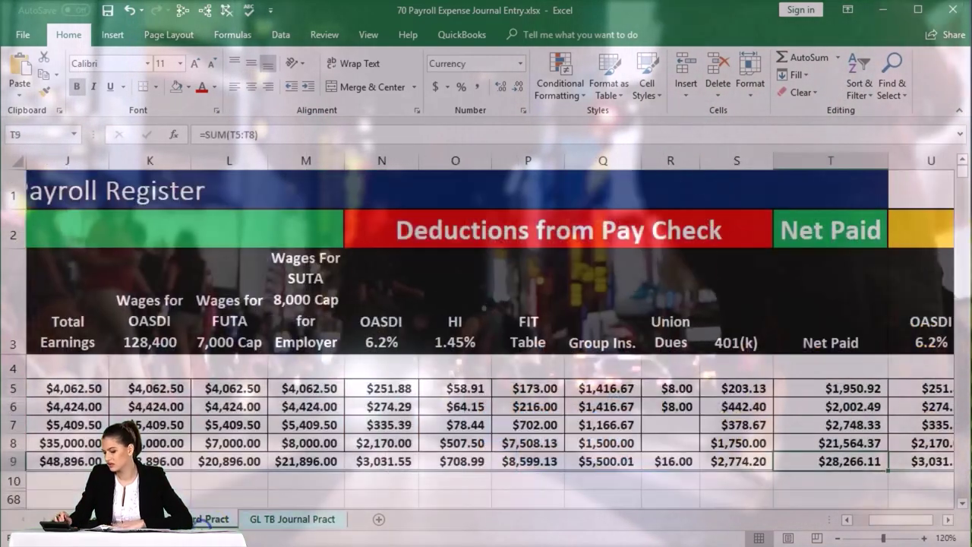
click(635, 430)
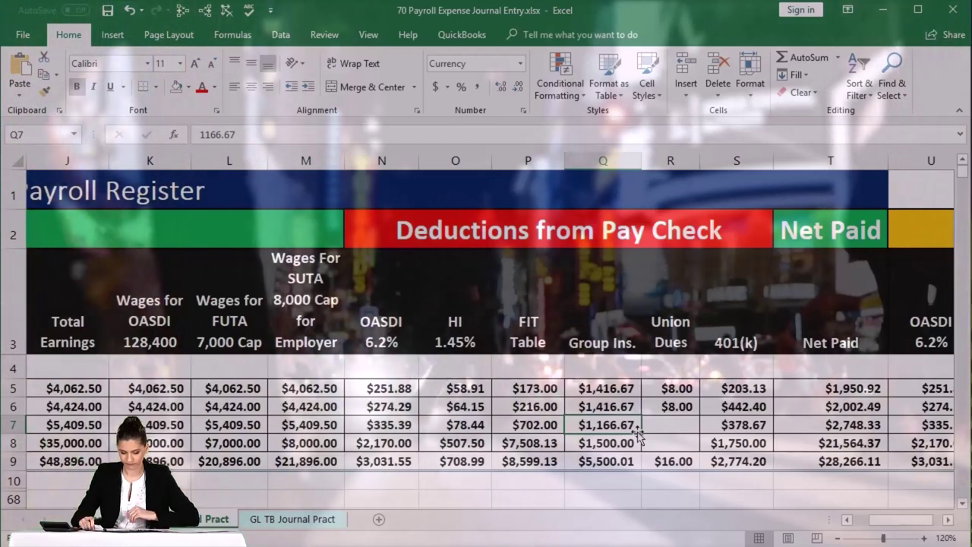
click(384, 328)
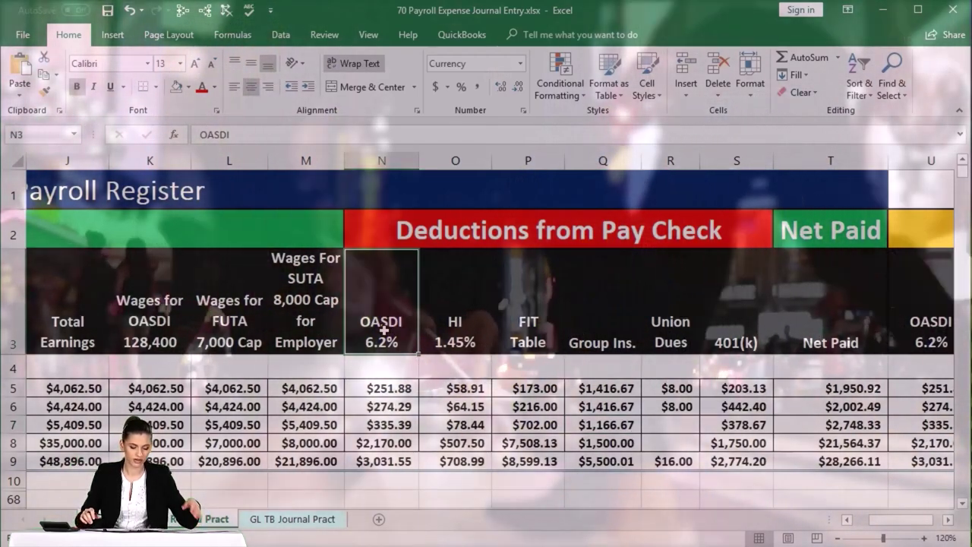
key(Right)
key(Right)
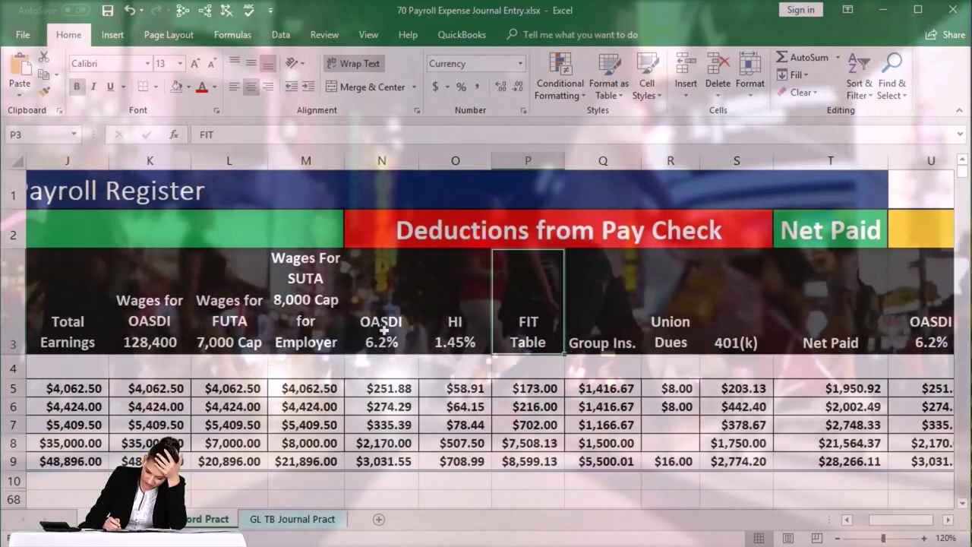
key(Right)
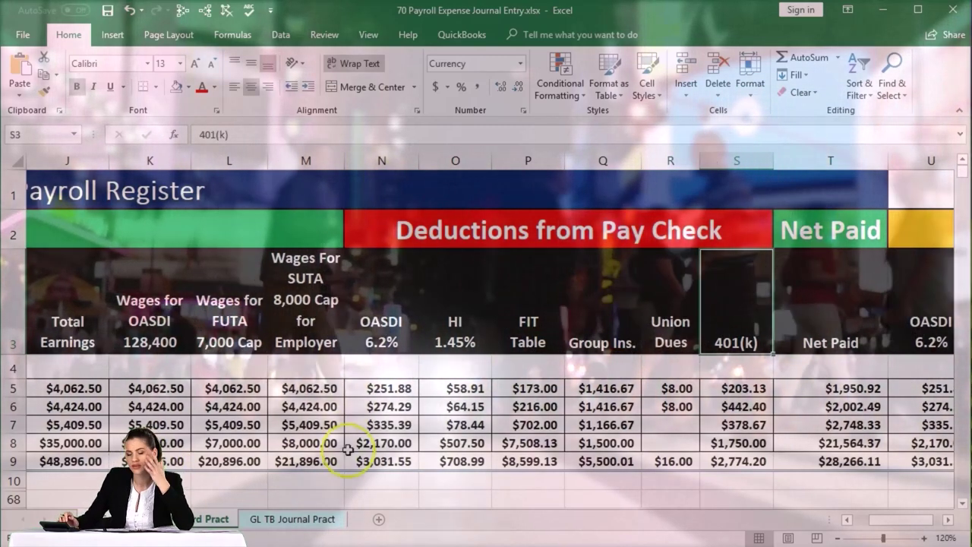
- Copy the account numbers and names for accounts 215, 220, 225, 243, 245 and 247 from the trial balance on GL TB Journal Pract
click(320, 519)
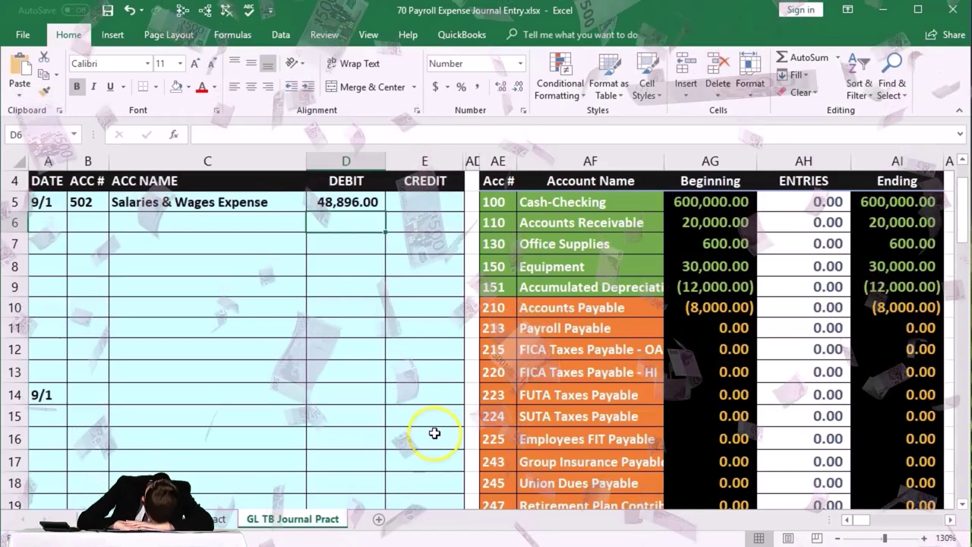
drag(505, 350, 536, 368)
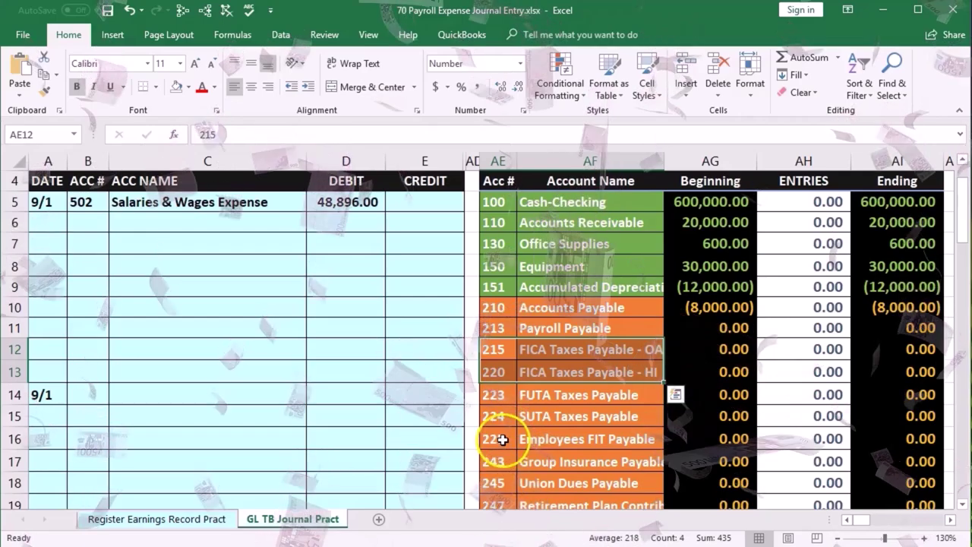
key(ctrl+q)
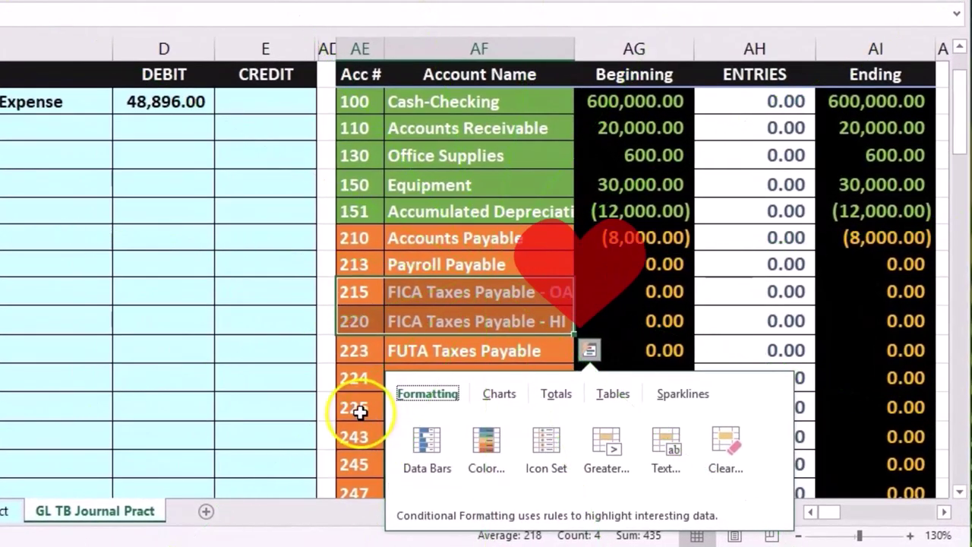
drag(358, 408, 416, 409)
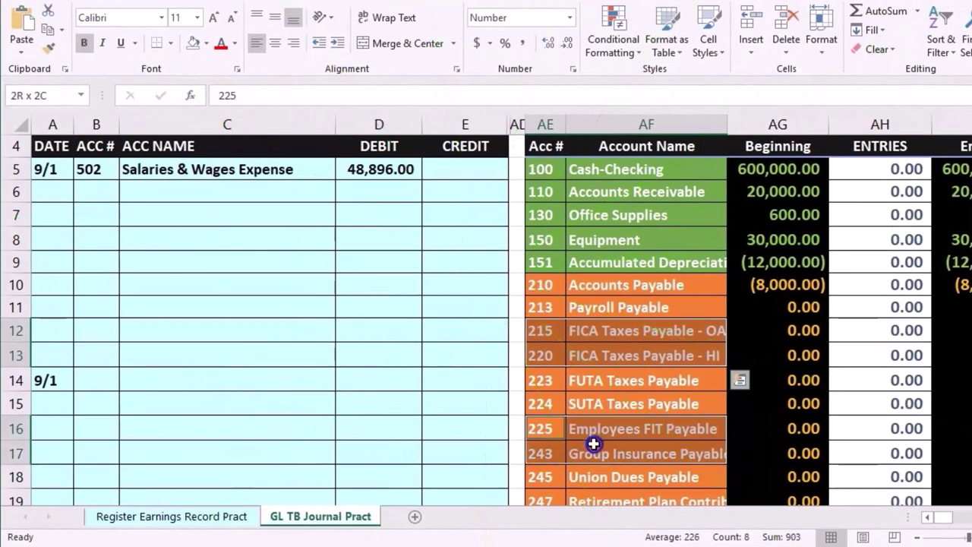
scroll(599, 471, down, 1)
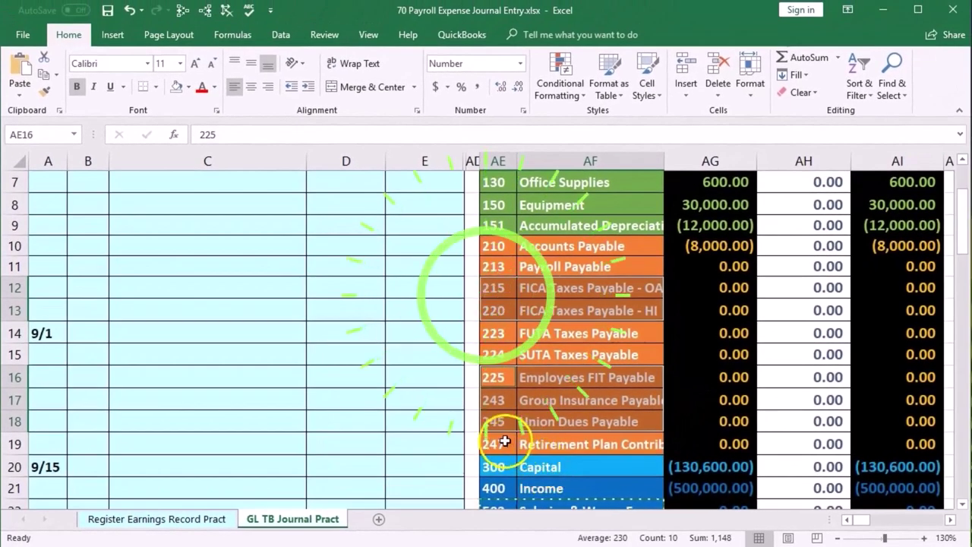
drag(504, 441, 529, 445)
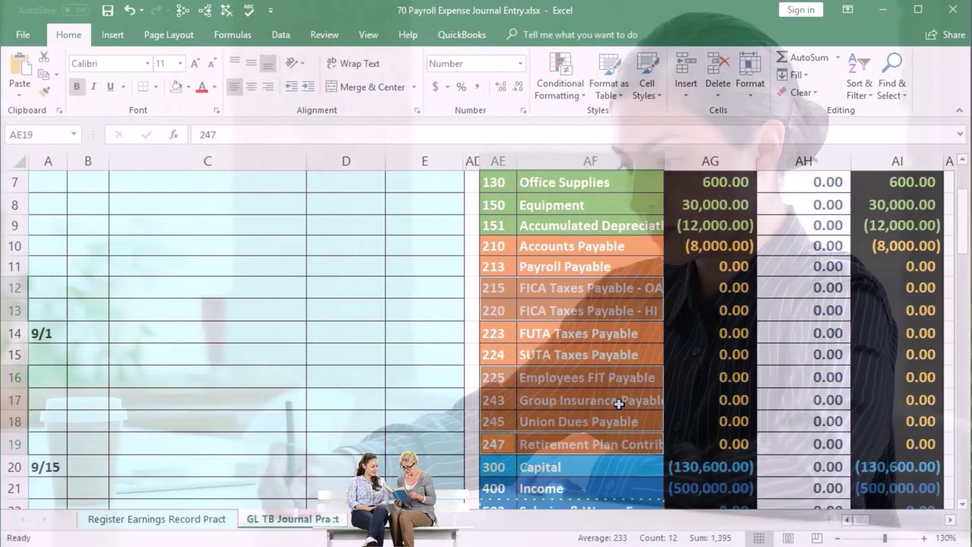
right_click(620, 403)
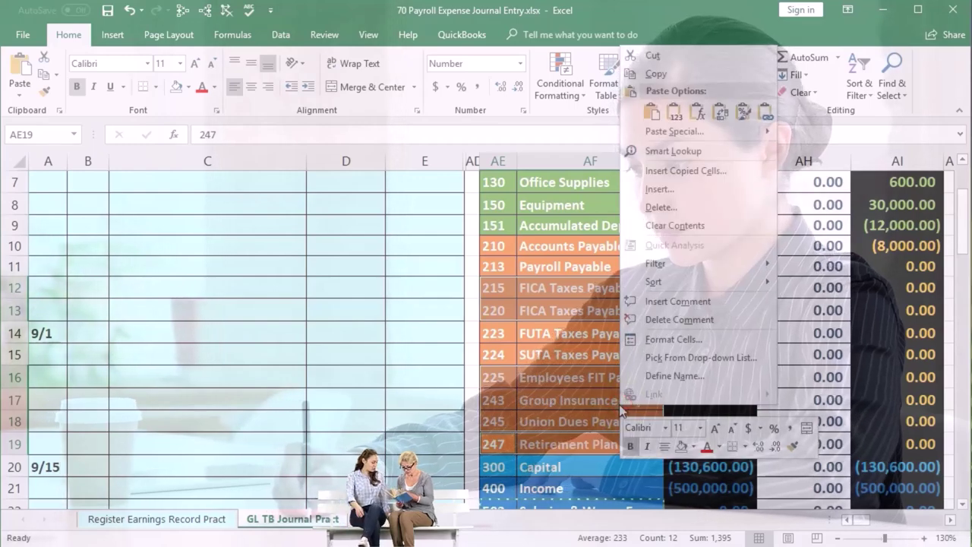
click(653, 74)
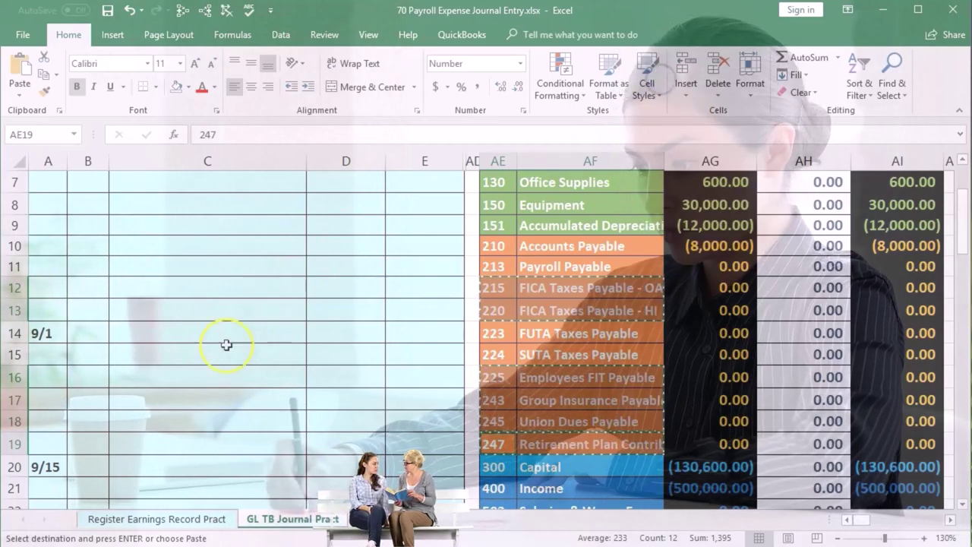
- Paste the copied liability accounts as values into the 9/1 journal entry starting at B6
scroll(185, 388, up, 2)
click(87, 303)
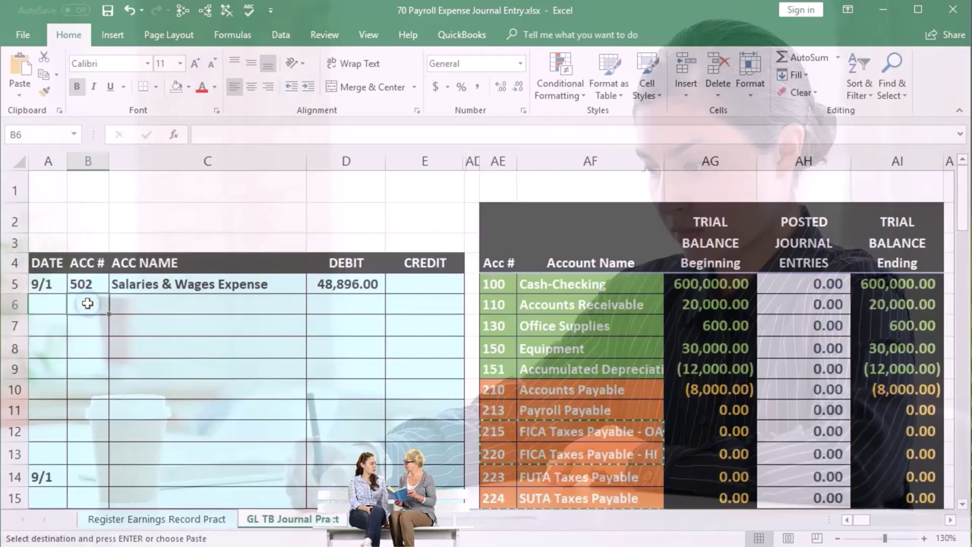
right_click(87, 303)
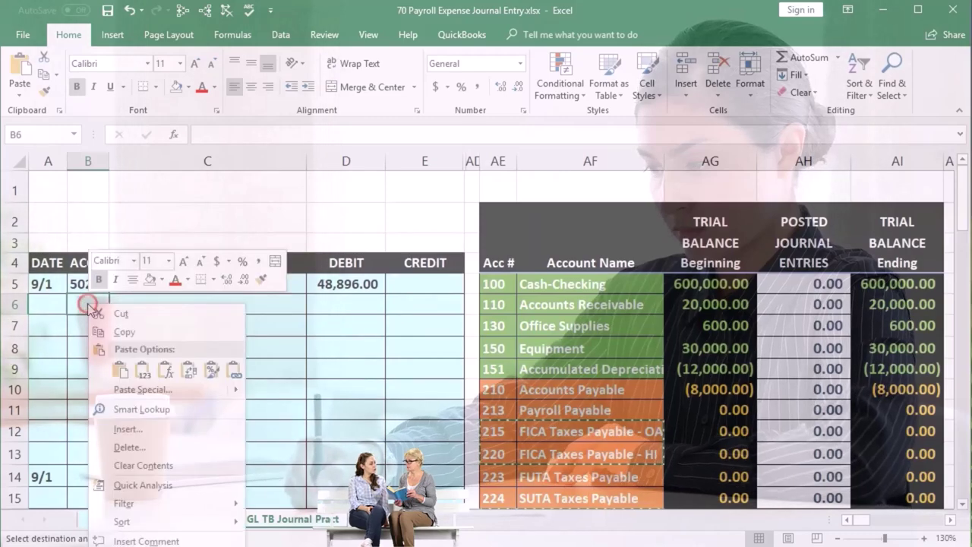
click(145, 370)
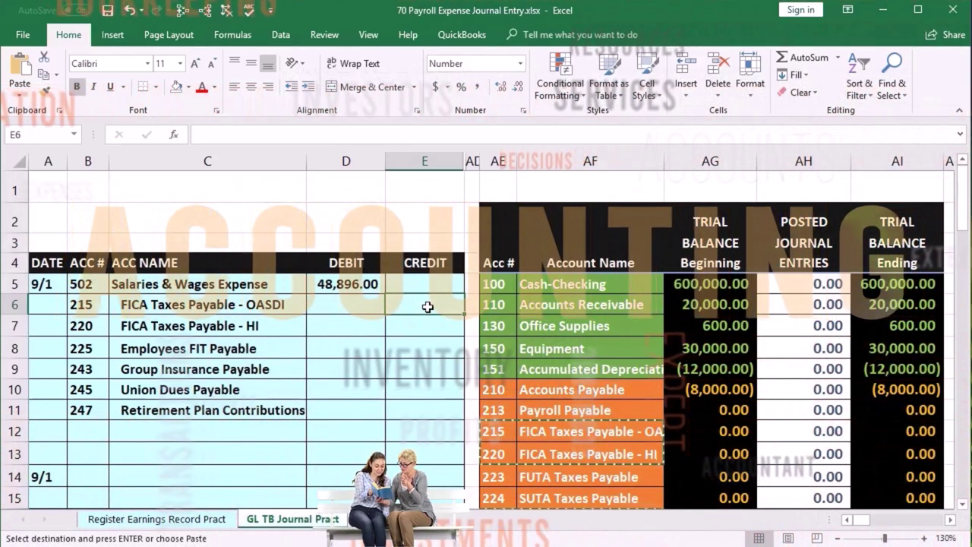
- Link the FICA OASDI and HI credits in E6 and E7 to the negatives of the payroll register totals N9 and O9
text(-)
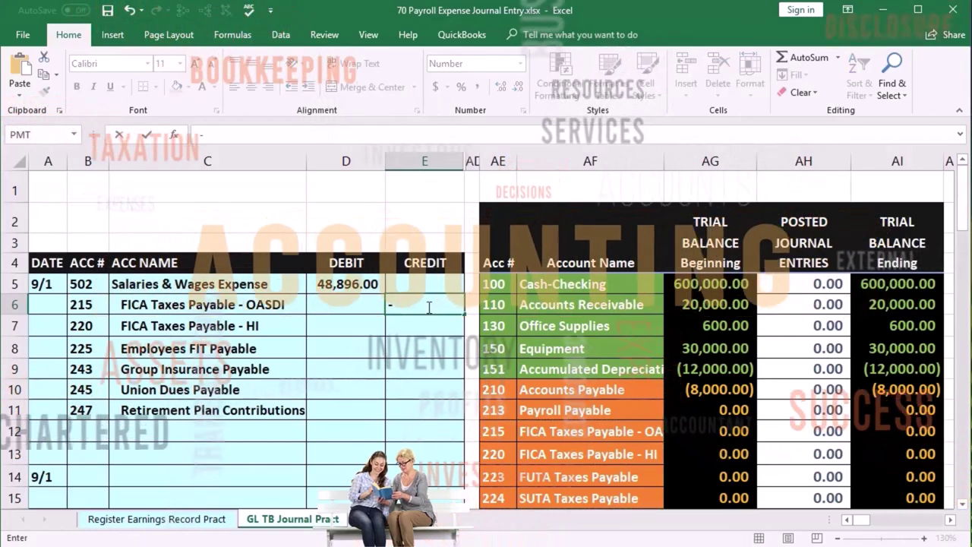
click(194, 520)
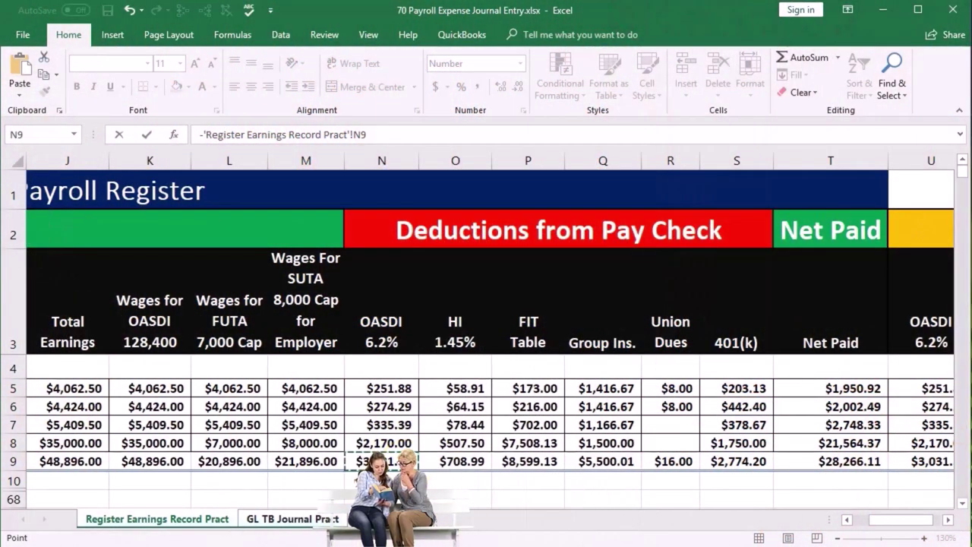
key(Return)
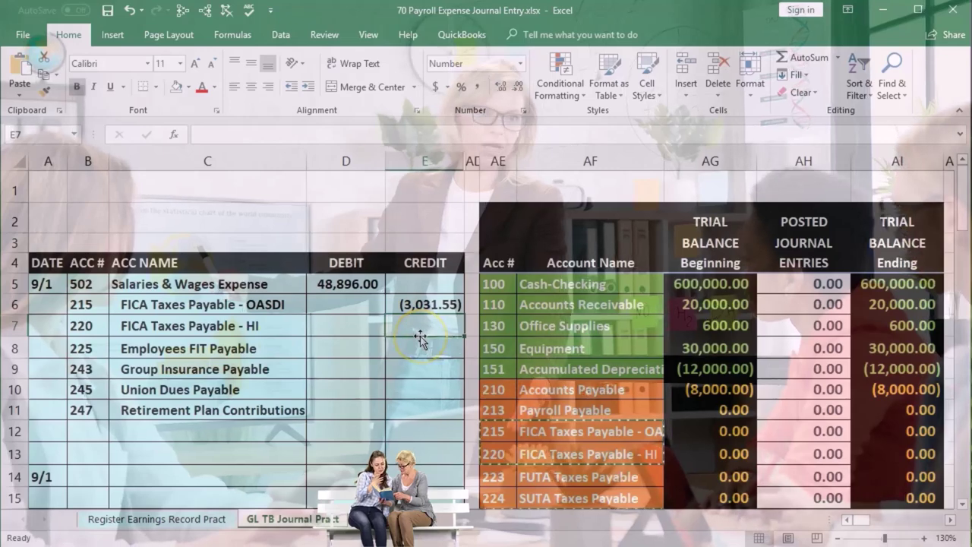
text(-)
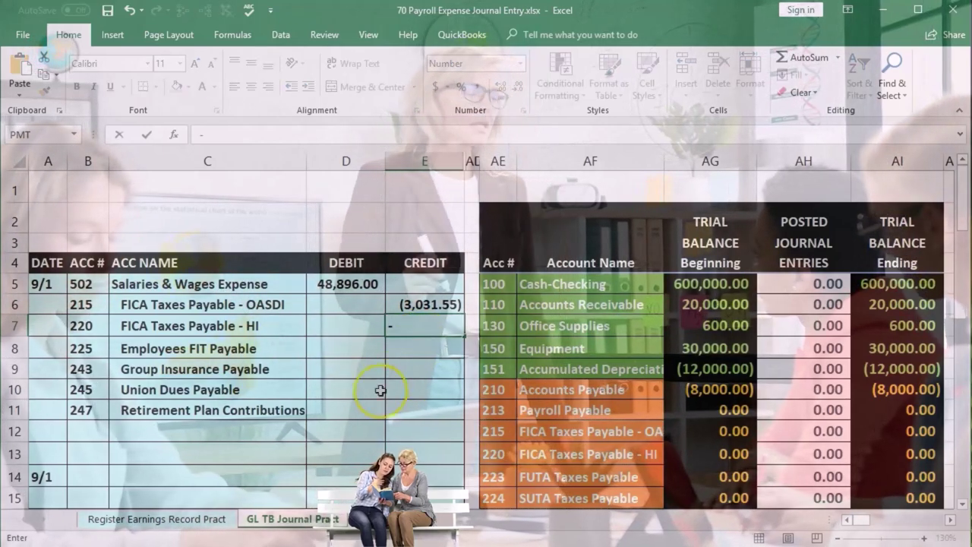
click(205, 519)
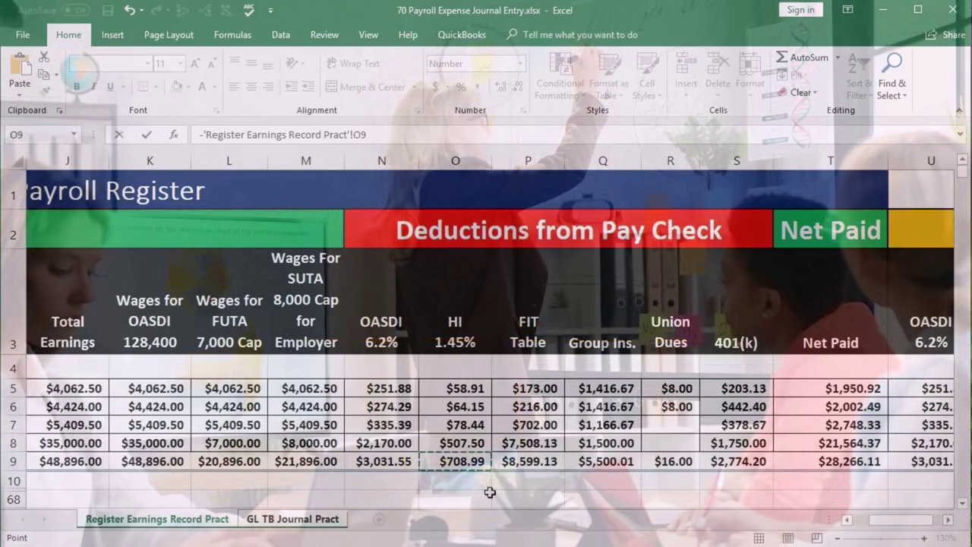
key(Return)
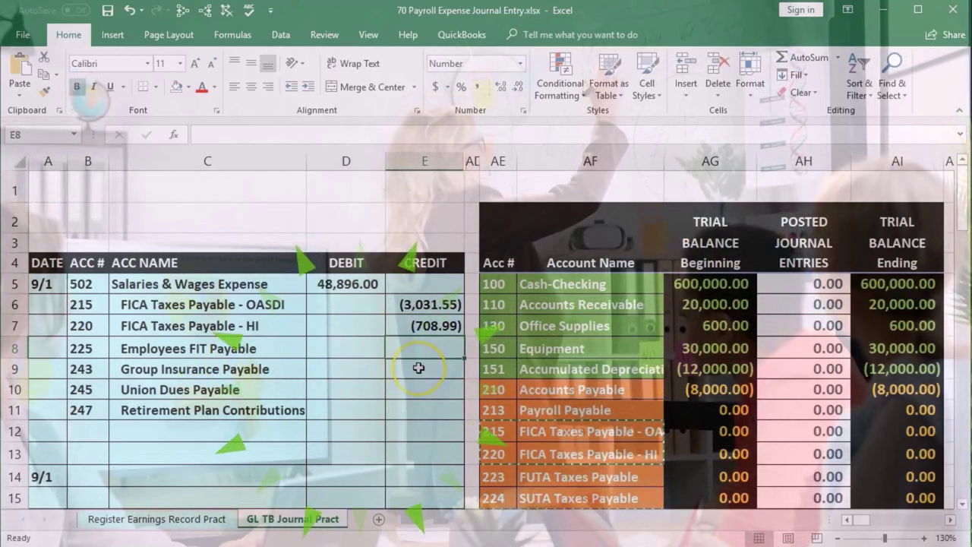
- Link the Employees FIT and Group Insurance credits in E8 and E9 to the negatives of register totals P9 and Q9
text(-)
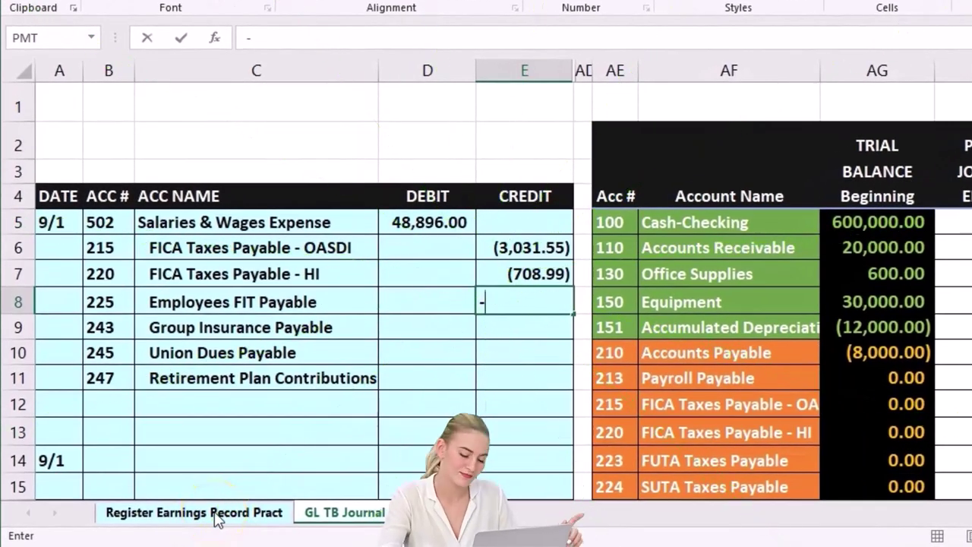
click(219, 518)
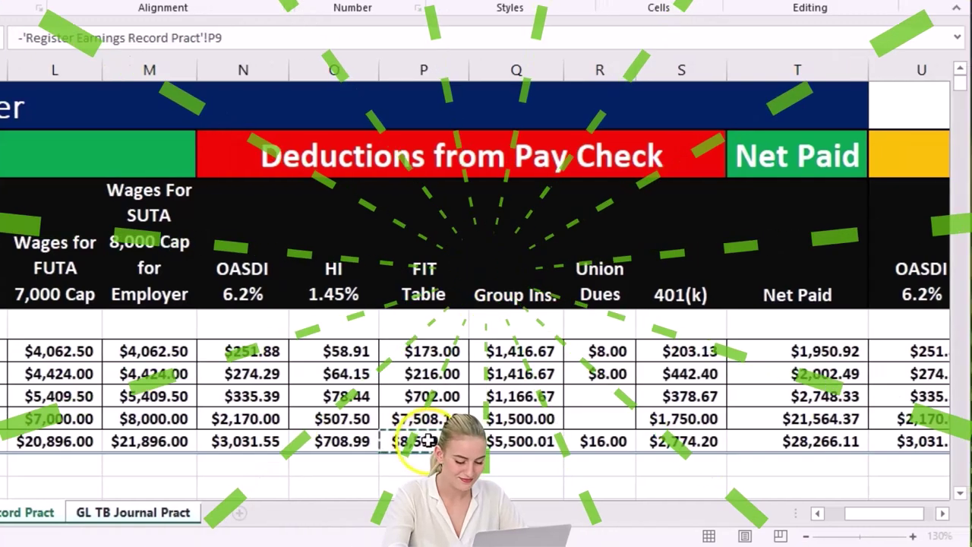
key(Return)
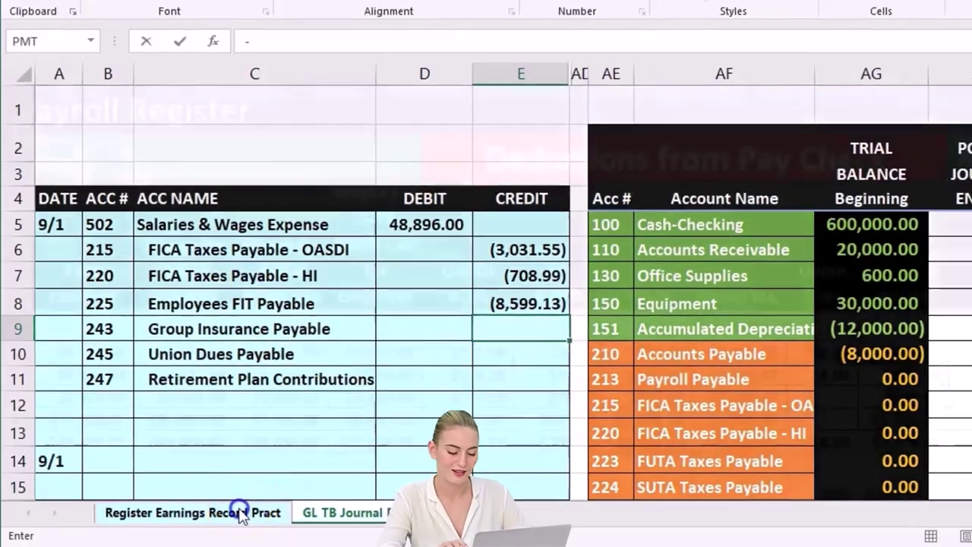
click(245, 512)
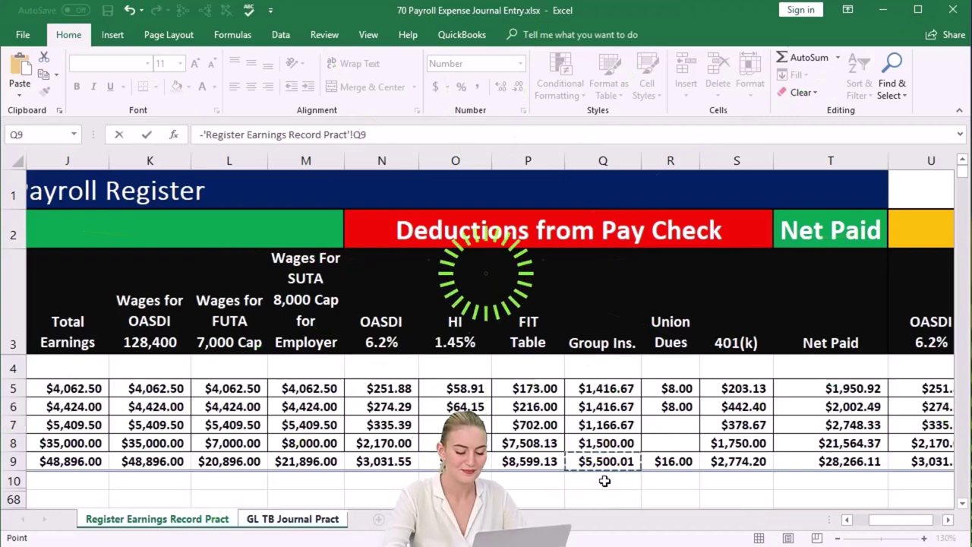
key(Return)
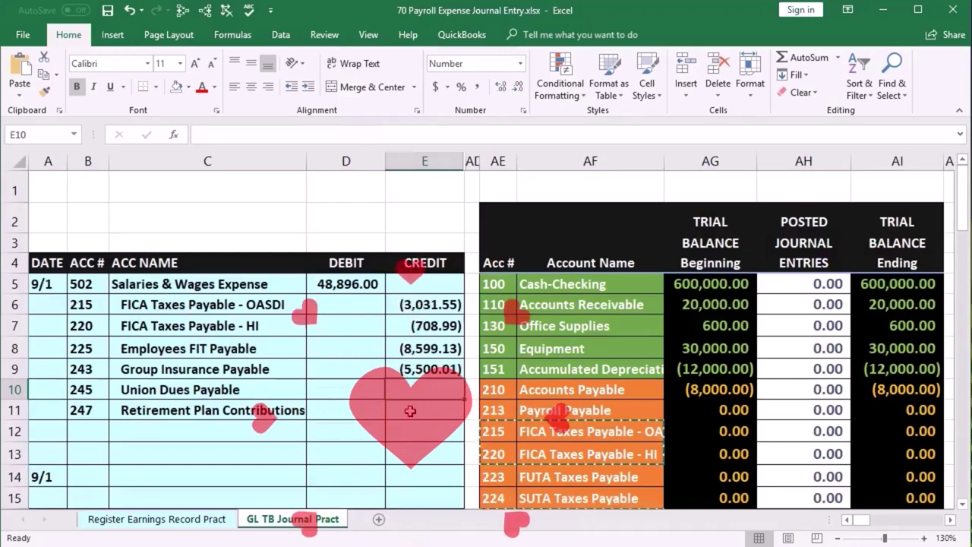
- Link the Union Dues and Retirement Plan credits in E10 and E11 to the negatives of register totals R9 and S9
text(-)
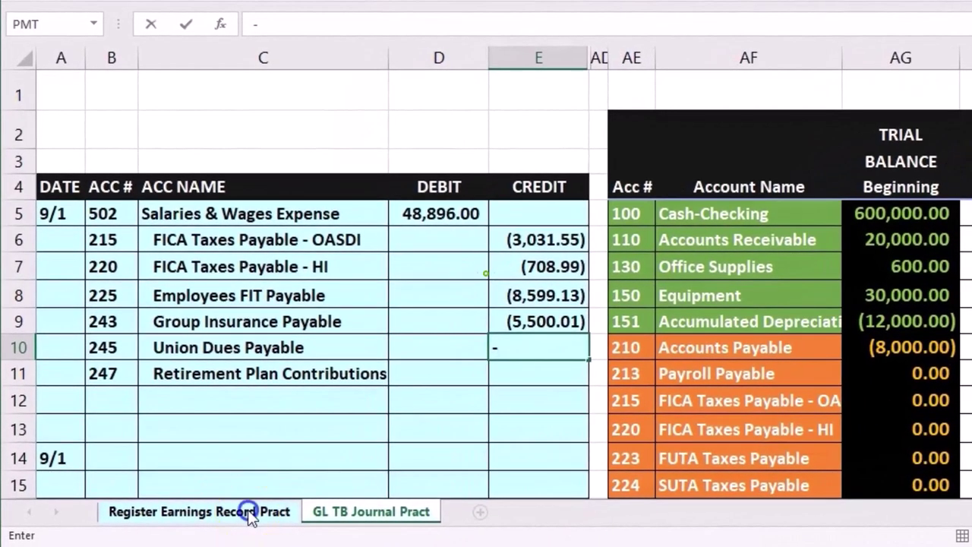
click(229, 516)
click(710, 439)
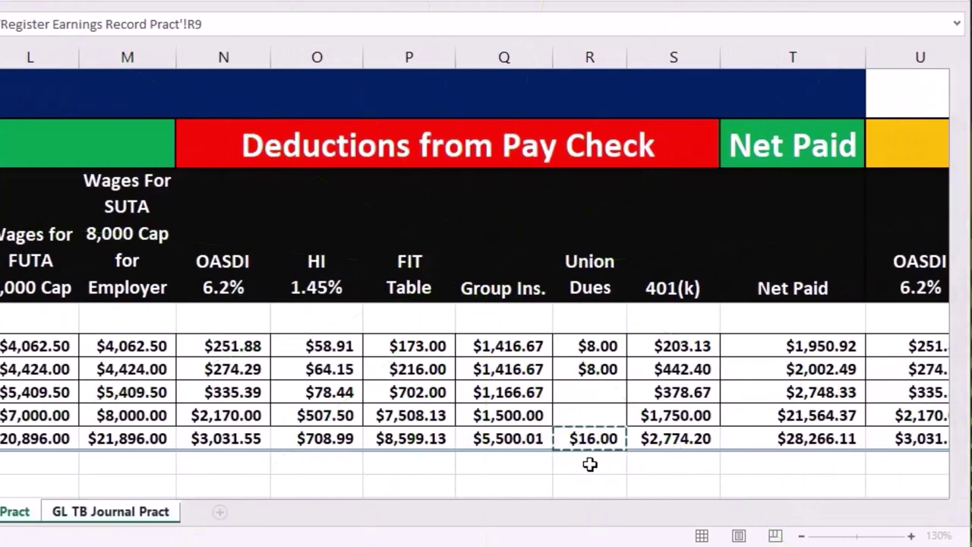
key(Return)
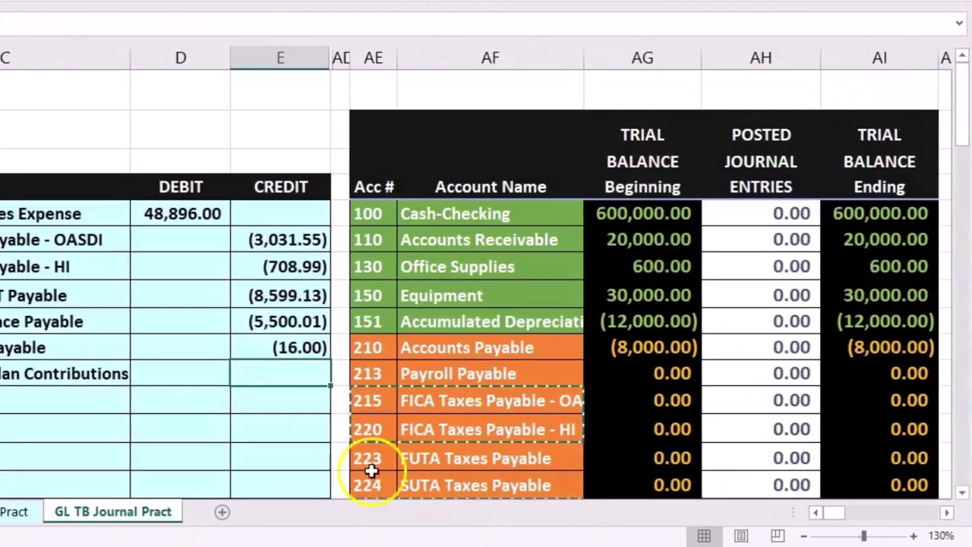
text(-)
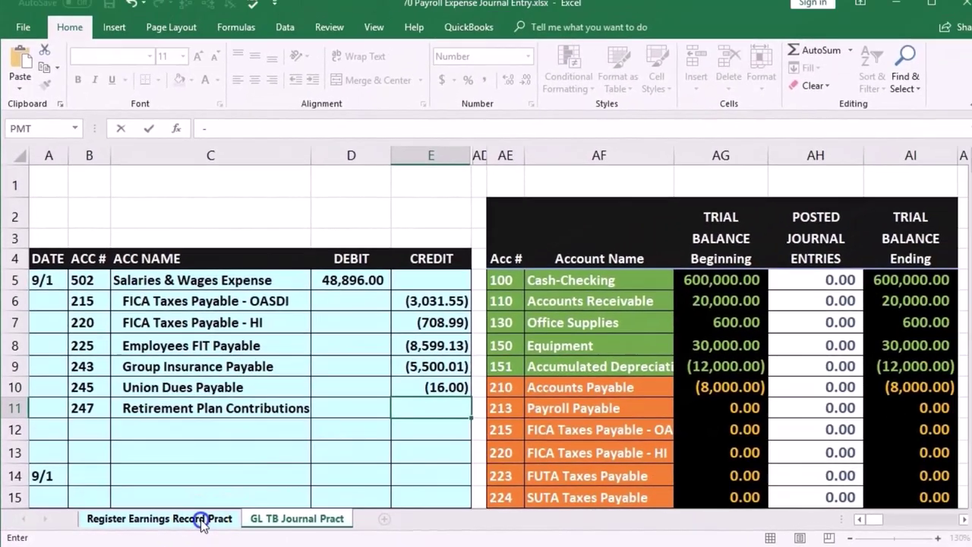
click(198, 511)
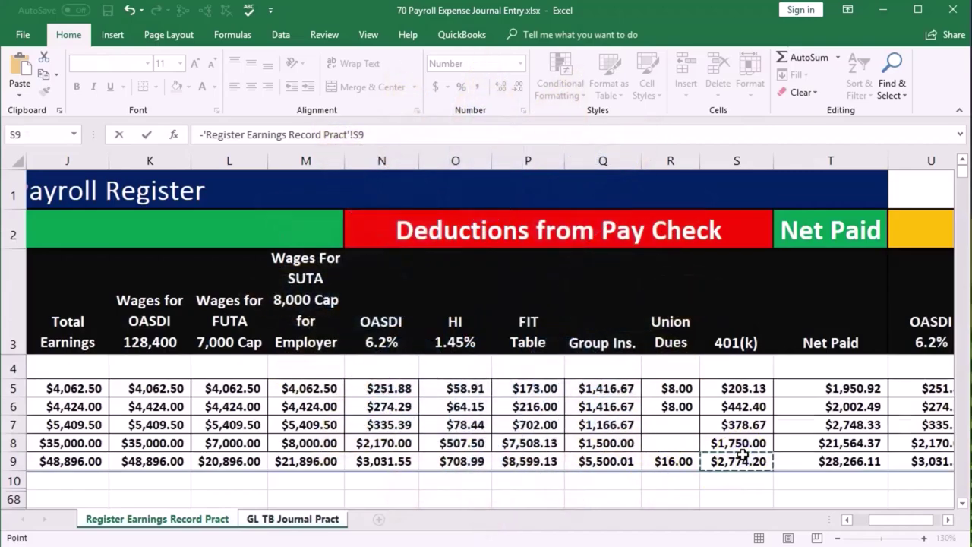
key(Return)
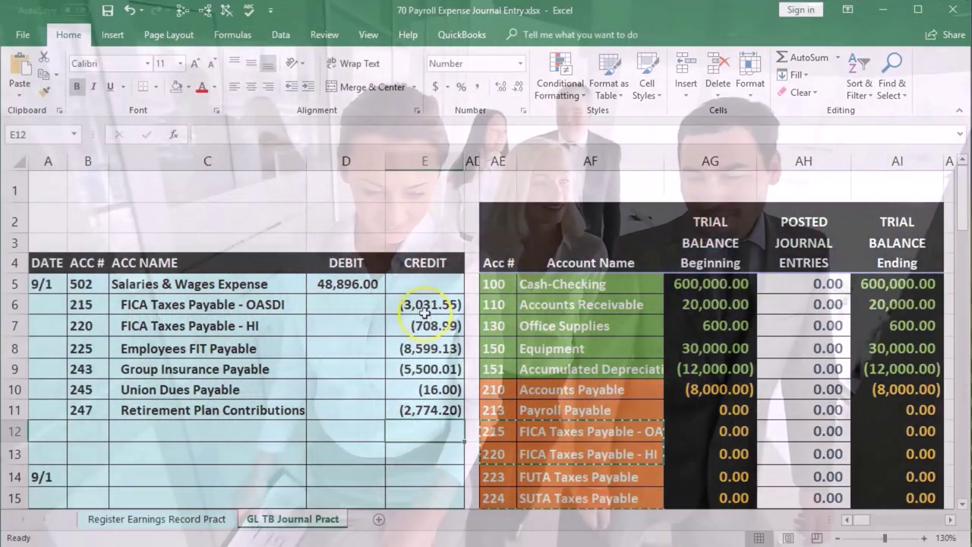
- Review the journal entry's credits and the Net Paid total in T9 of the payroll register
drag(425, 303, 430, 427)
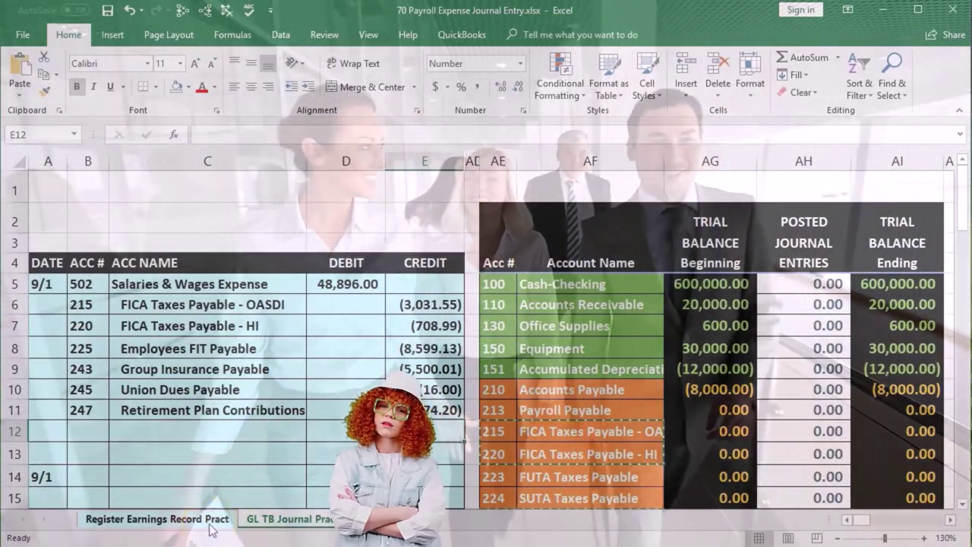
click(211, 523)
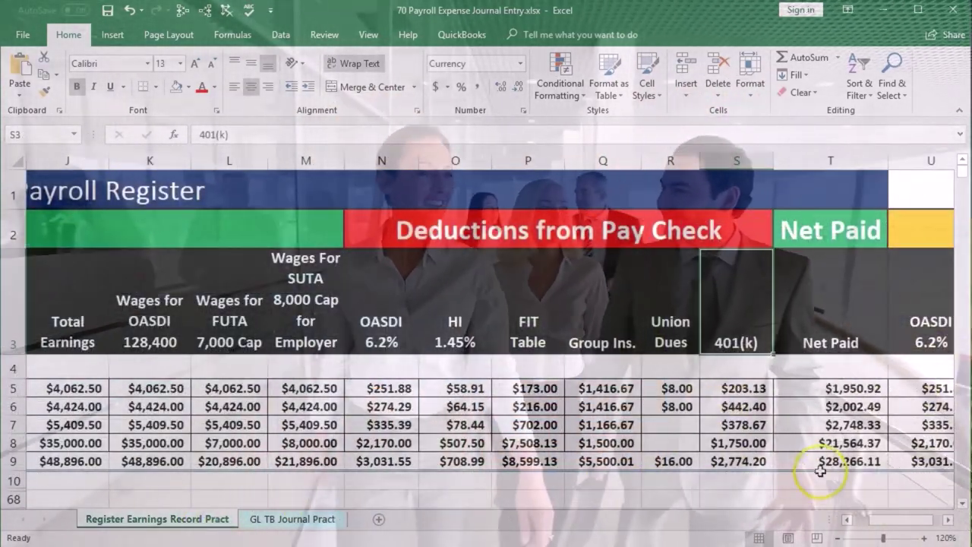
click(817, 465)
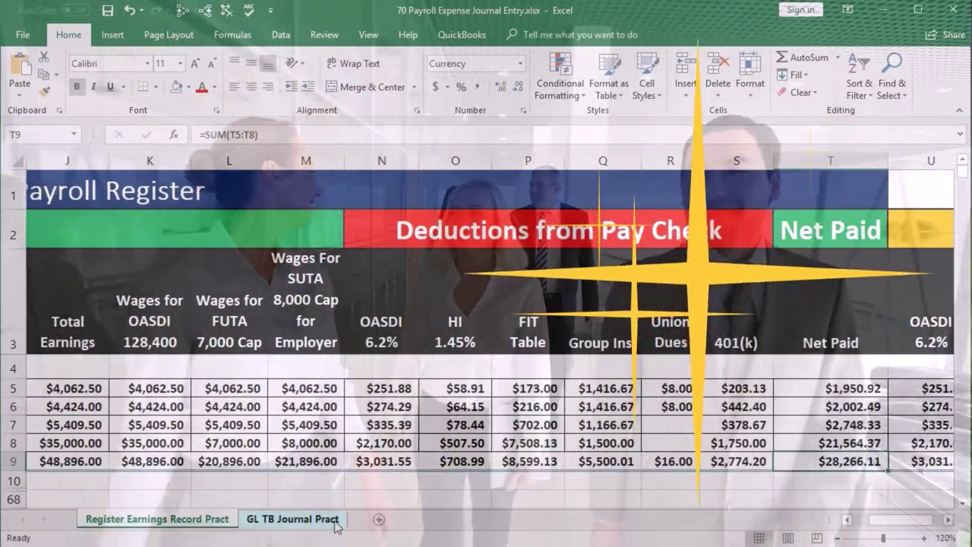
click(336, 519)
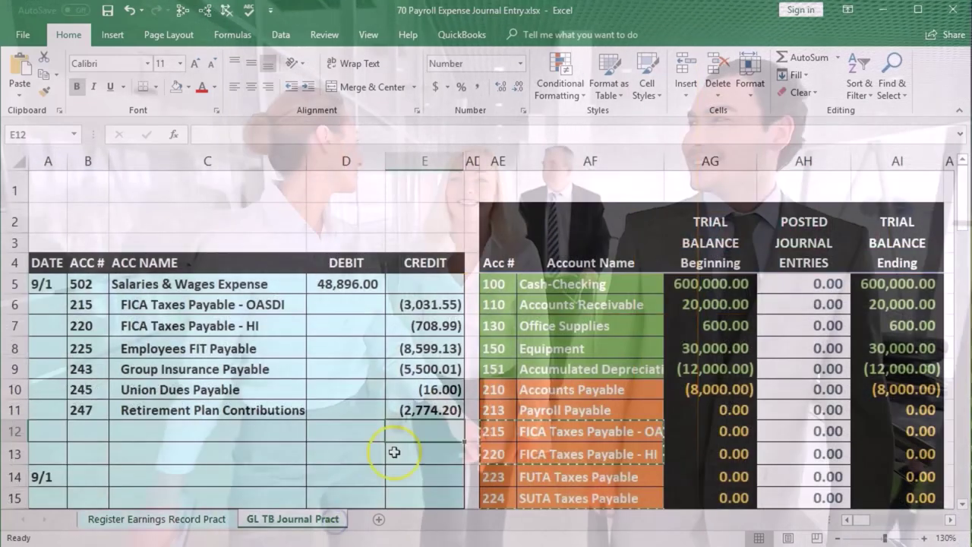
- Enter the balancing credit in E12 as -SUM(D5:E11) and compare it with the payroll register's Net Paid total
click(403, 430)
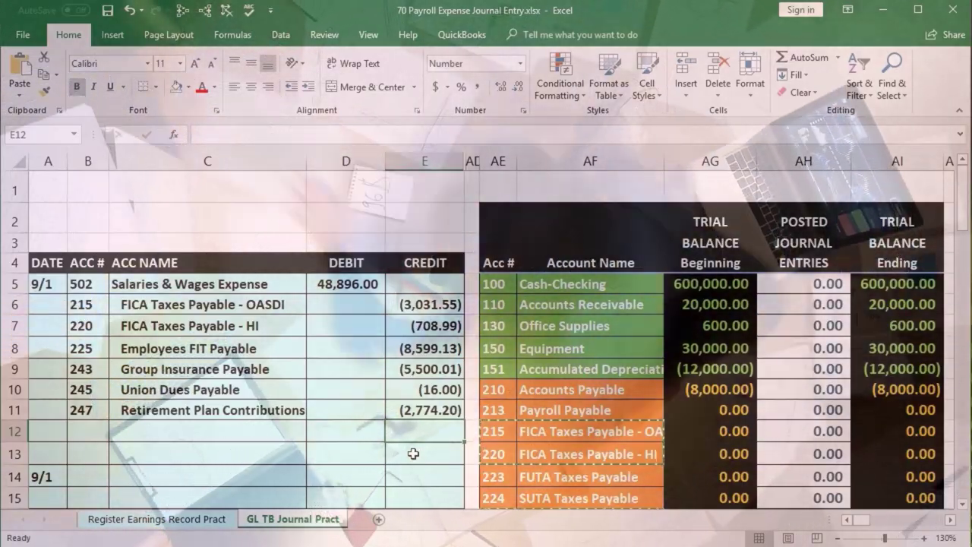
text(-)
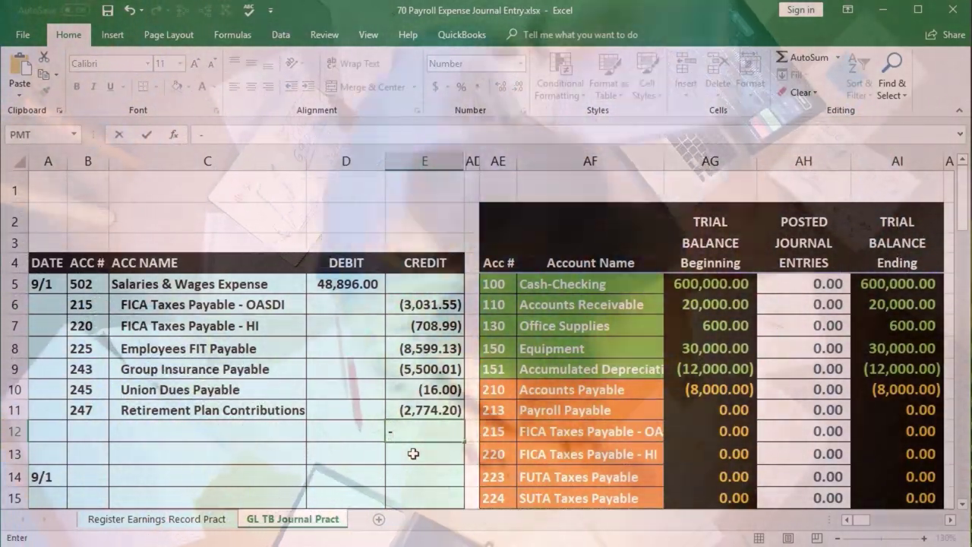
text(su)
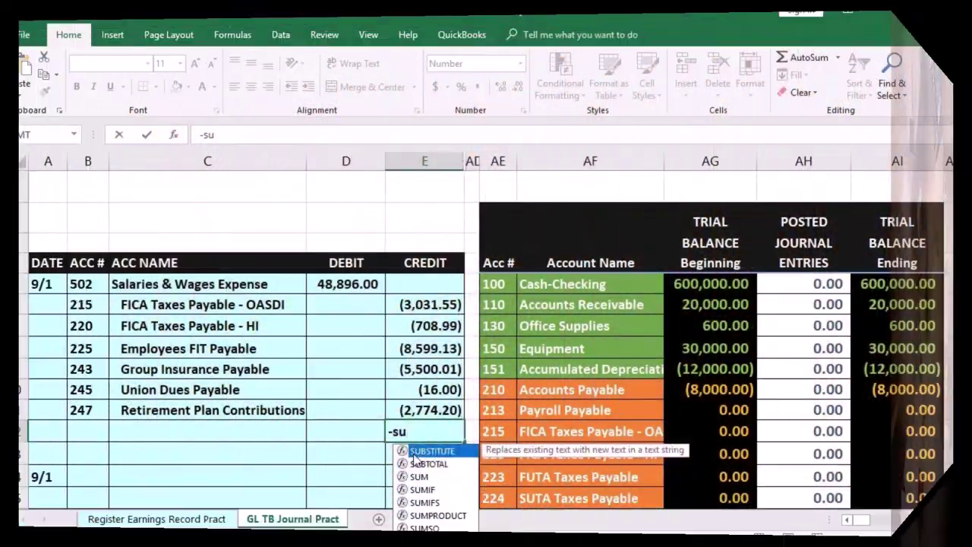
text(m)
double_click(418, 476)
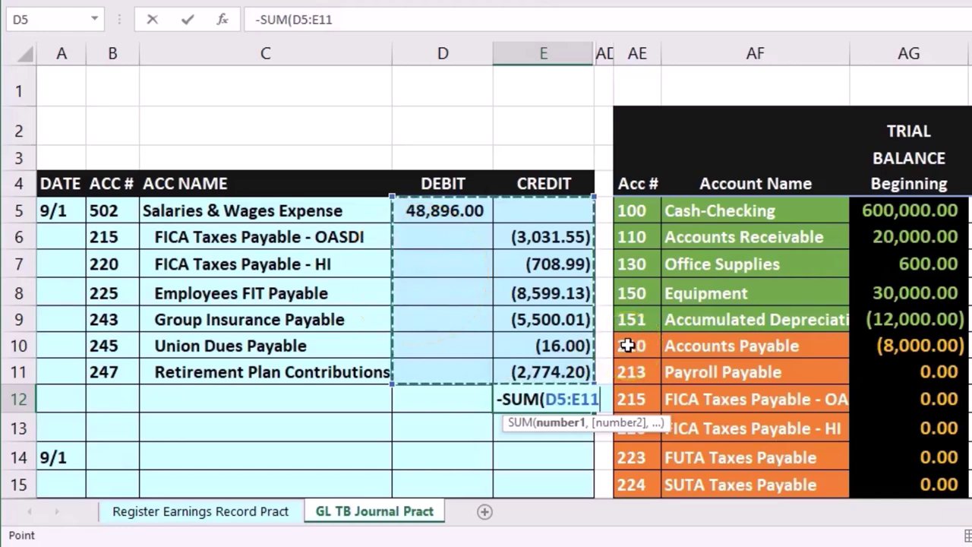
key(Return)
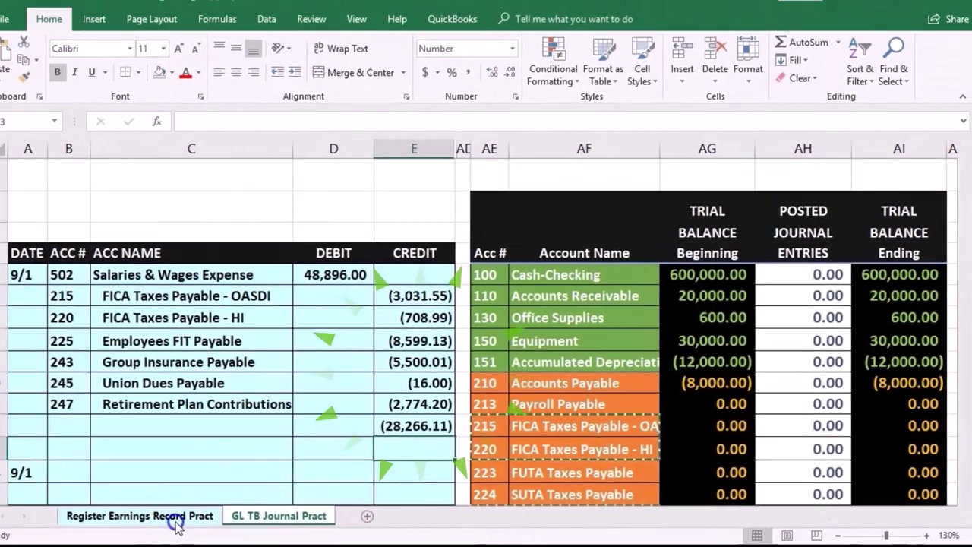
click(173, 516)
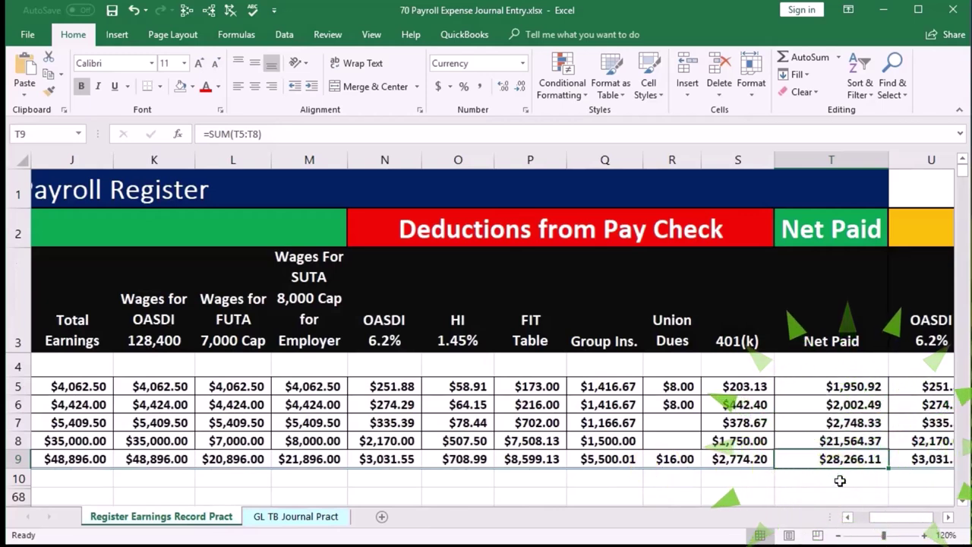
click(324, 523)
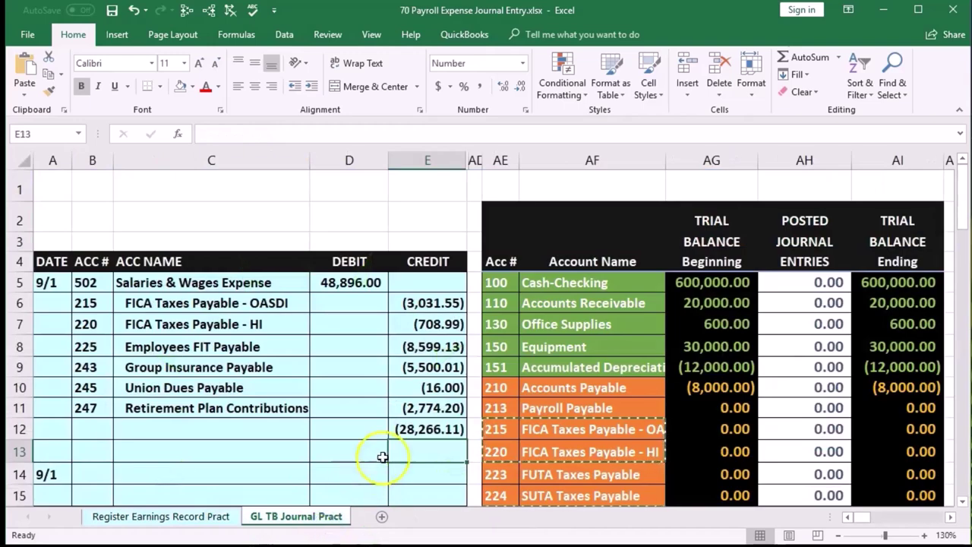
- Copy account 100 Cash-Checking from the trial balance and paste it as values into the journal entry at B12
click(502, 280)
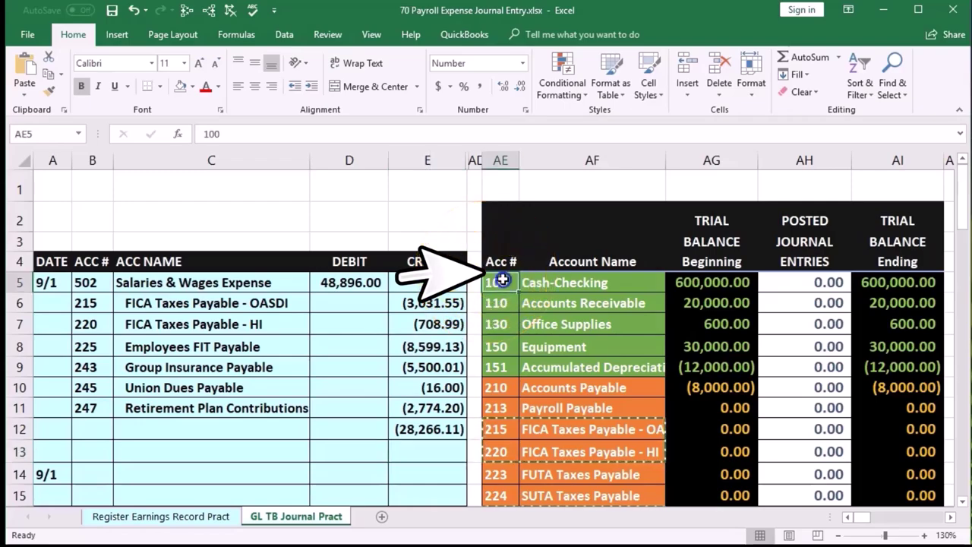
drag(503, 280, 523, 280)
right_click(524, 281)
click(547, 303)
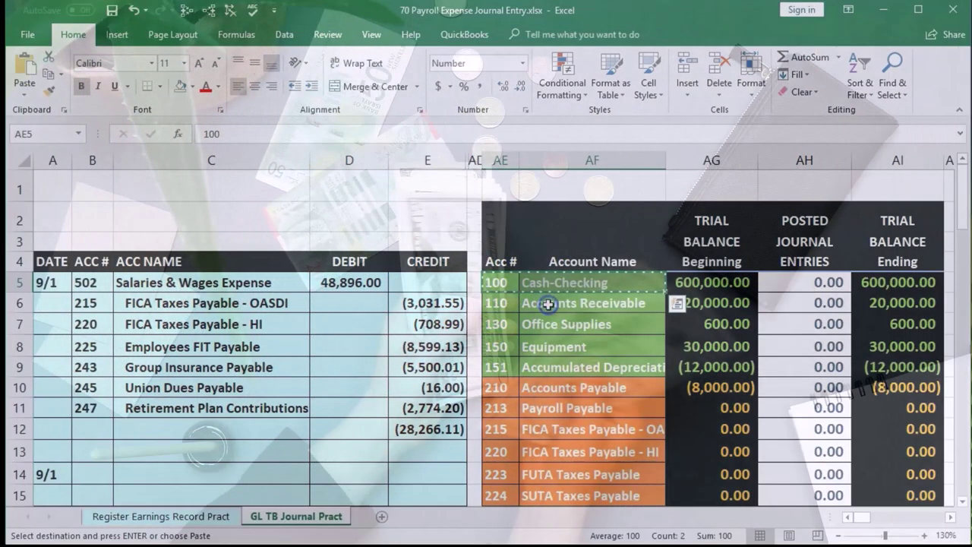
click(90, 428)
right_click(91, 429)
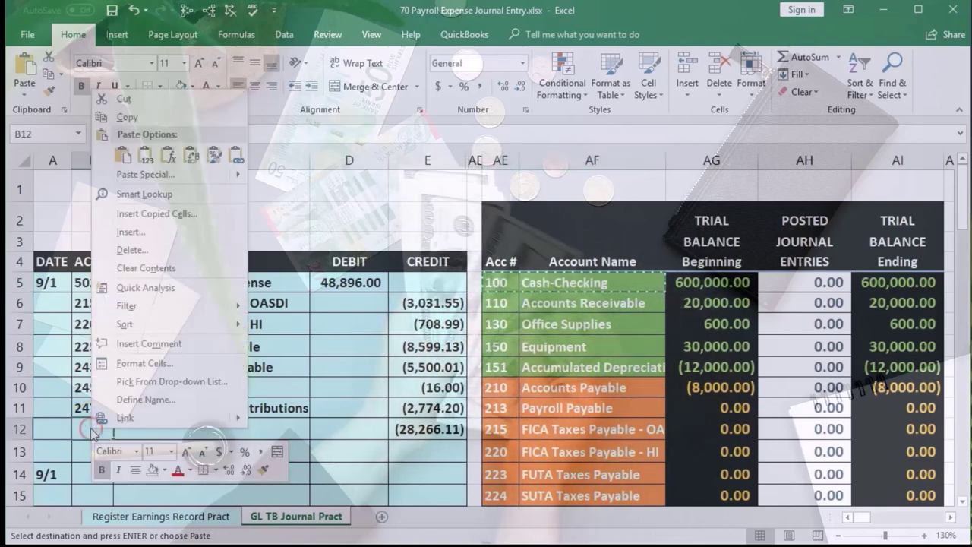
click(145, 155)
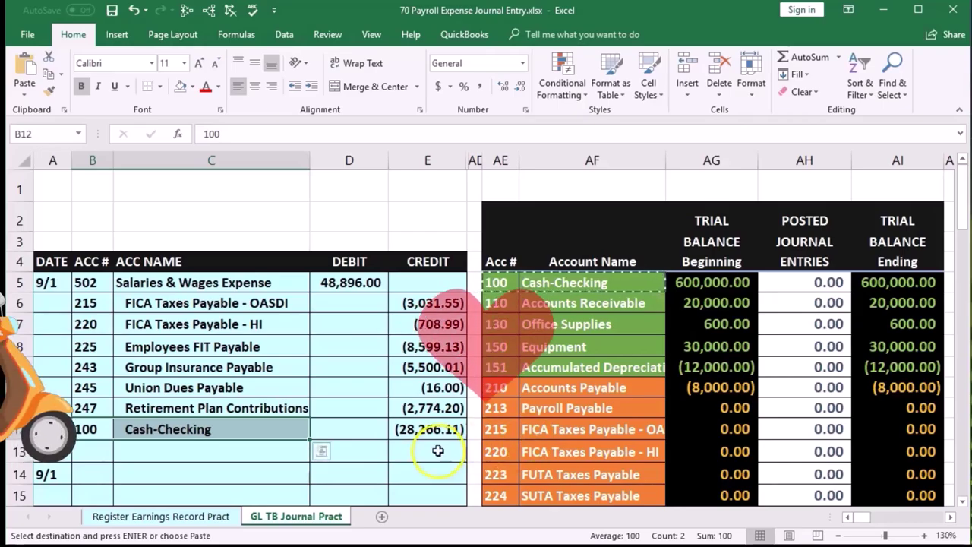
- Freeze the panes at cell AD1 so the journal entry columns stay in view
click(439, 448)
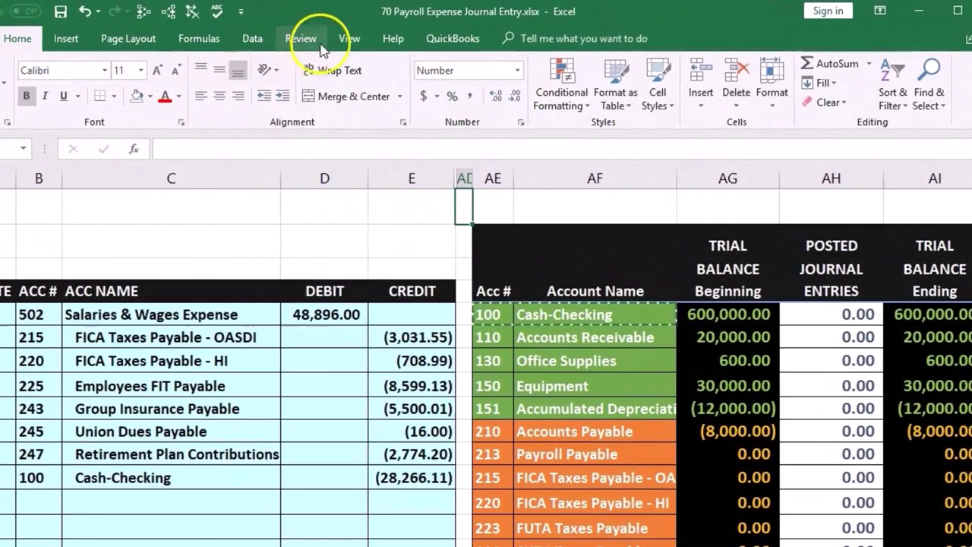
click(350, 35)
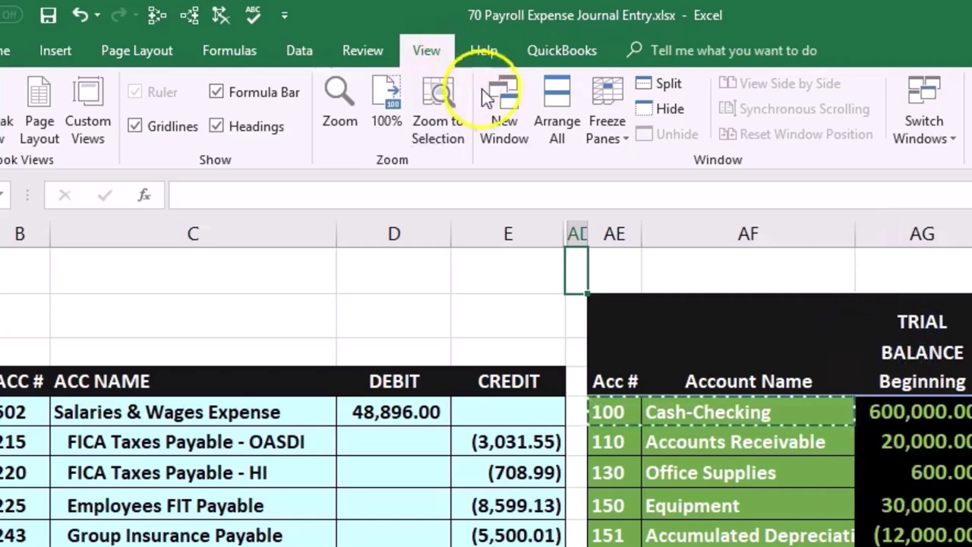
click(597, 141)
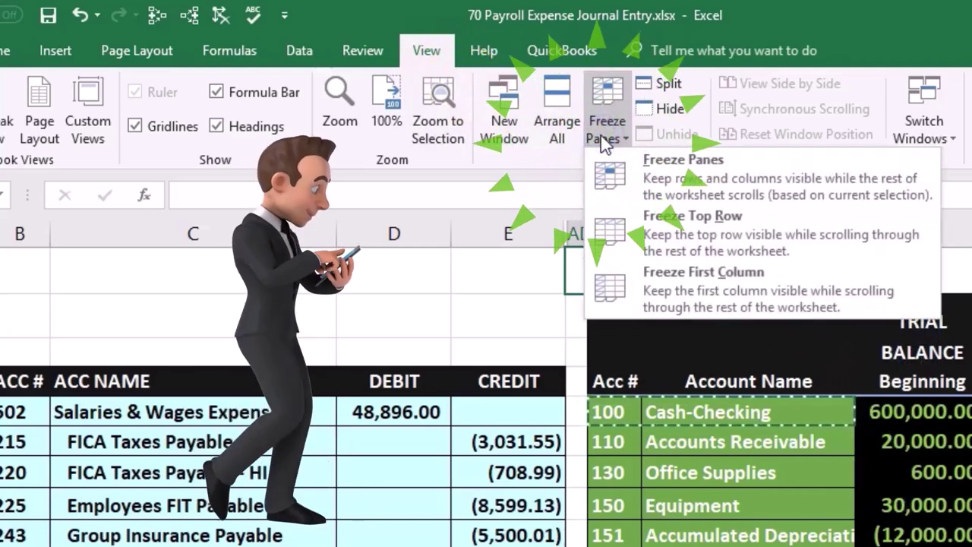
click(615, 175)
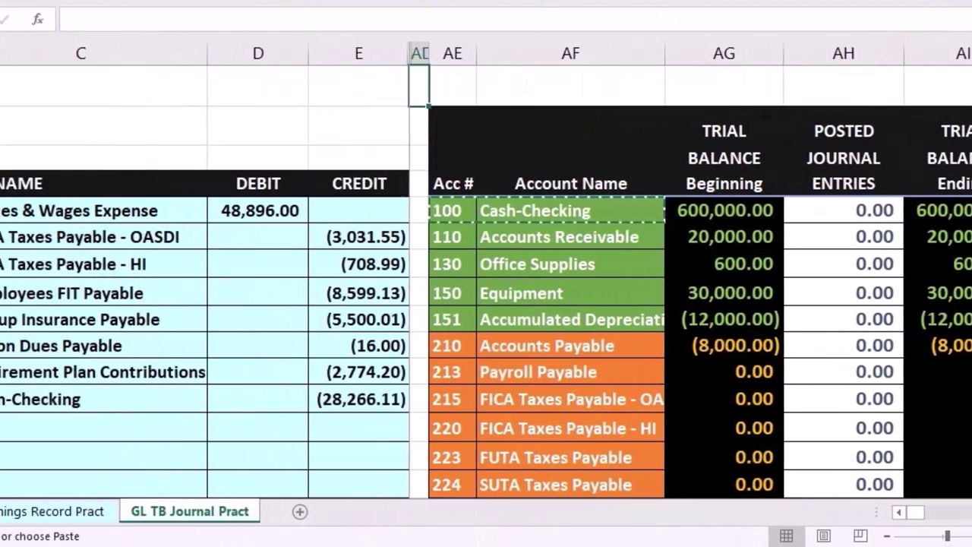
- Match the journal entry's account 502 Salaries & Wages Expense to its line in the trial balance
drag(106, 211, 146, 211)
scroll(695, 323, down, 4)
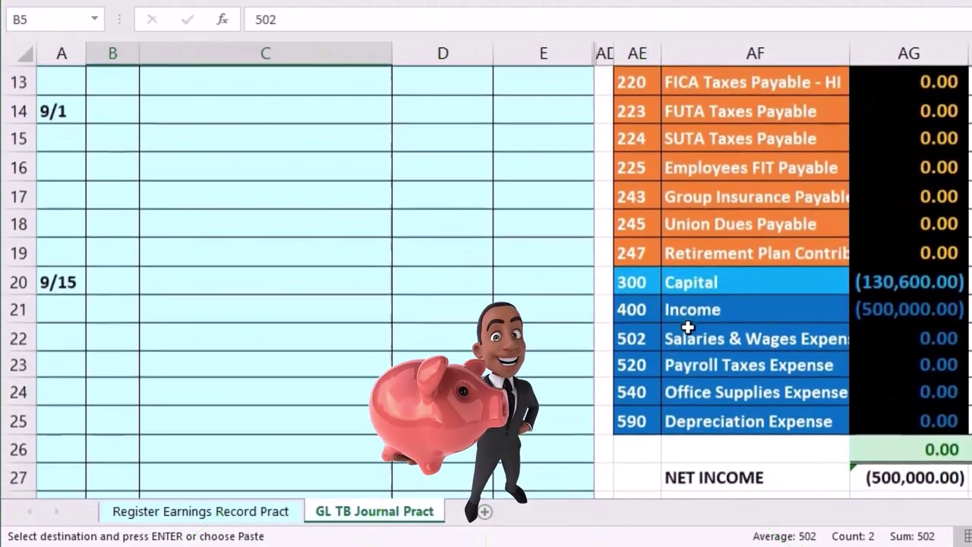
drag(657, 337, 708, 344)
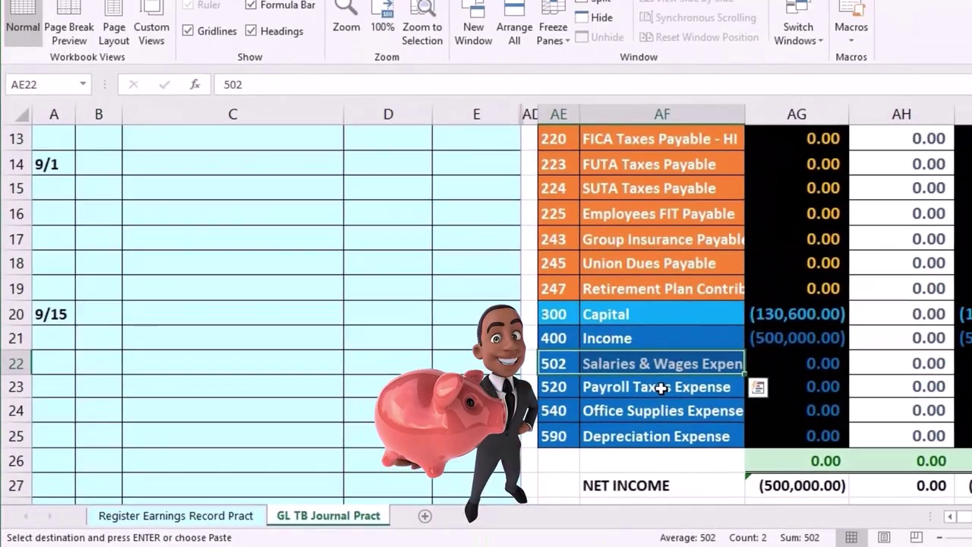
scroll(751, 372, up, 3)
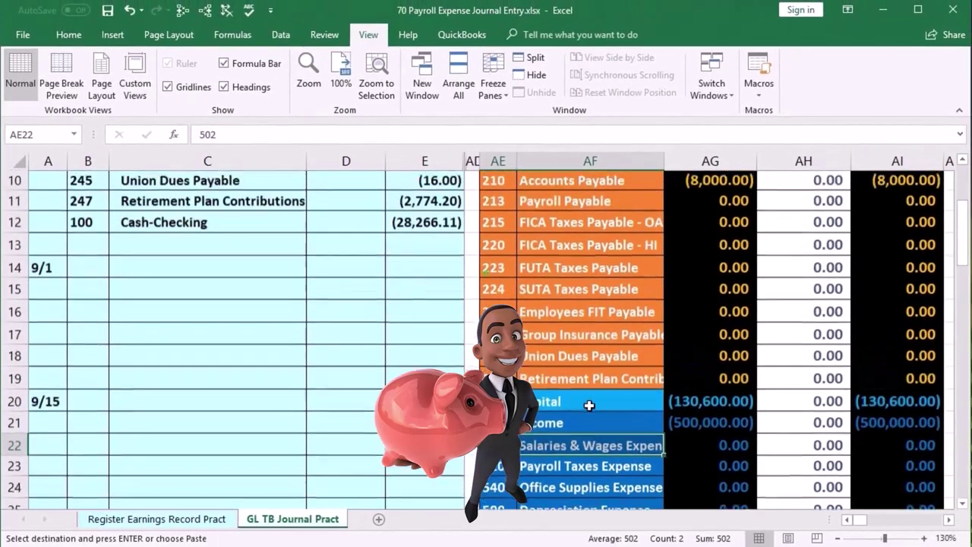
scroll(590, 406, up, 1)
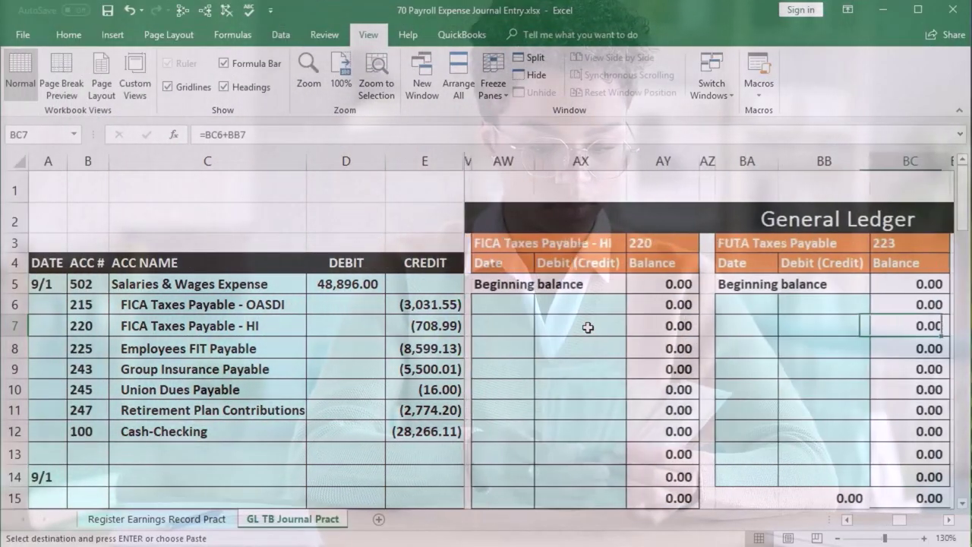
- Enter the posting date 9/1 in BM18 of the Salaries & Wages Expense ledger account 502
key(Right)
key(Right)
key(Right)
key(Right)
key(Right)
key(Right)
key(Right)
key(Right)
key(Right)
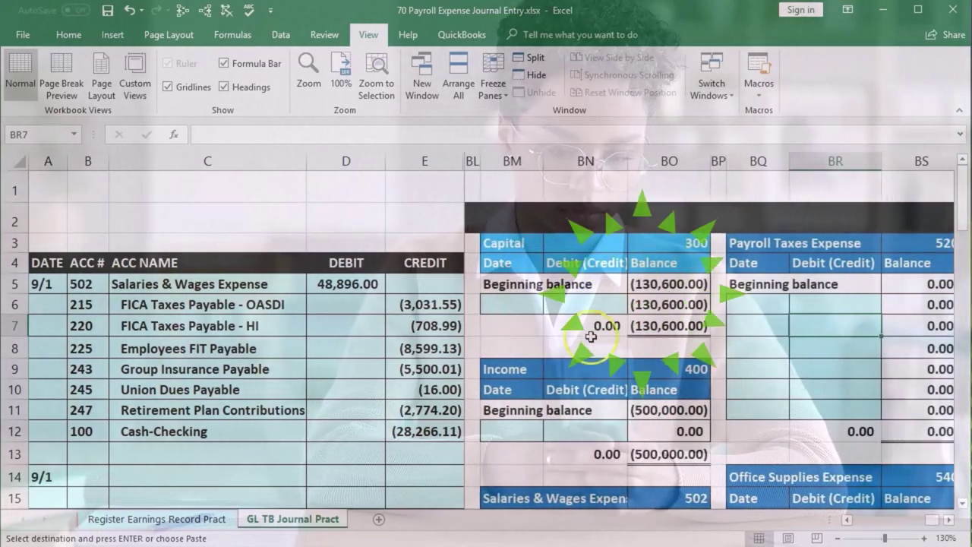
click(526, 427)
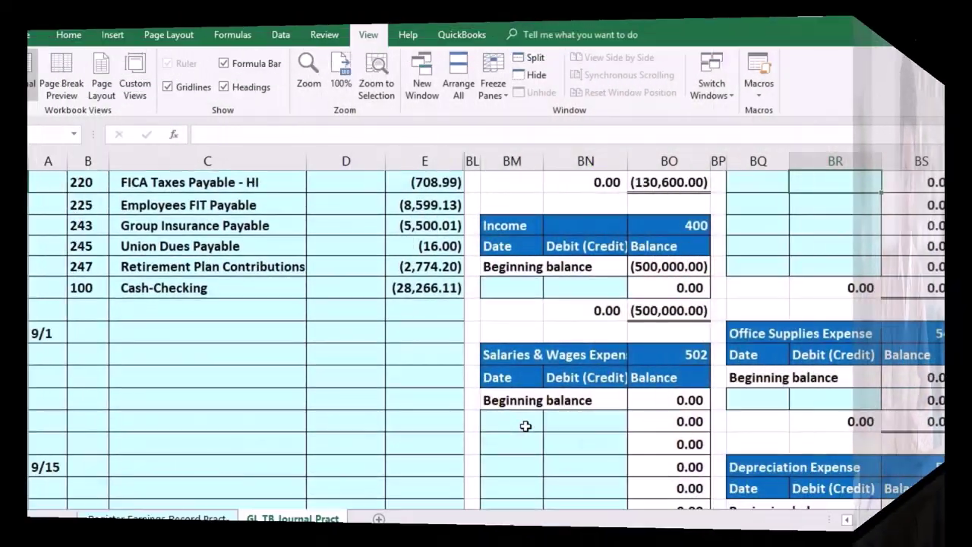
text(9/1)
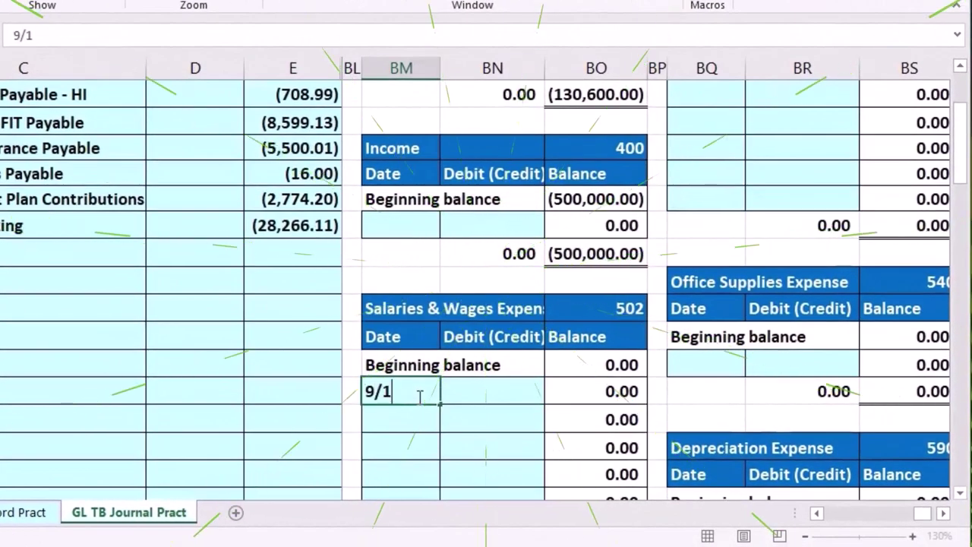
key(Tab)
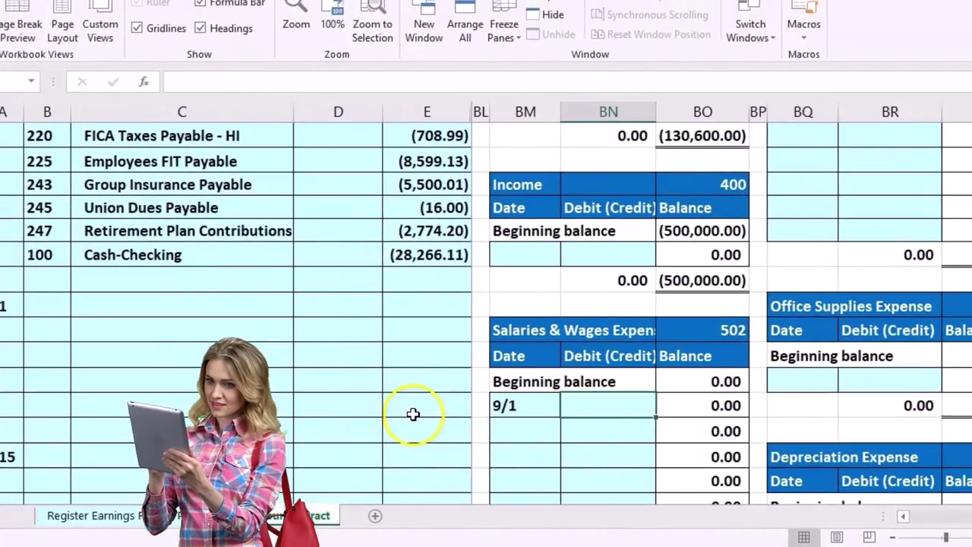
- Link the Salaries & Wages Expense ledger posting in BN18 to the journal debit in D5
scroll(426, 410, up, 2)
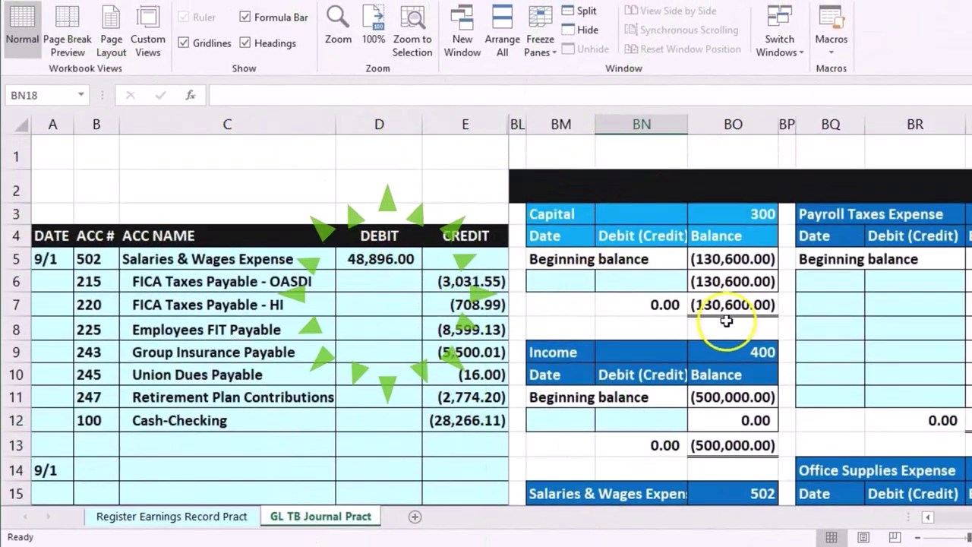
scroll(726, 322, down, 1)
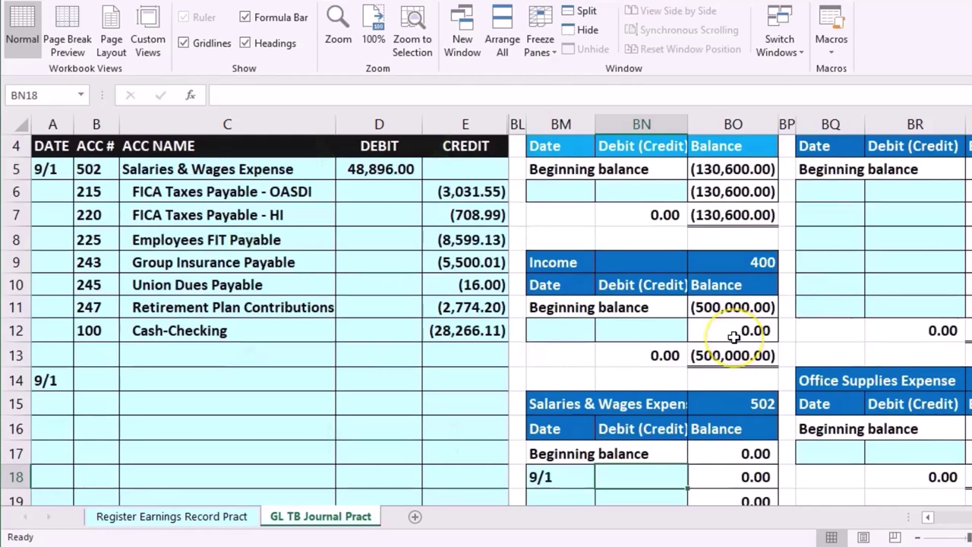
text(=)
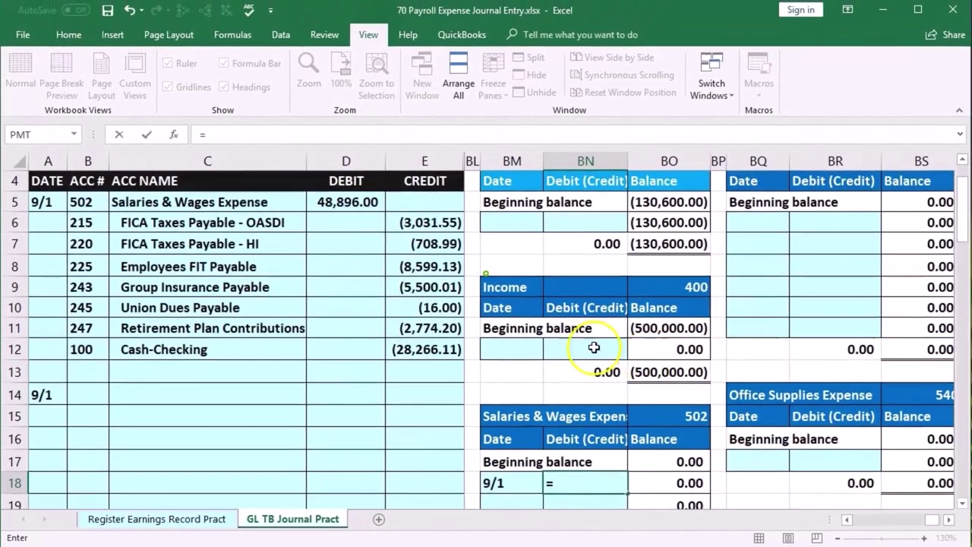
click(379, 168)
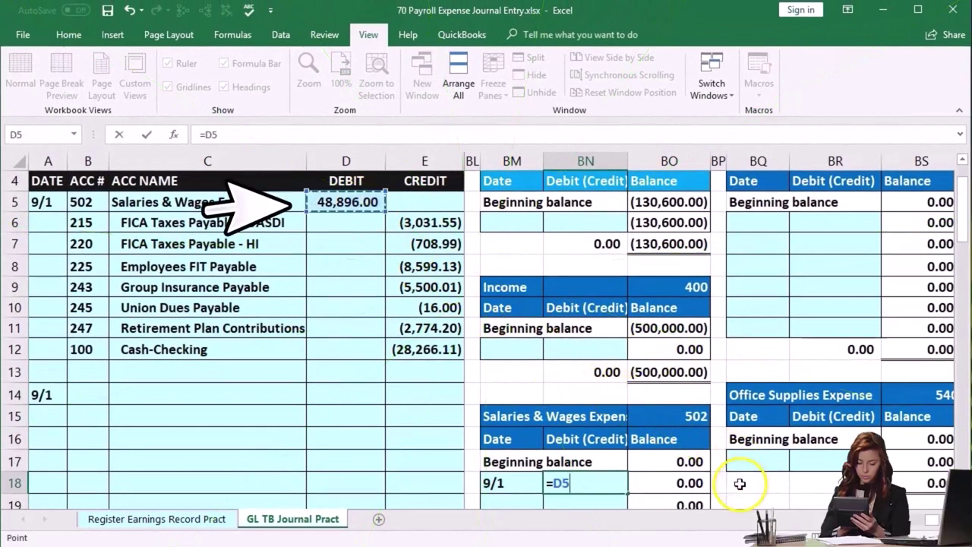
key(Return)
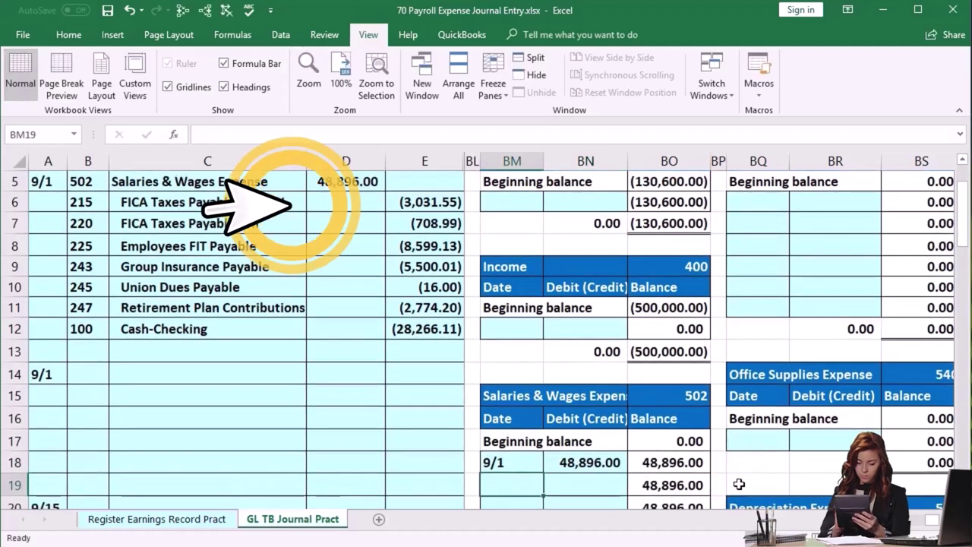
- Check the balance formula in BO18 and the posting link in BN18 of the Salaries & Wages Expense ledger account
click(692, 469)
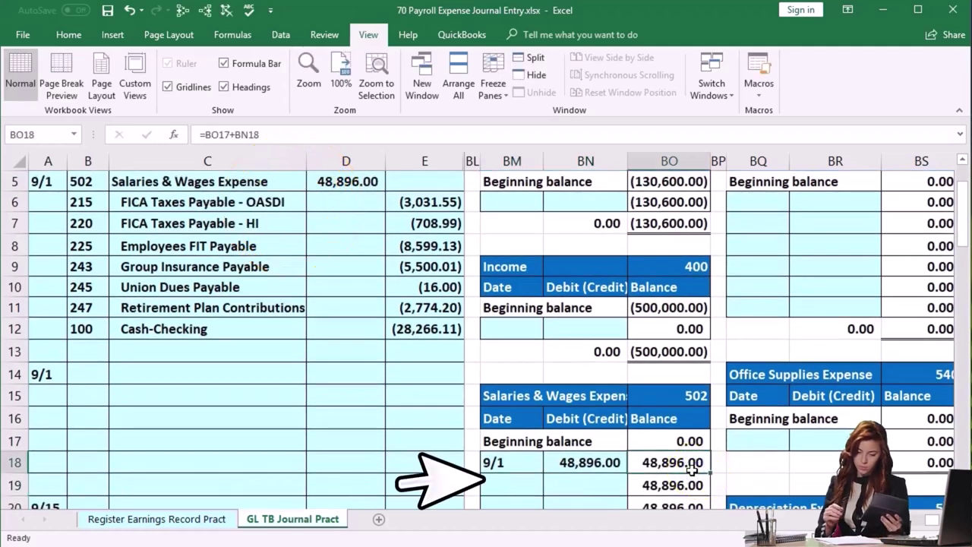
scroll(692, 471, down, 1)
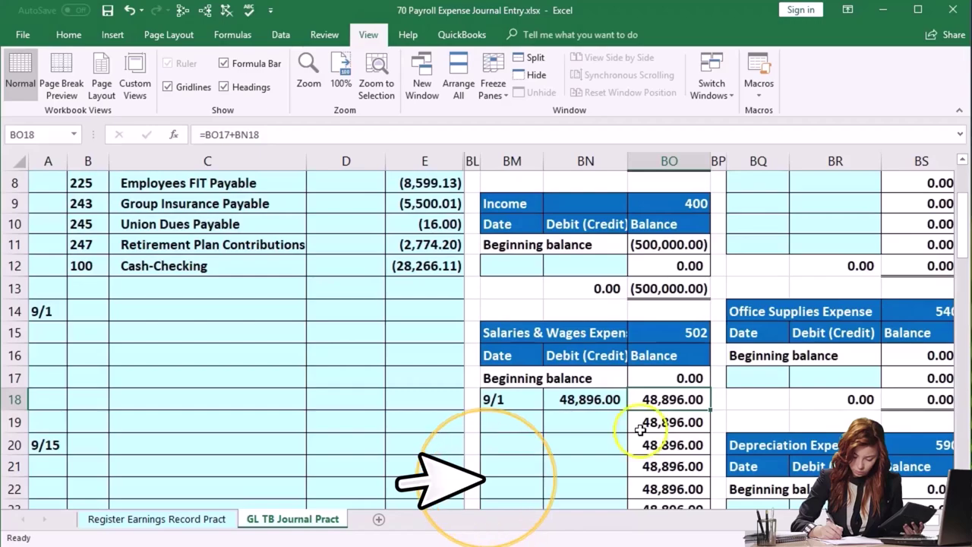
double_click(597, 400)
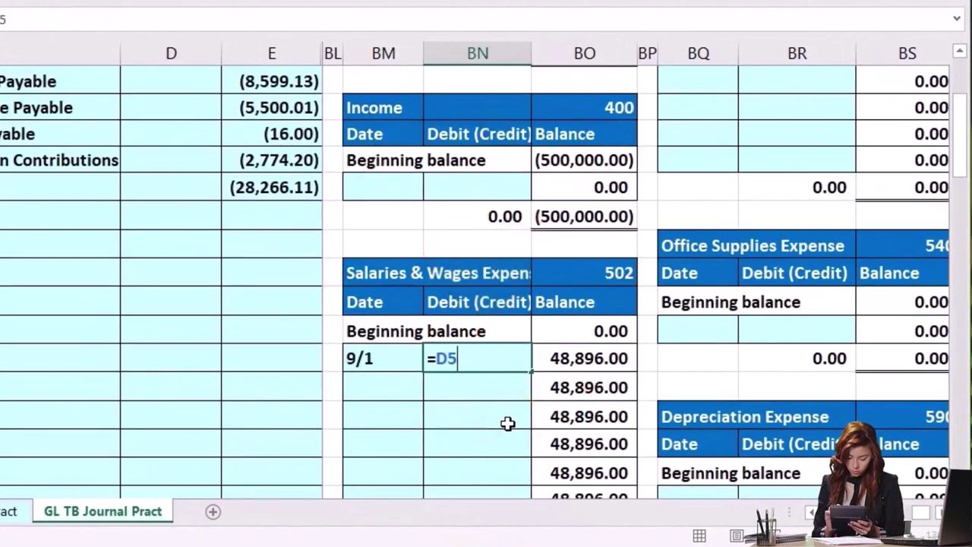
key(Return)
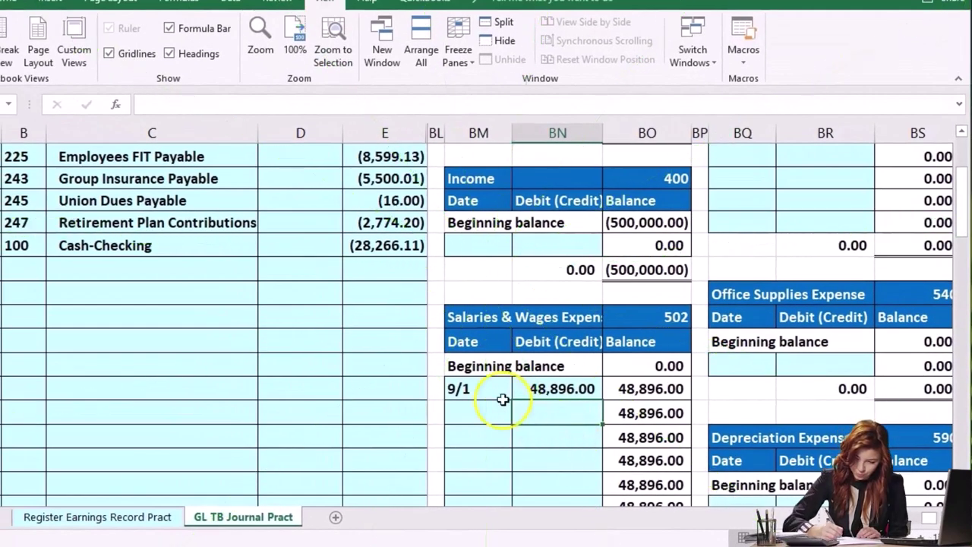
- Check the Salaries & Wages Expense line's posted entry and ending balance link in the trial balance
click(410, 315)
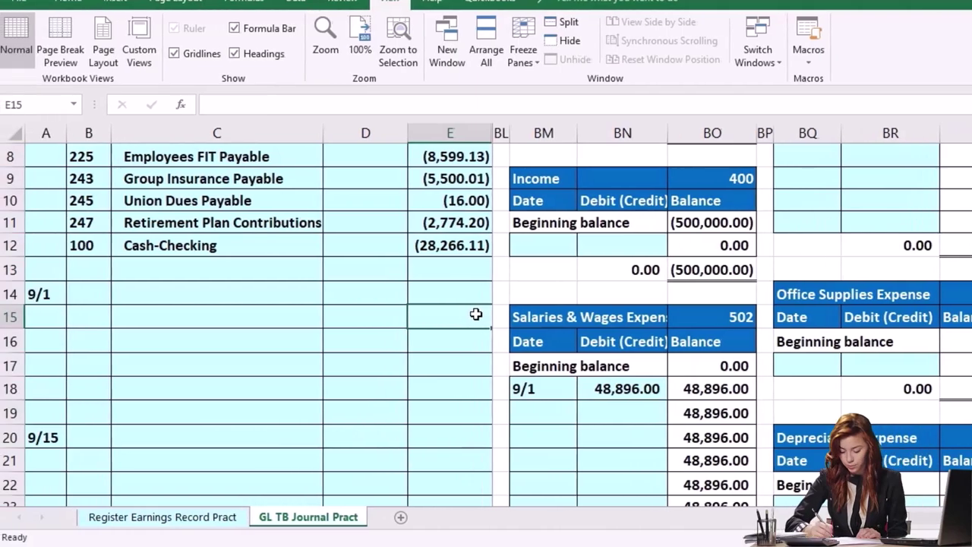
key(Right)
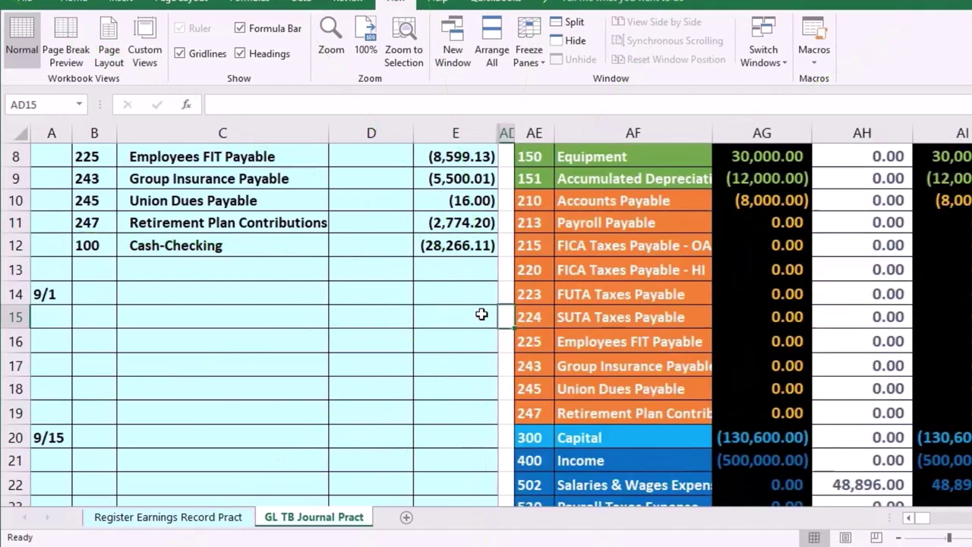
scroll(767, 357, up, 2)
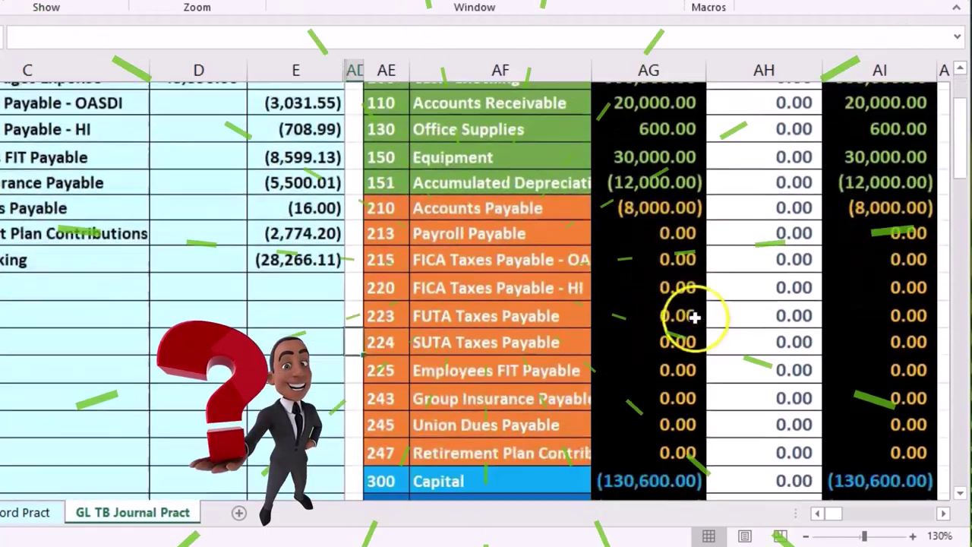
scroll(694, 317, down, 3)
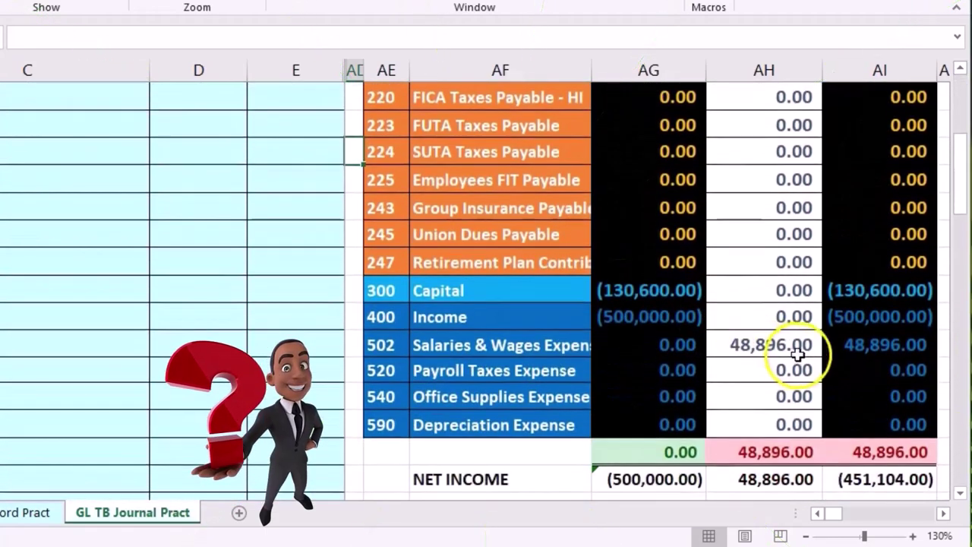
click(850, 355)
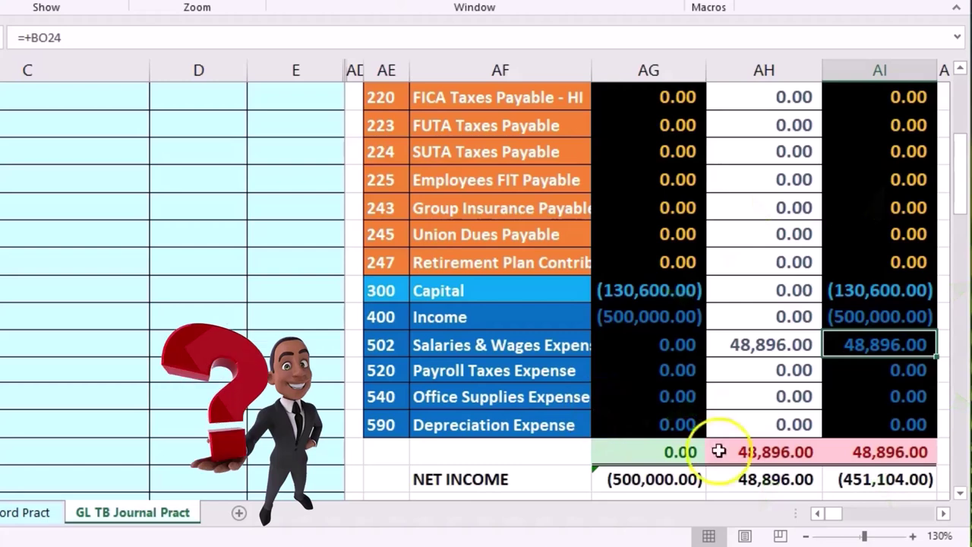
- Examine the NET INCOME formulas under the trial balance's beginning, posted entries and ending columns
scroll(751, 443, down, 1)
click(664, 402)
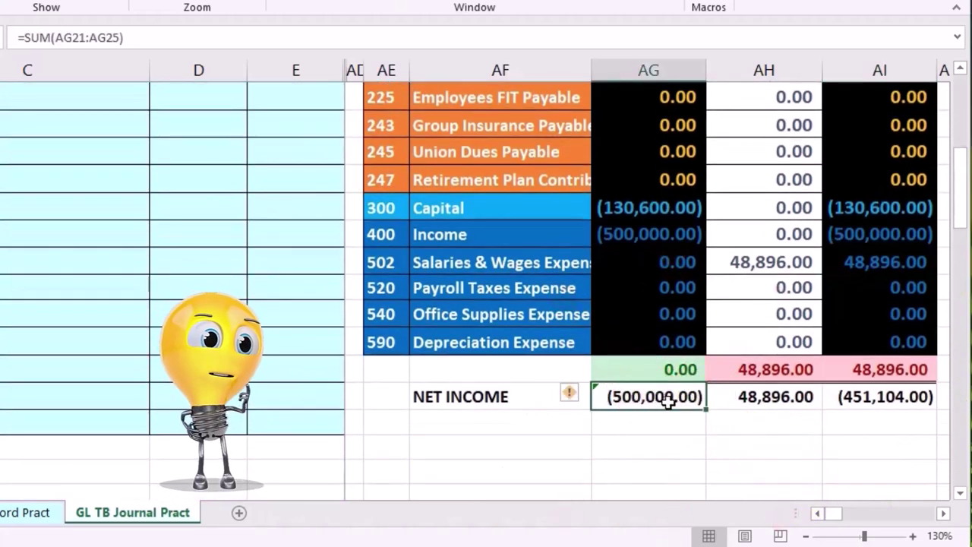
double_click(667, 402)
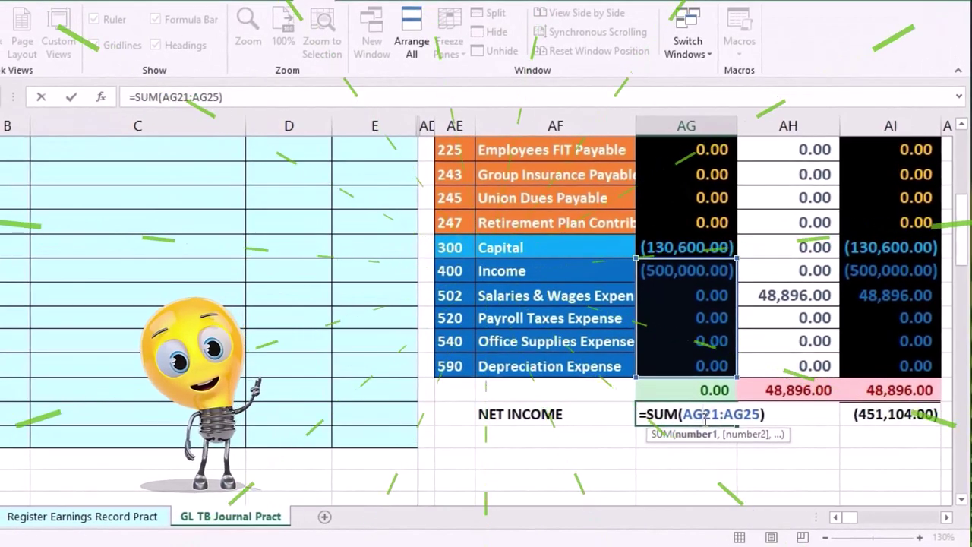
key(Return)
click(776, 417)
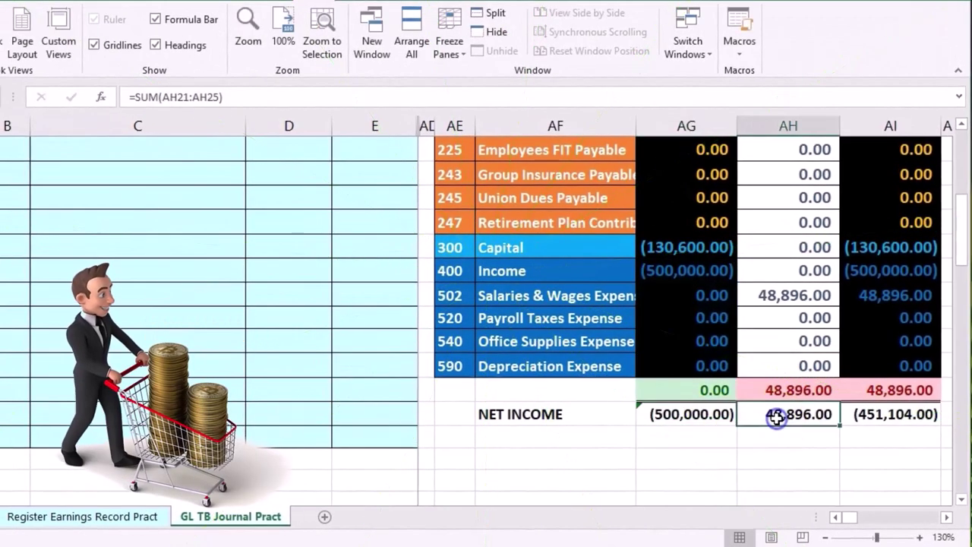
double_click(877, 414)
key(Return)
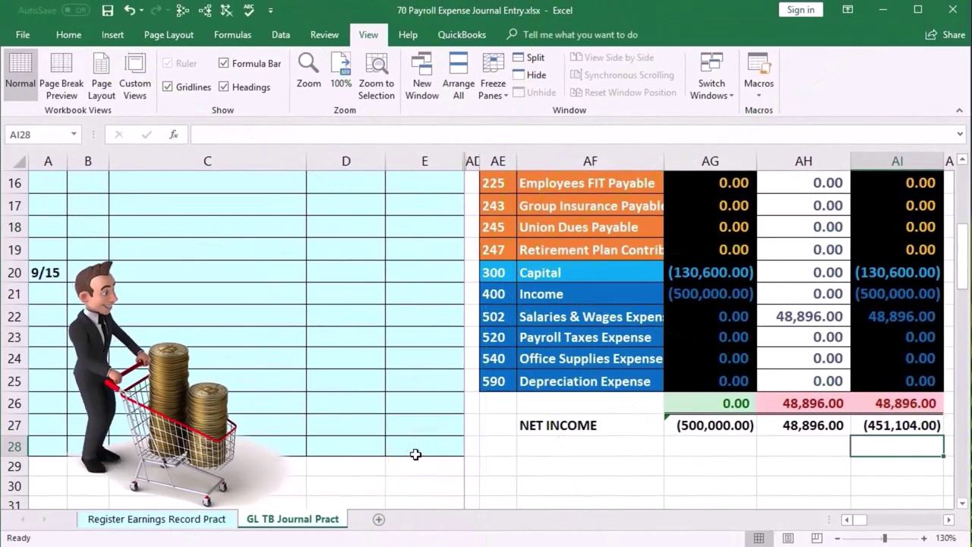
- Match journal account 215 FICA Taxes Payable - OASDI to the trial balance and enter the posting date 9/1 in its ledger at AS6
scroll(416, 454, up, 4)
drag(92, 219, 118, 224)
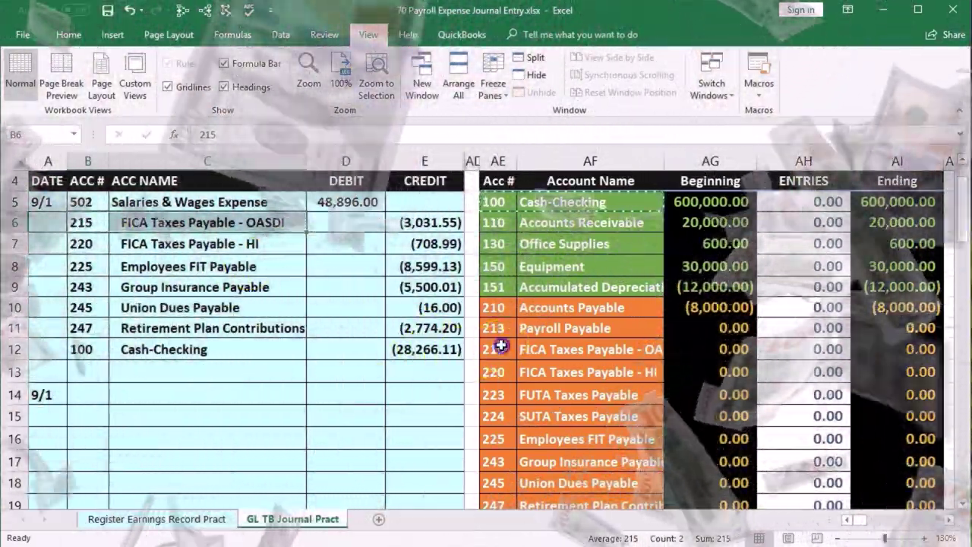
drag(498, 349, 535, 346)
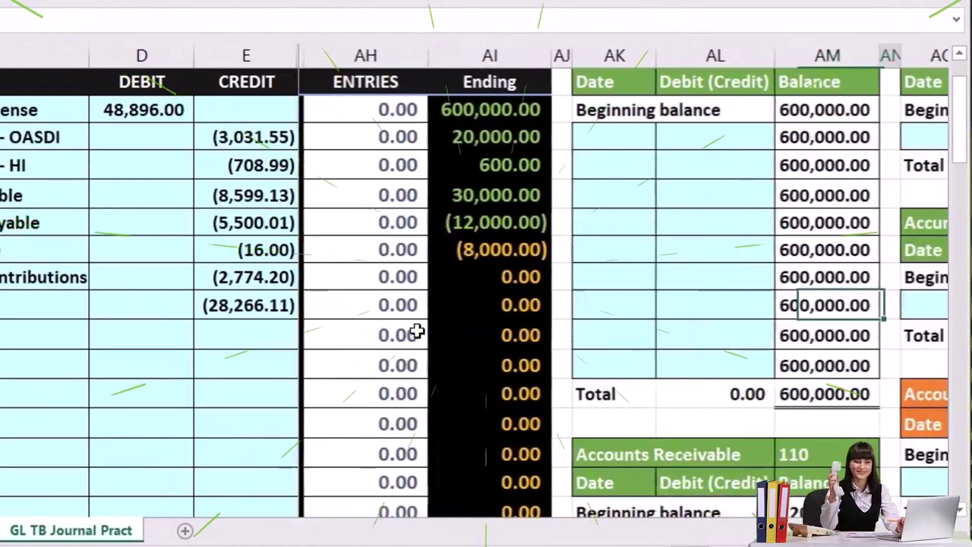
scroll(417, 330, right, 2)
scroll(416, 329, right, 6)
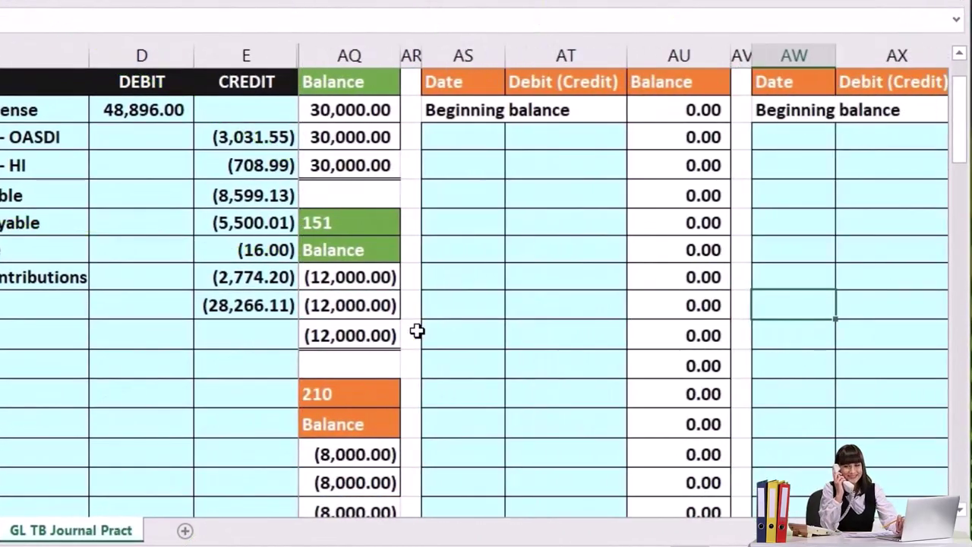
scroll(417, 330, up, 2)
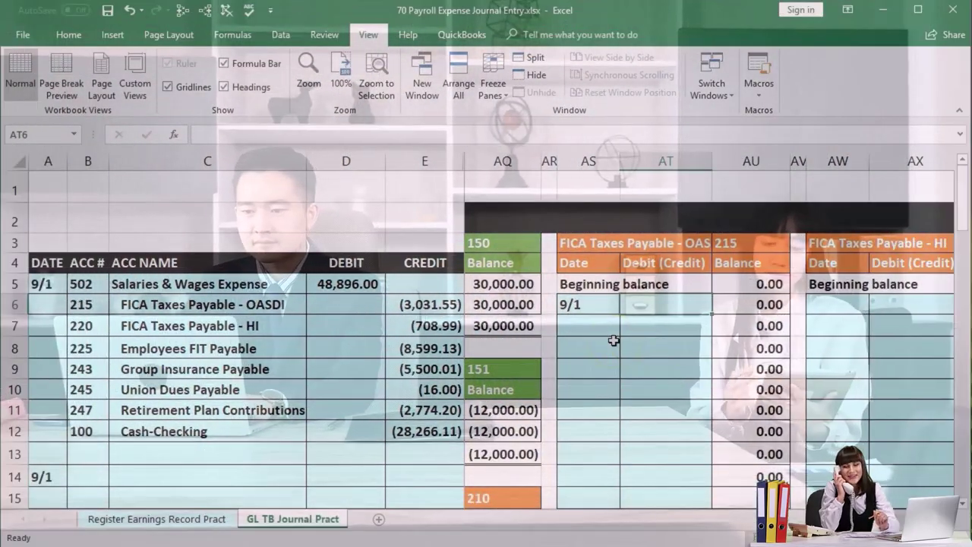
- Link the FICA Taxes Payable - OASDI ledger posting in AT6 to the journal credit in E6
text(=)
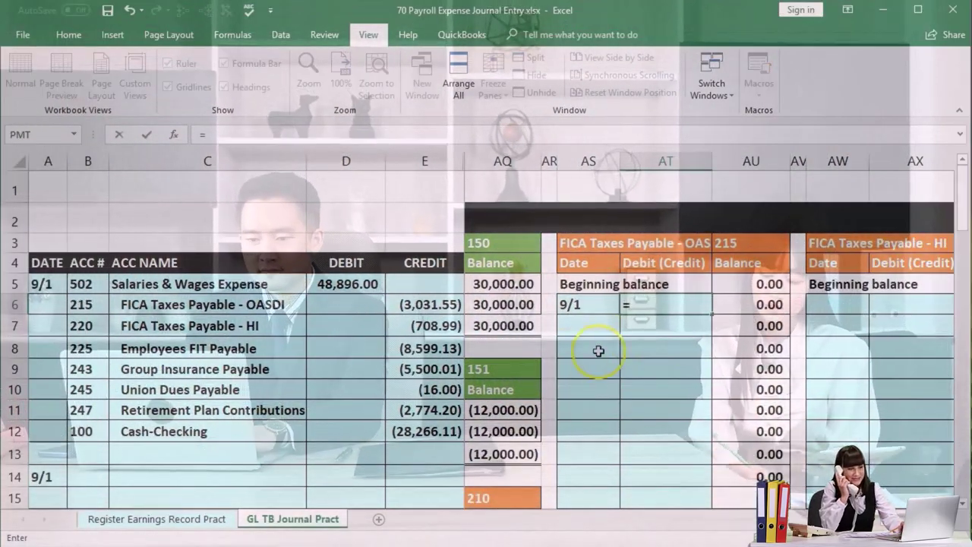
key(Left)
key(Left)
key(Left)
key(Left)
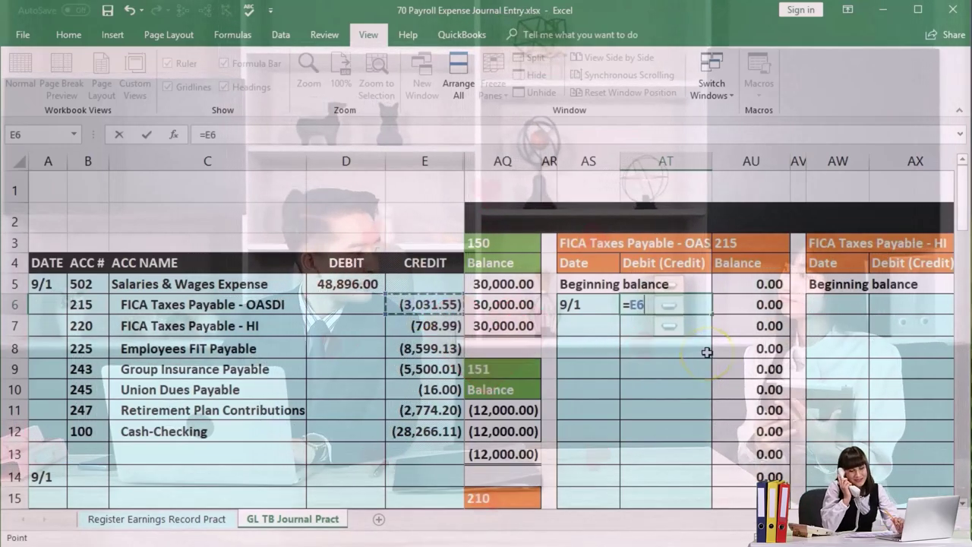
key(Return)
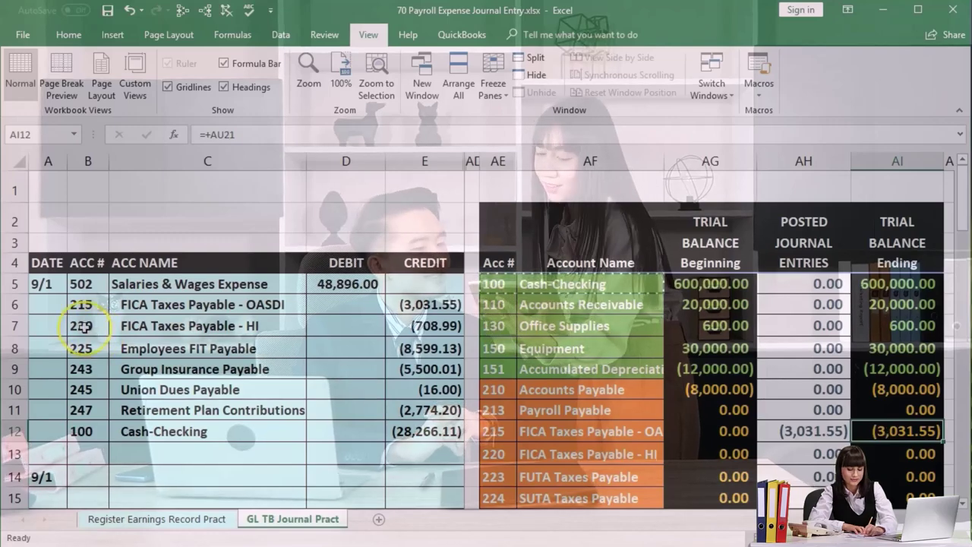
- Post the 9/1 FICA Taxes Payable - HI journal credit to row 6 of ledger account 220 and check its ending balance in the trial balance
drag(85, 327, 111, 326)
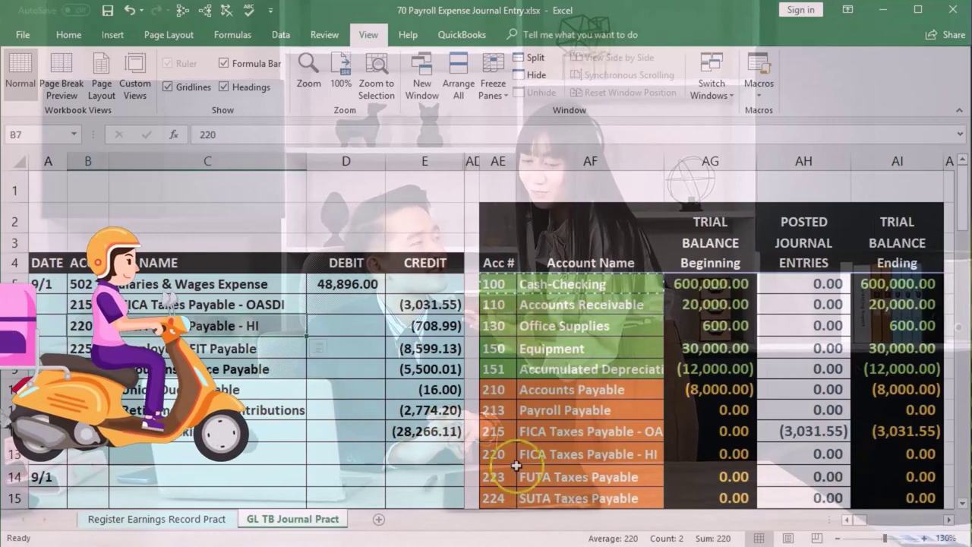
drag(495, 453, 527, 453)
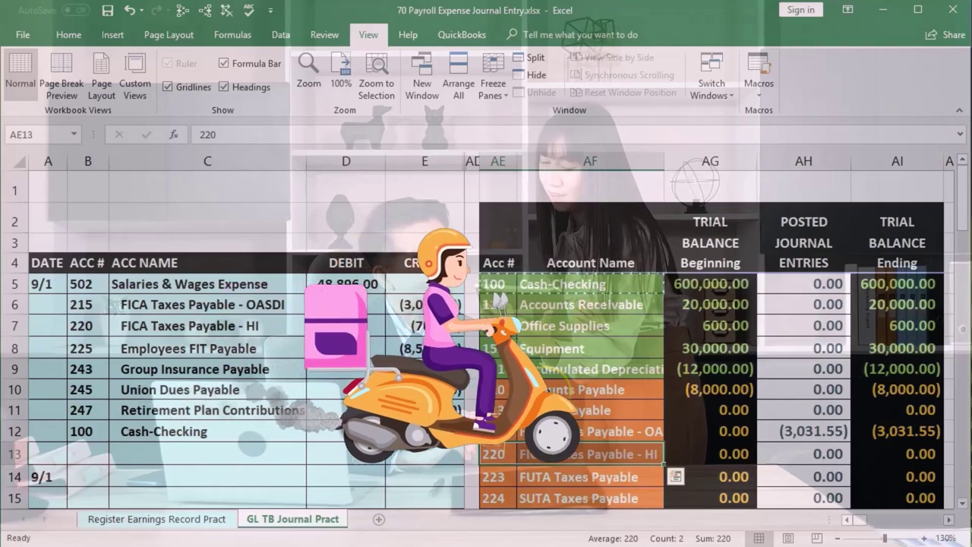
key(Right)
key(Right)
key(Right)
key(Right)
key(Right)
key(Right)
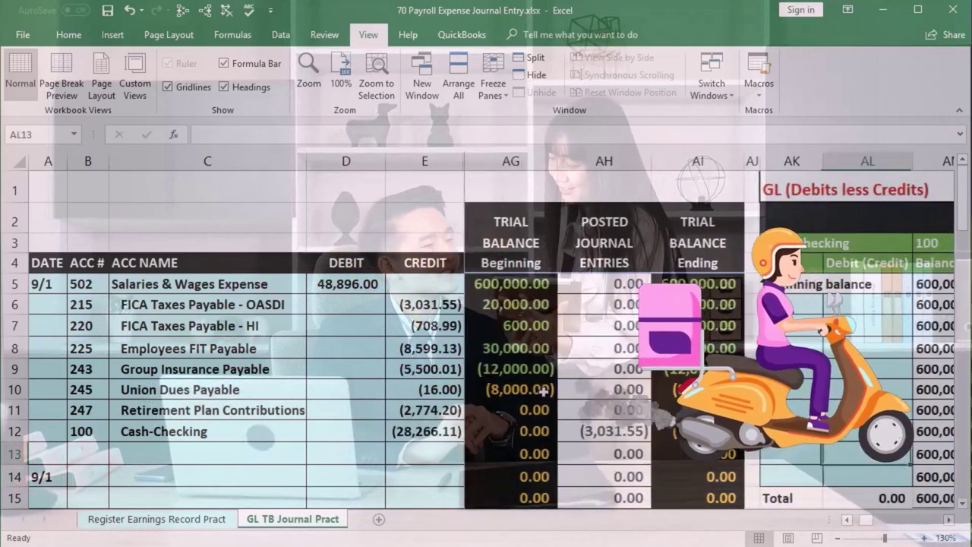
key(Right)
key(Right)
key(Right)
key(Right)
key(Right)
key(Right)
key(Right)
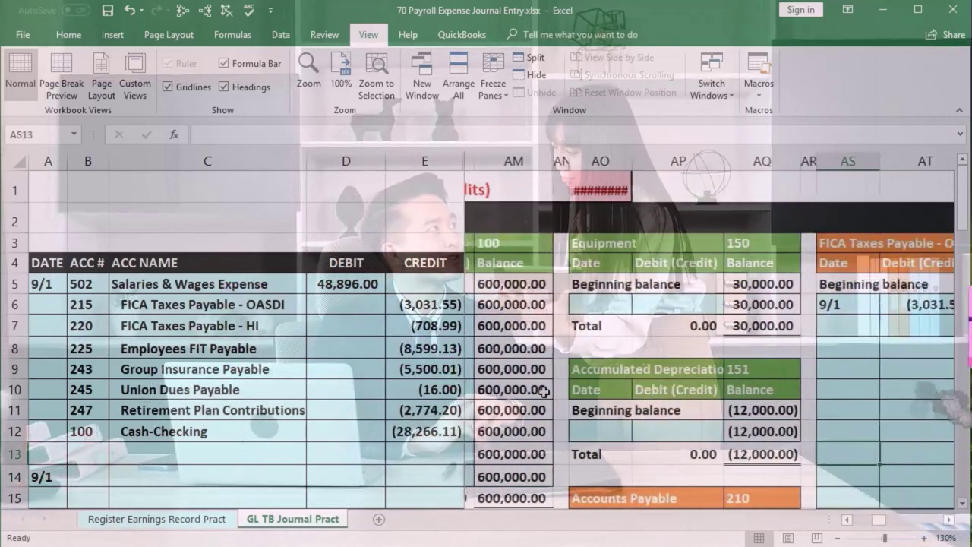
key(Right)
key(Right)
key(Right)
key(Right)
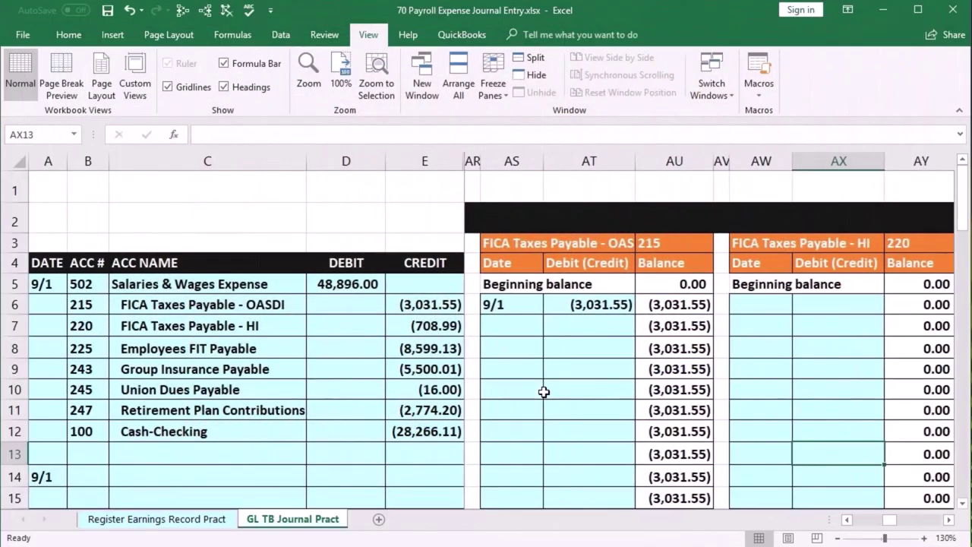
key(Right)
key(Right)
key(Right)
key(Right)
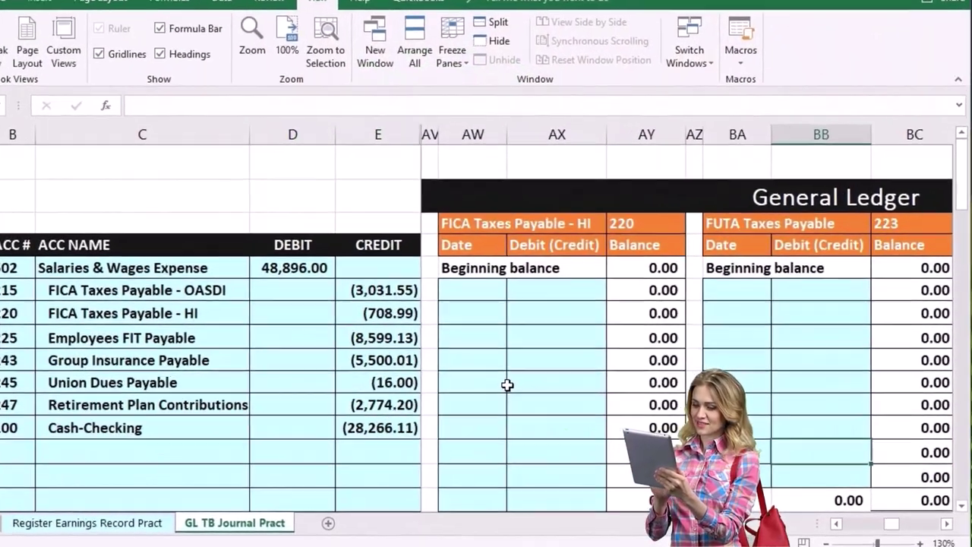
click(486, 291)
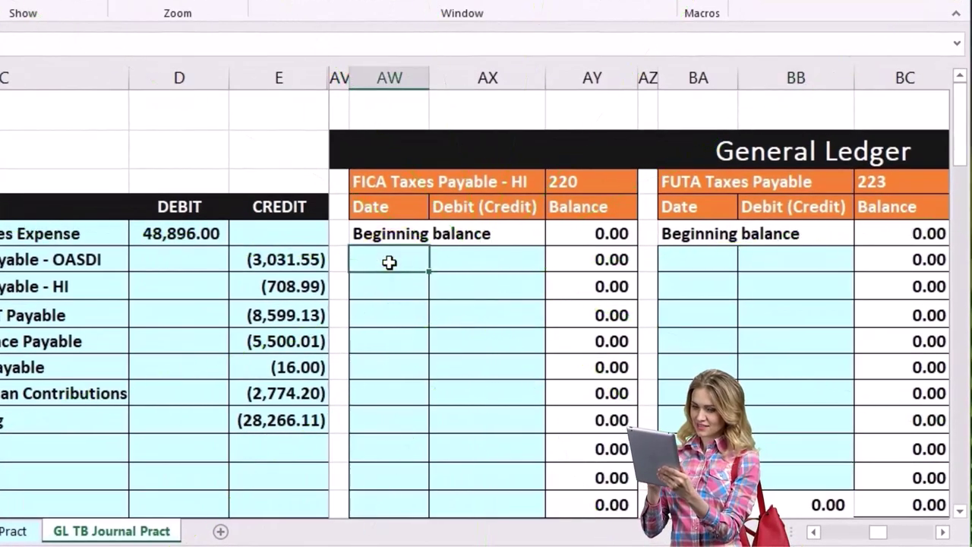
key(Up)
key(Right)
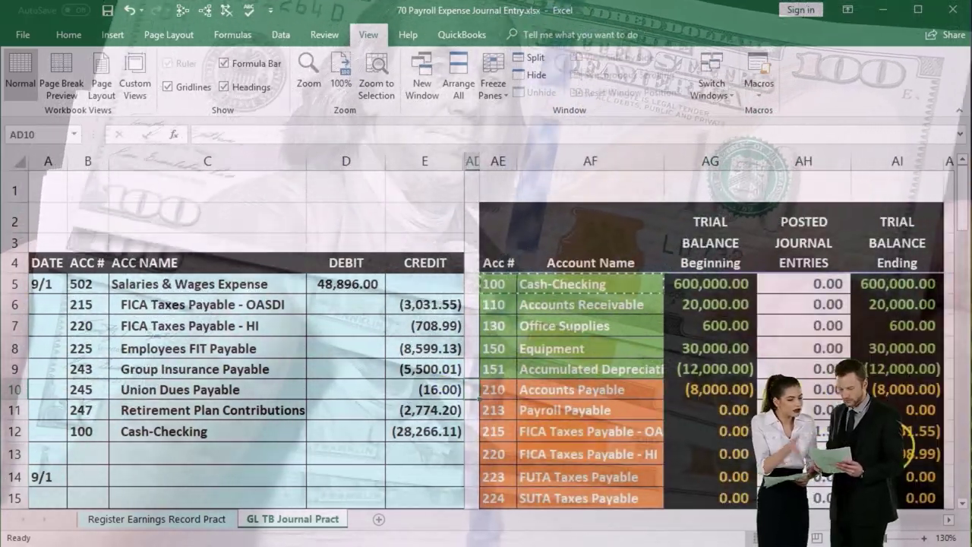
click(915, 452)
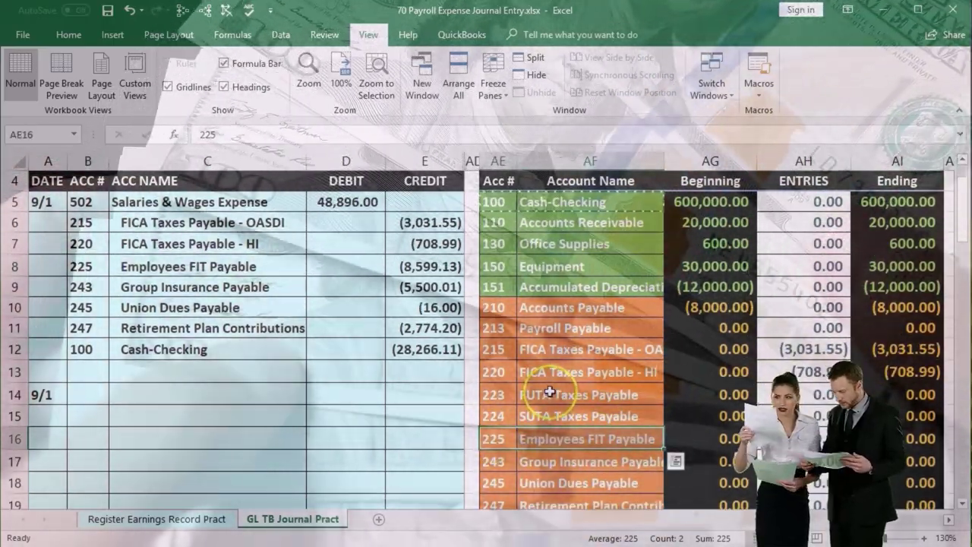
- Enter the posting date 9/1 in BE6 of the Employees FIT Payable ledger account 225
key(Right)
key(Right)
key(Right)
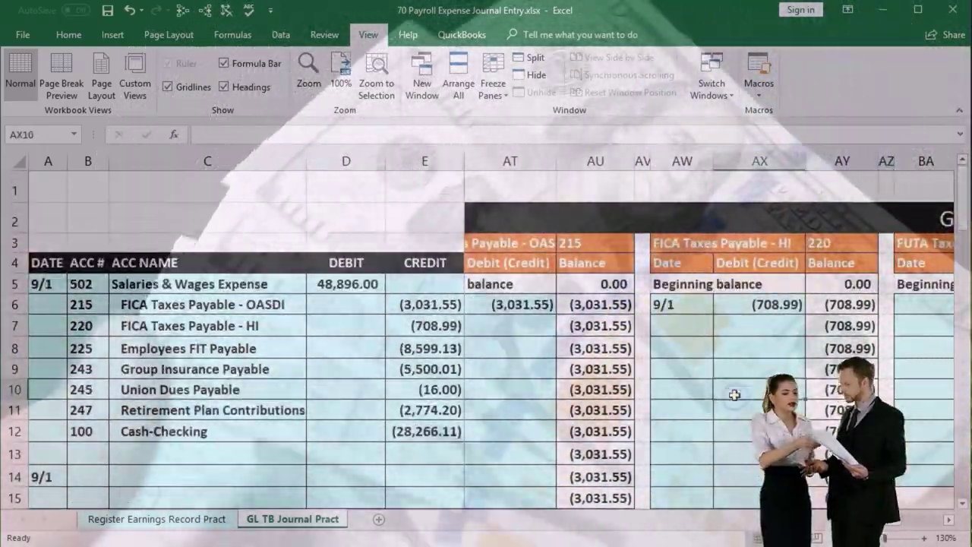
key(Right)
key(Right)
key(Right)
key(Right)
key(Right)
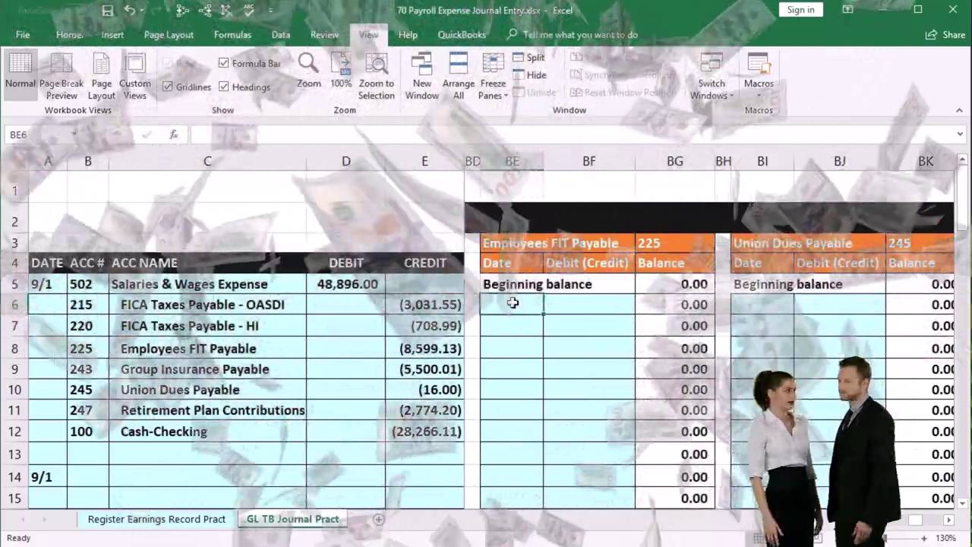
text(9/1)
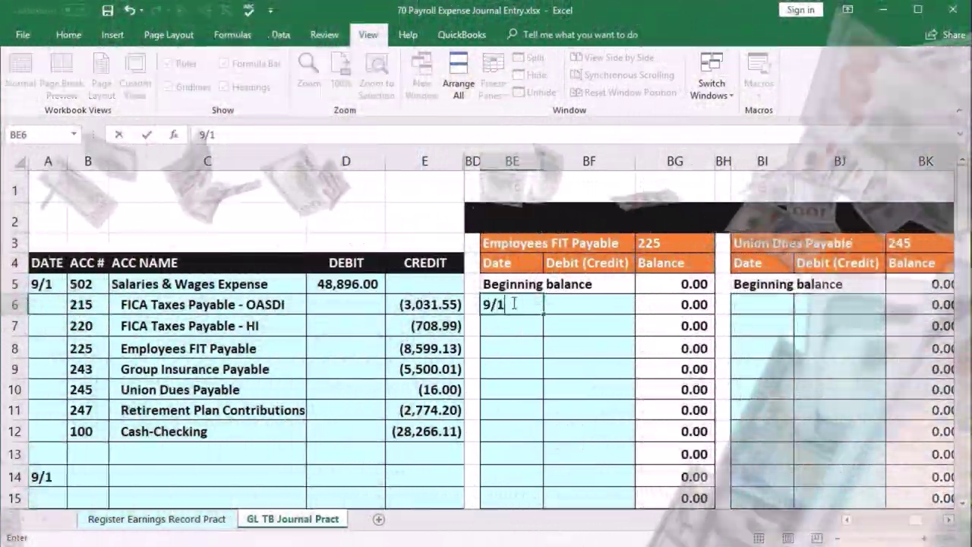
- Link the Employees FIT Payable ledger posting in BF6 to the journal credit in E8 and check its ending balance in the trial balance
text(=)
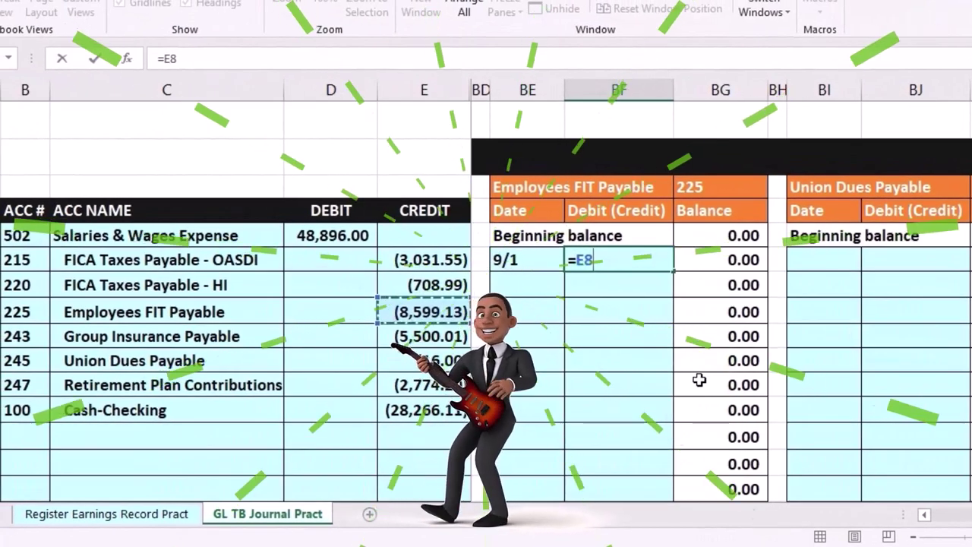
key(Return)
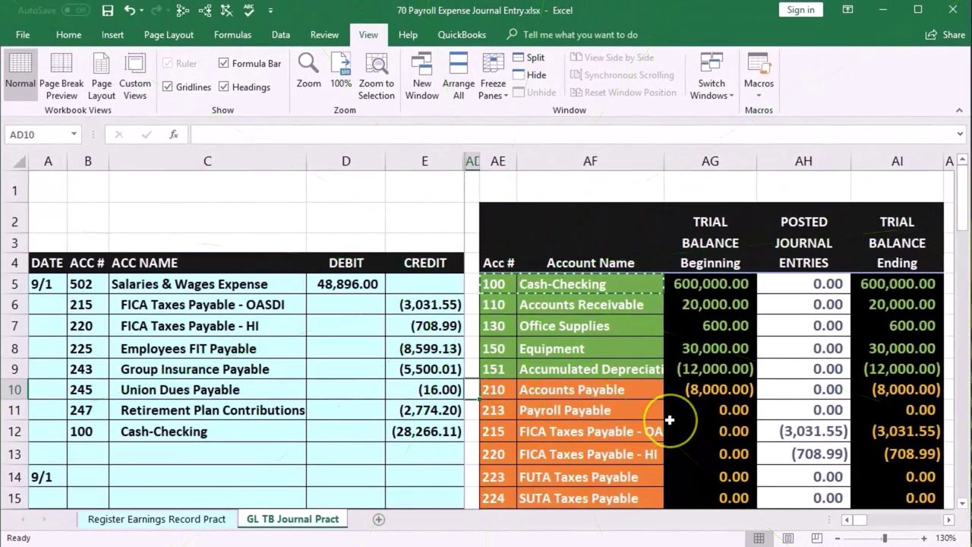
scroll(669, 420, down, 1)
click(906, 437)
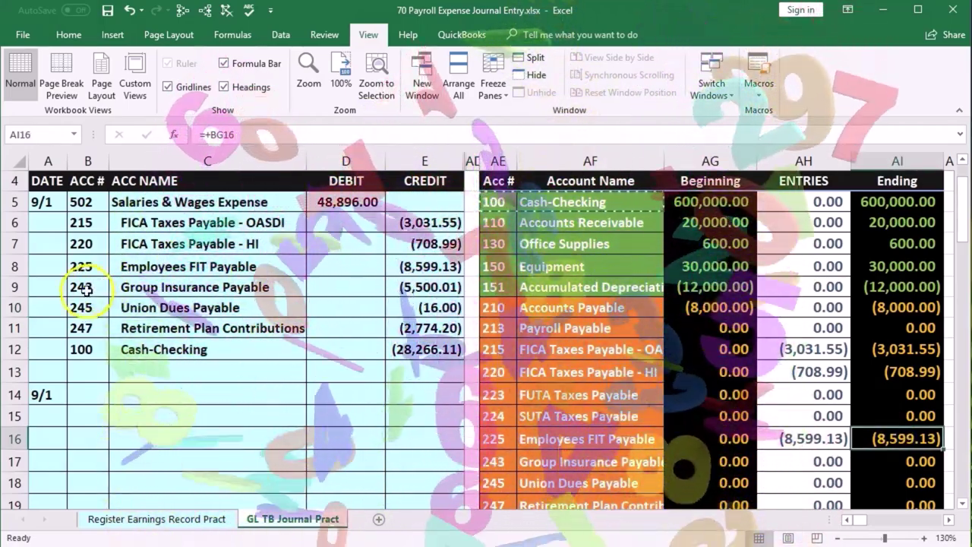
- Enter the posting date 9/1 in BE21 of the Group Insurance Payable ledger account 243
drag(85, 287, 114, 287)
key(Right)
key(Right)
key(Right)
key(Right)
key(Right)
key(Right)
key(Right)
key(Right)
key(Right)
key(Right)
key(Right)
key(Right)
key(Right)
key(Right)
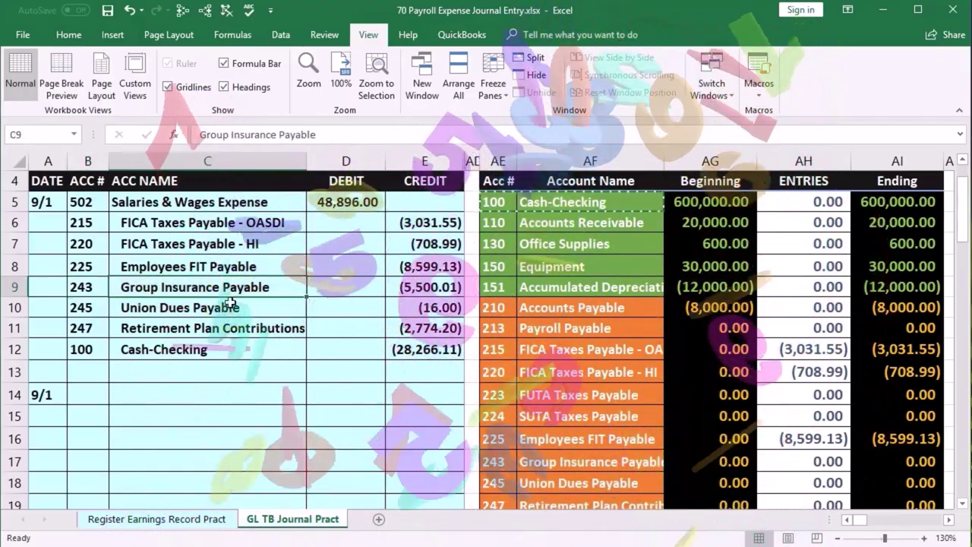
key(Right)
key(Right)
key(Right)
key(Right)
key(Right)
key(Right)
key(Right)
key(Right)
key(Right)
key(Right)
key(Right)
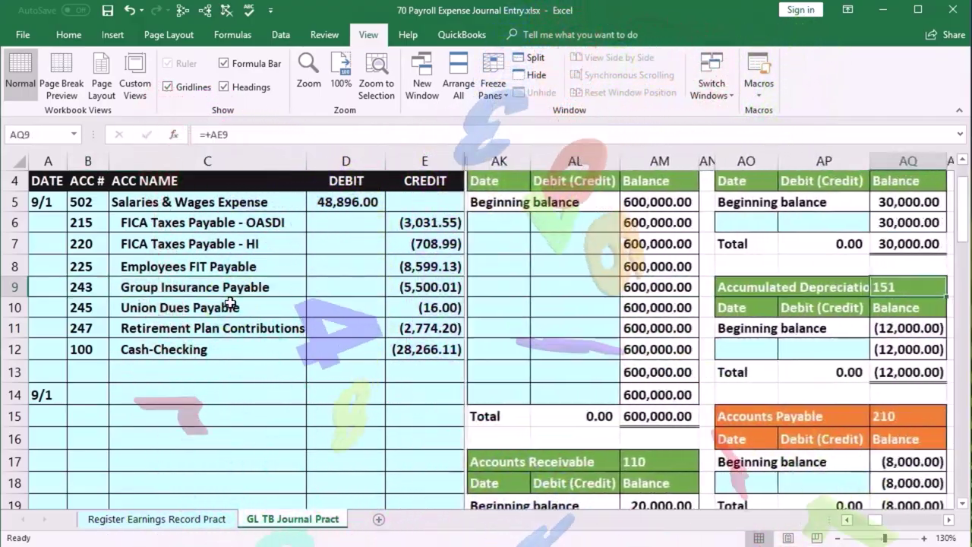
key(Up)
key(Up)
key(Up)
key(Up)
key(Up)
key(Up)
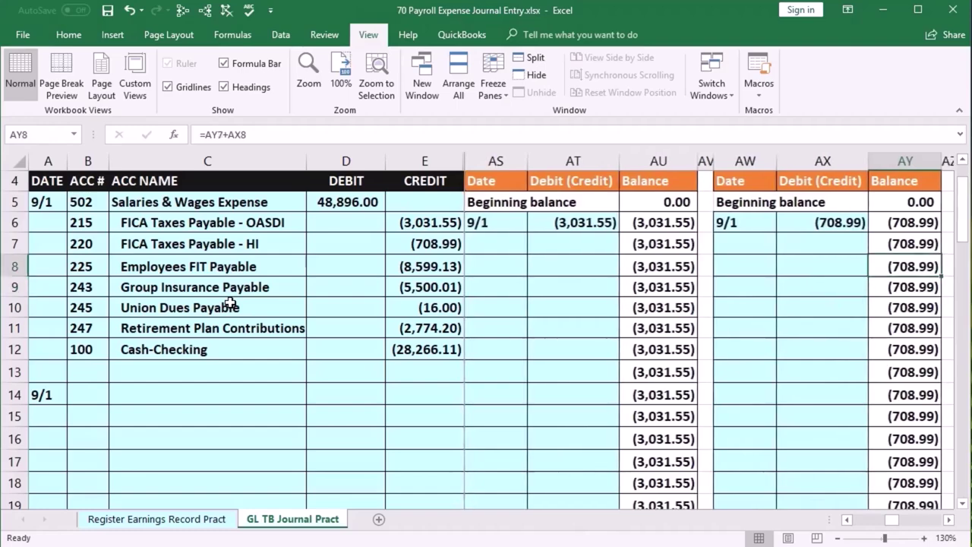
key(Right)
key(Right)
key(Right)
key(Right)
key(Right)
key(Right)
key(Right)
key(Right)
key(Right)
key(Right)
key(Right)
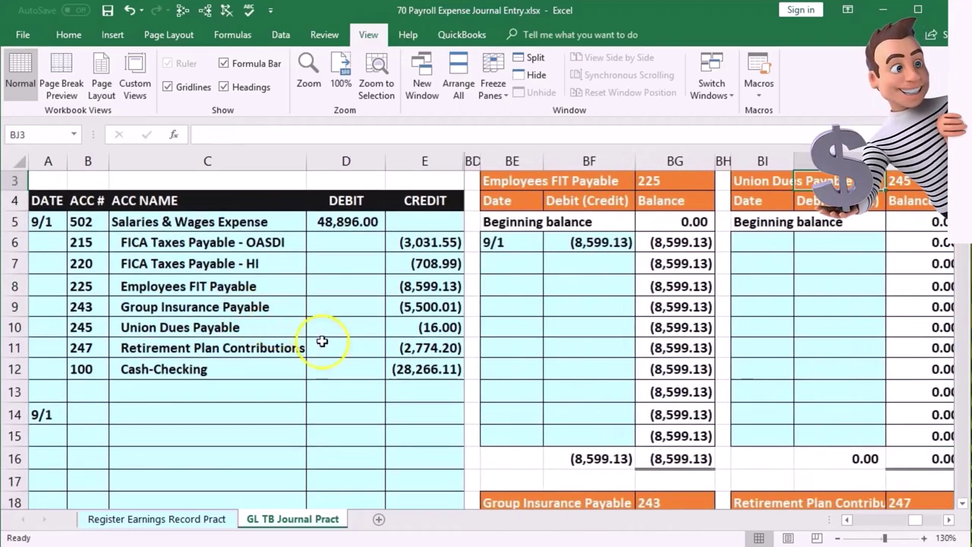
scroll(553, 393, down, 2)
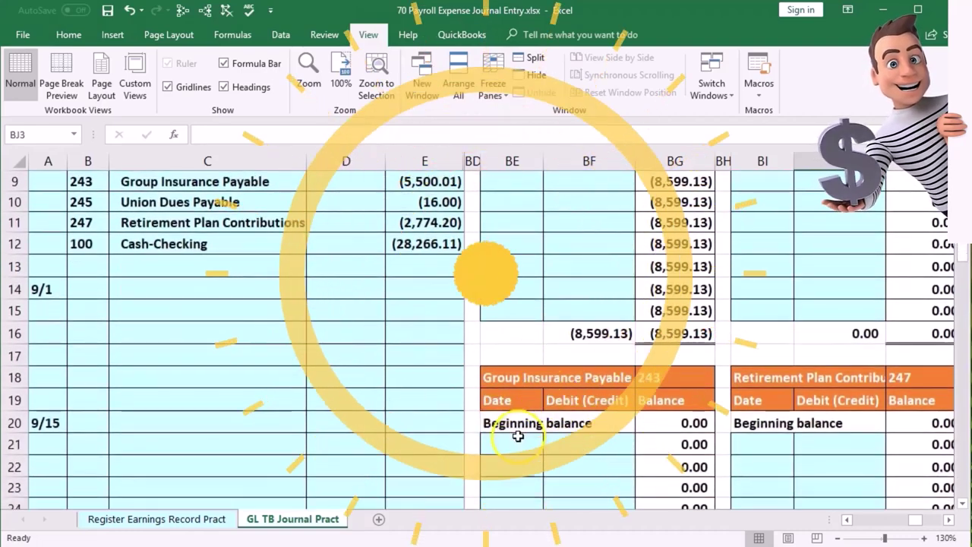
click(510, 445)
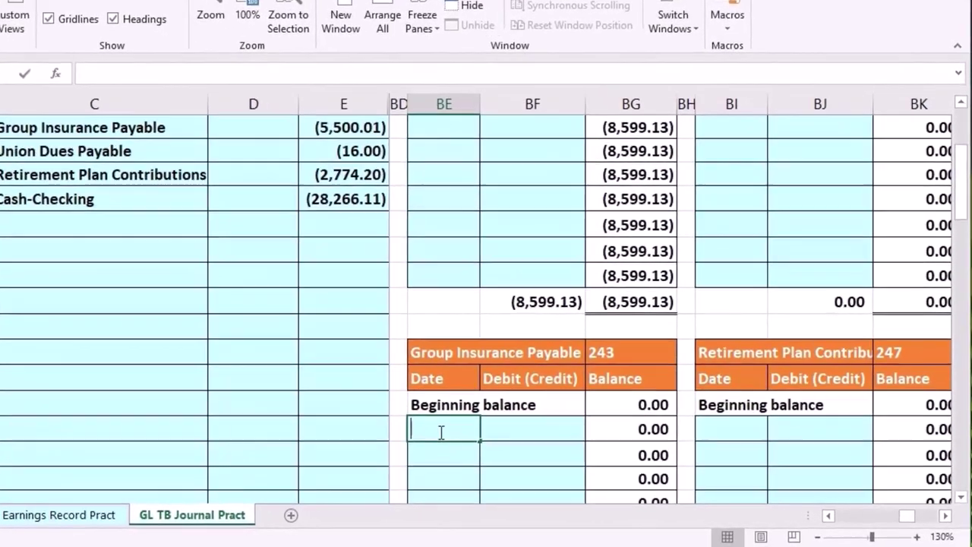
text(9/1)
key(Tab)
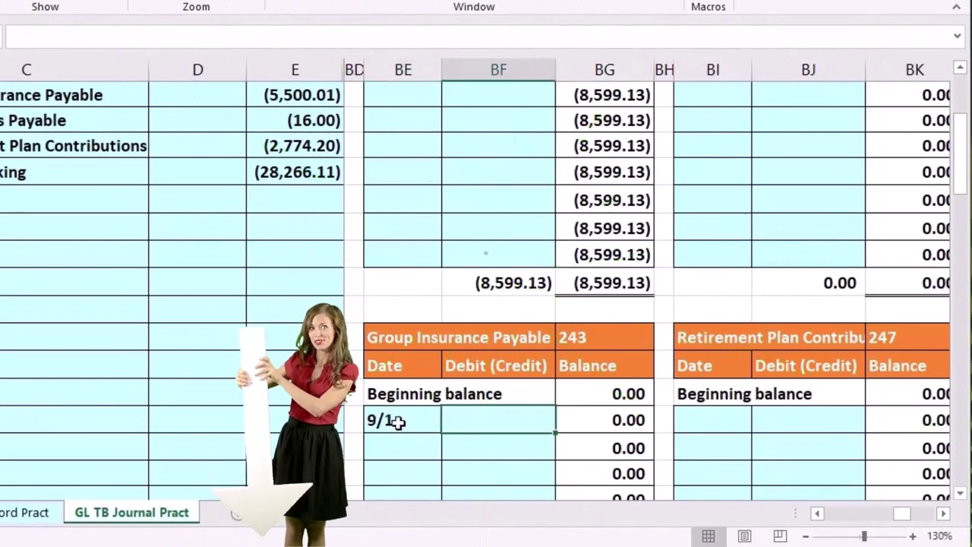
- Link the Group Insurance Payable ledger posting in BF21 to the journal credit in E9 and check its ending balance in the trial balance
text(=)
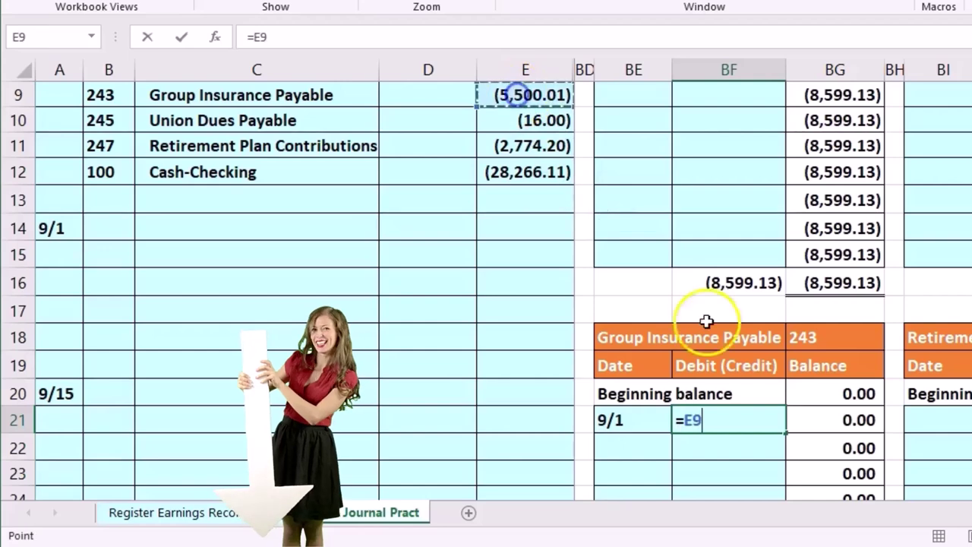
key(Return)
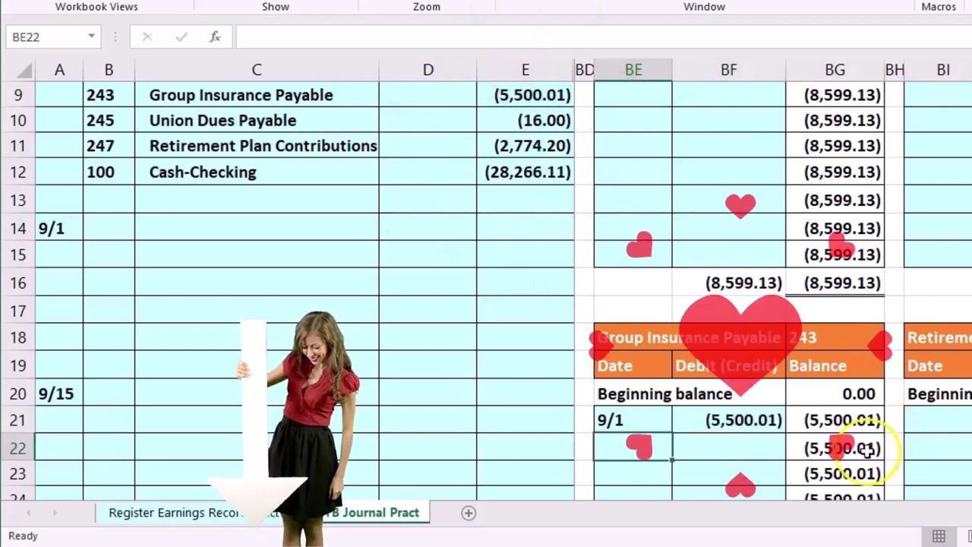
click(740, 419)
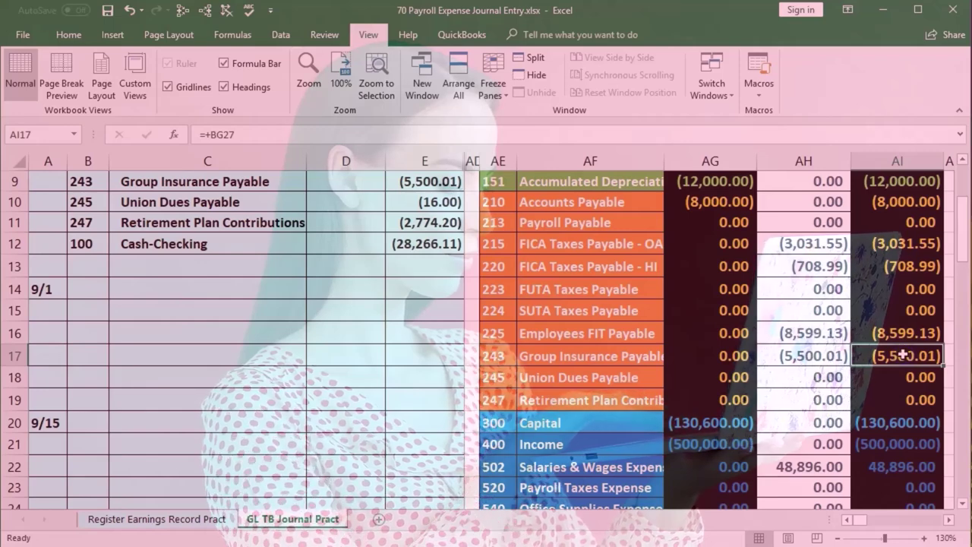
- Enter the posting date 9/1 in BI6 of the Union Dues Payable ledger account 245
drag(96, 203, 120, 205)
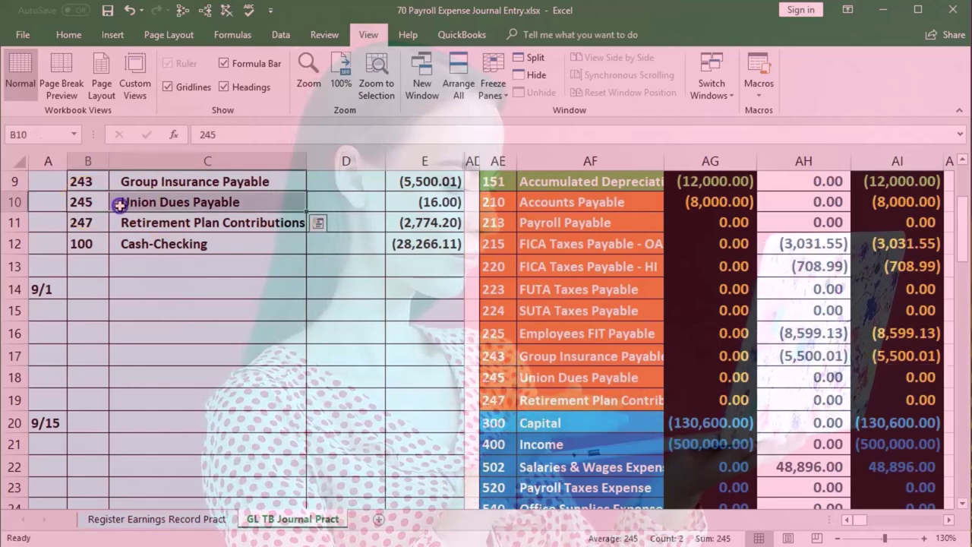
key(Right)
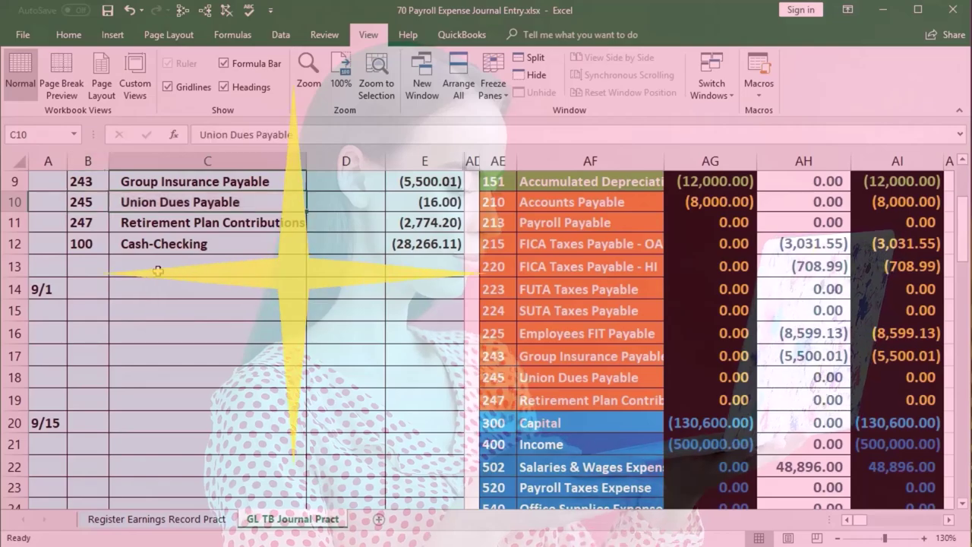
key(ctrl+Right)
key(ctrl+Right)
key(Right)
key(Right)
key(Right)
key(Right)
key(Right)
key(Right)
key(Right)
key(Right)
key(Right)
key(Right)
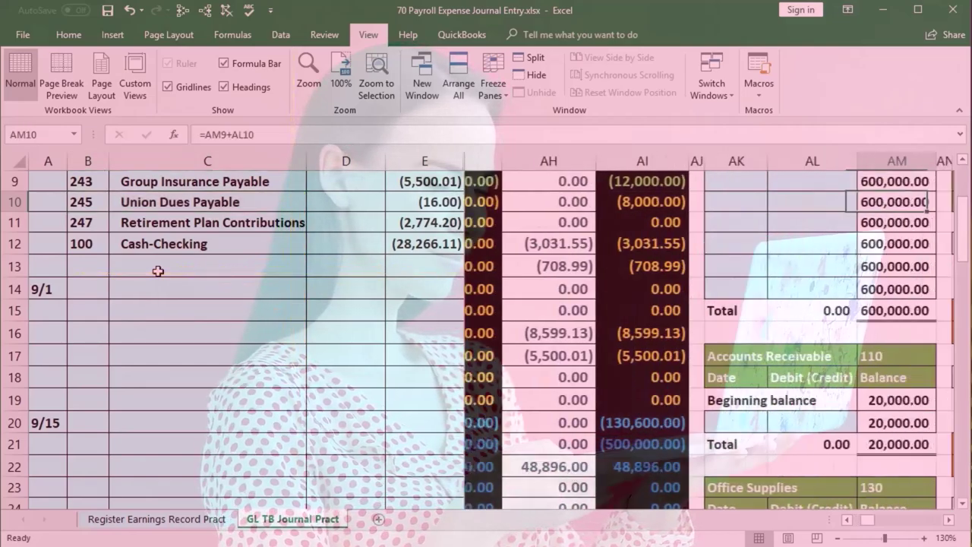
key(Right)
key(Right)
key(Right)
key(Right)
key(Right)
key(Right)
key(Right)
key(Right)
key(Right)
key(Right)
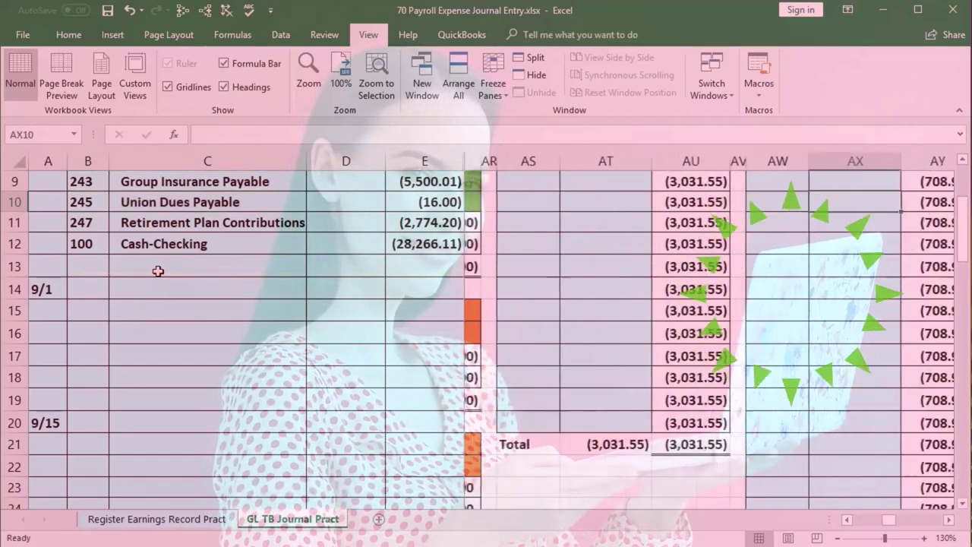
key(Right)
key(Right)
key(Right)
key(Right)
key(Right)
key(Right)
key(Right)
key(Right)
key(Right)
key(Right)
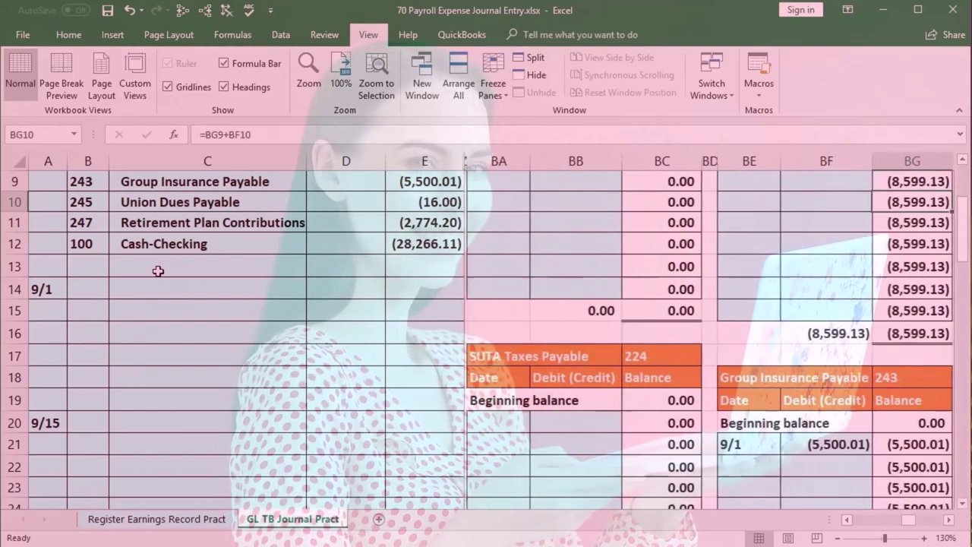
key(Right)
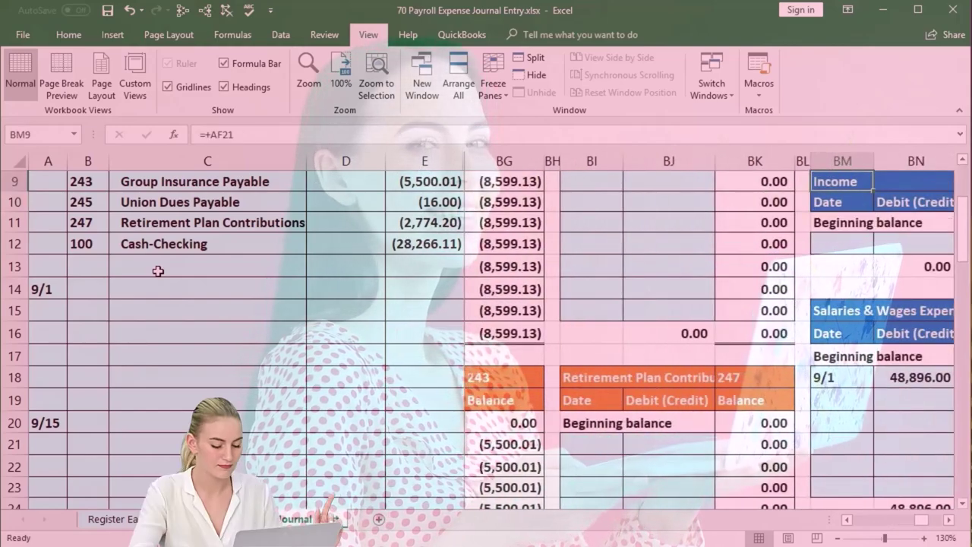
key(Up)
key(Up)
key(Up)
key(Up)
key(Up)
key(Up)
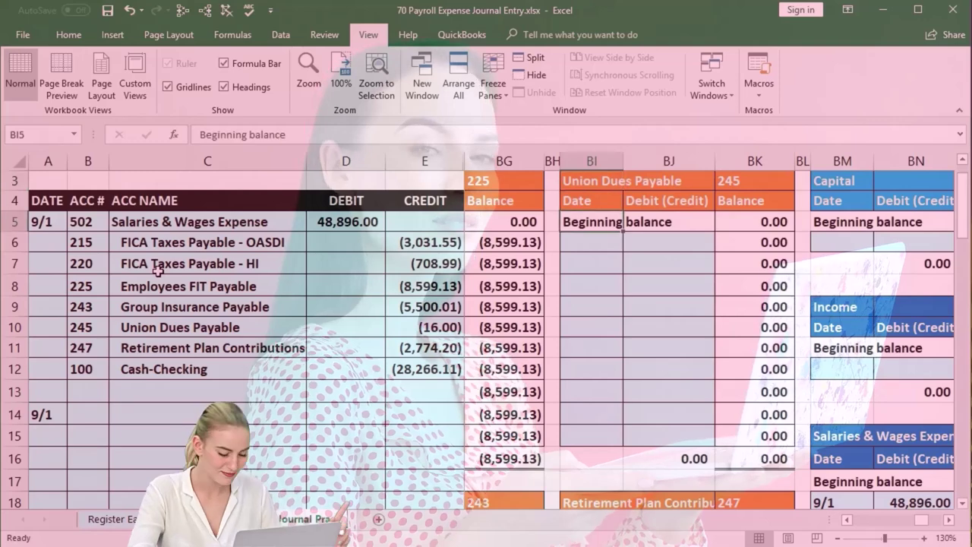
text(9/1)
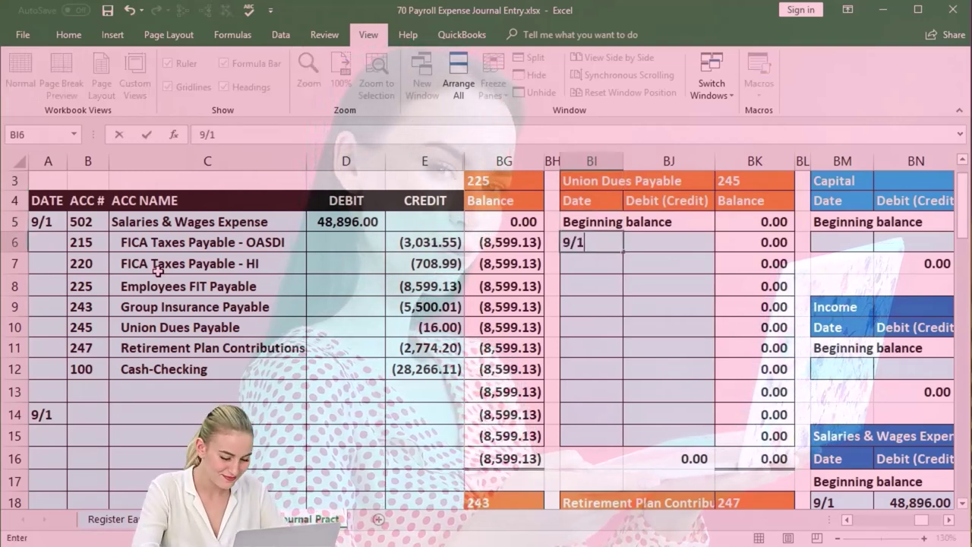
key(Tab)
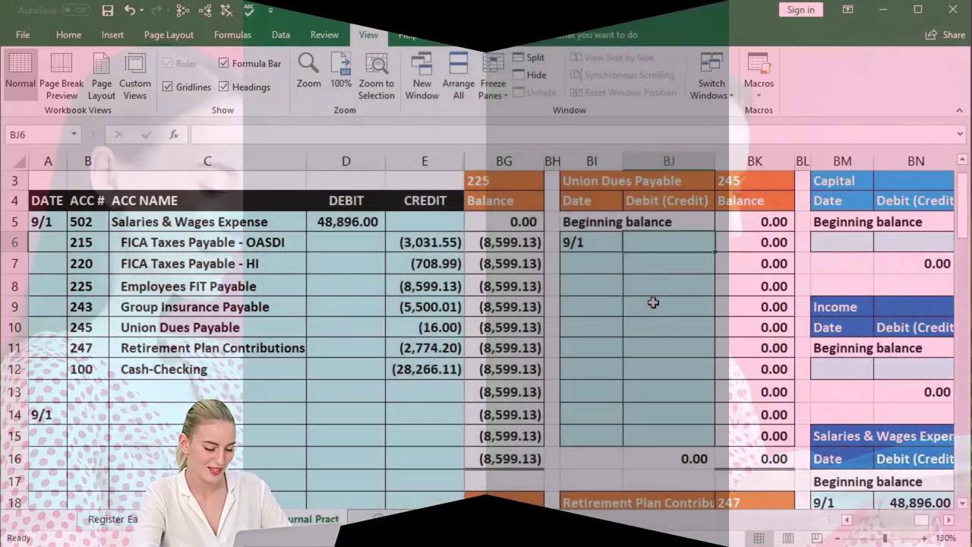
- Link the Union Dues Payable ledger posting in BJ6 to the journal credit in E10 and check its ending balance in the trial balance
text(=)
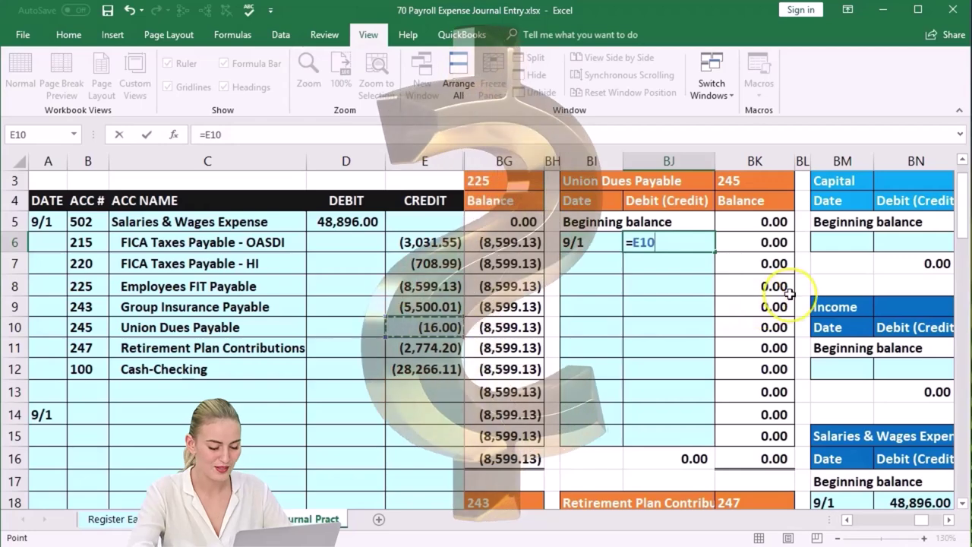
key(Return)
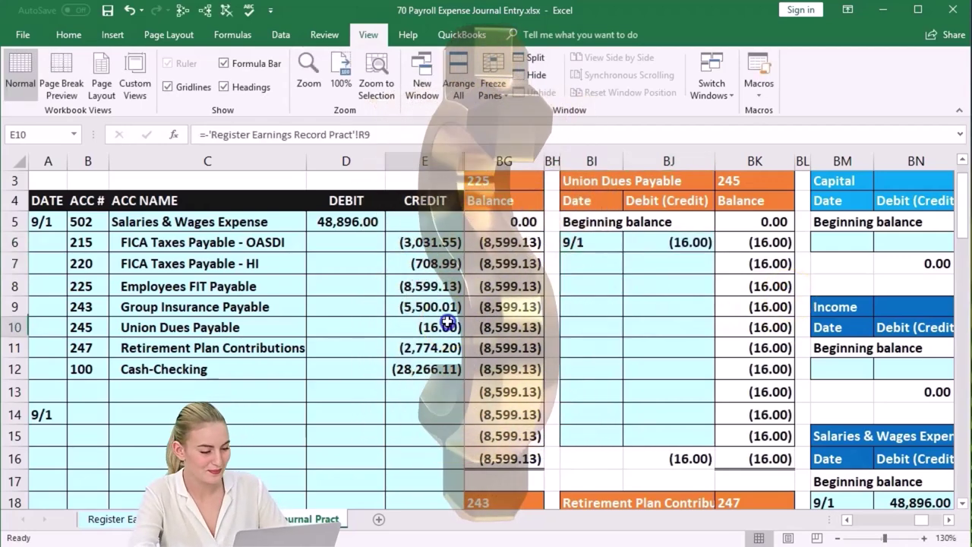
key(Right)
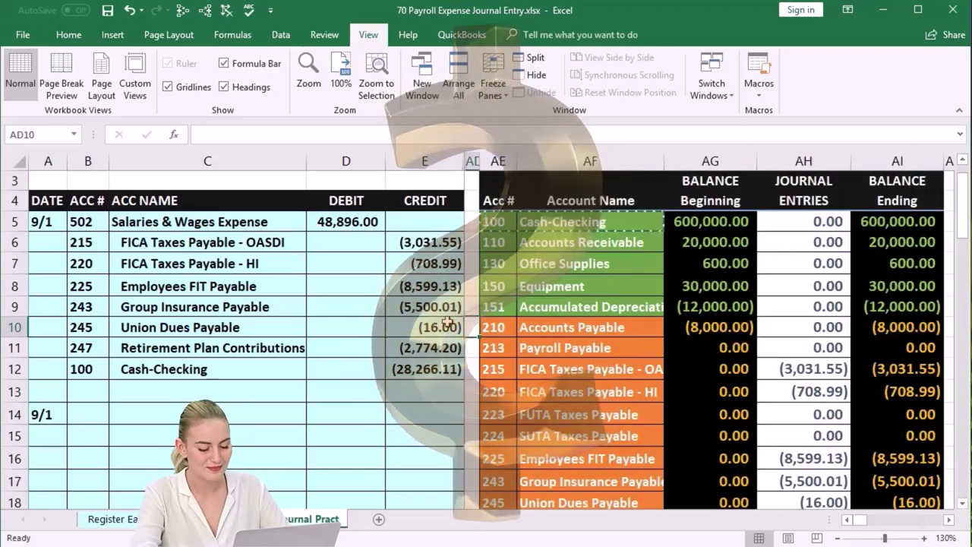
scroll(700, 367, down, 1)
click(899, 442)
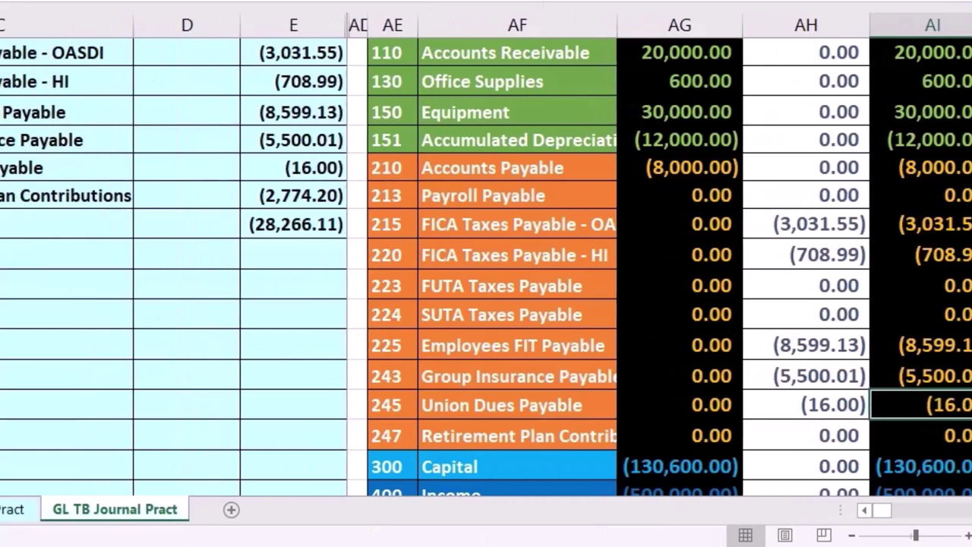
- Enter the posting date 9/1 in BI21 of the Retirement Plan Contributions ledger account 247
drag(87, 195, 135, 197)
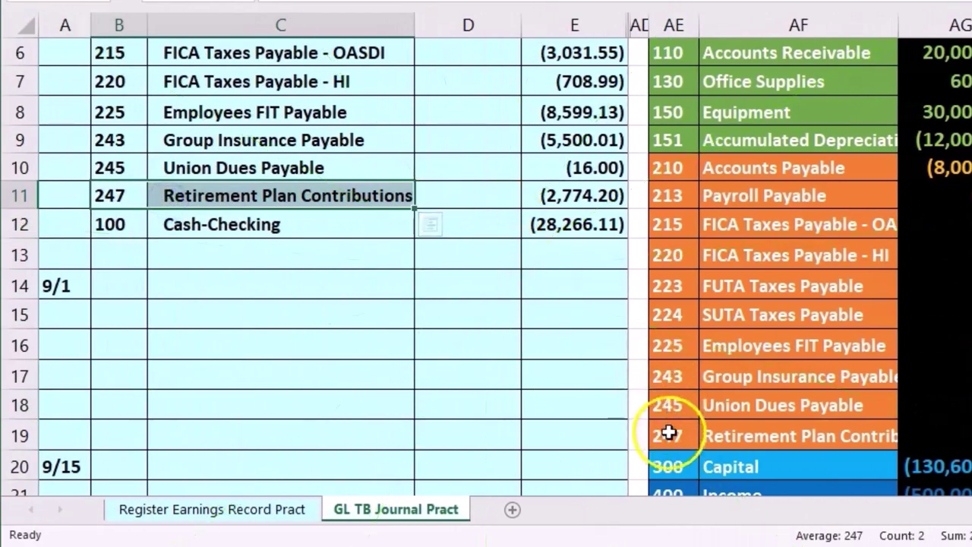
drag(668, 429, 714, 439)
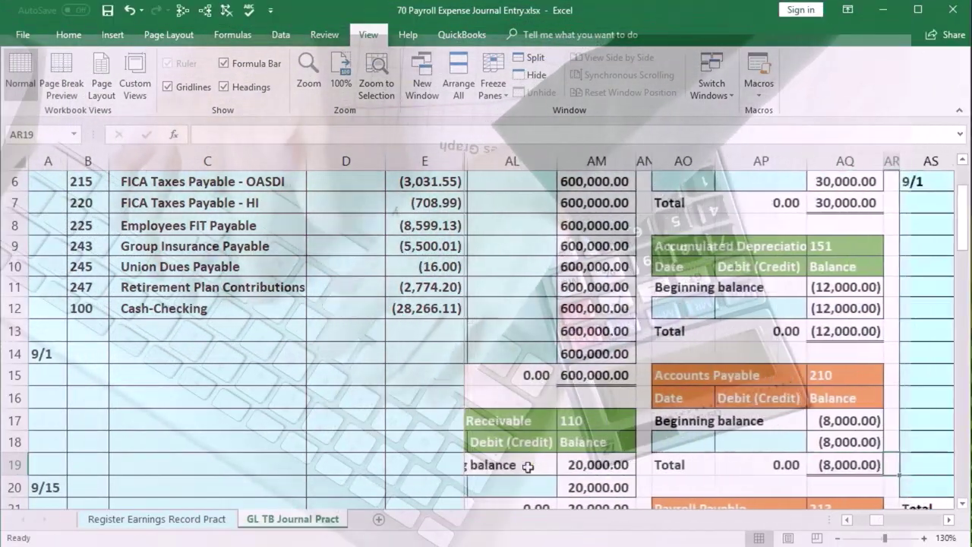
key(Right)
key(Right)
key(Right)
key(Right)
key(Right)
key(Right)
key(Right)
key(Right)
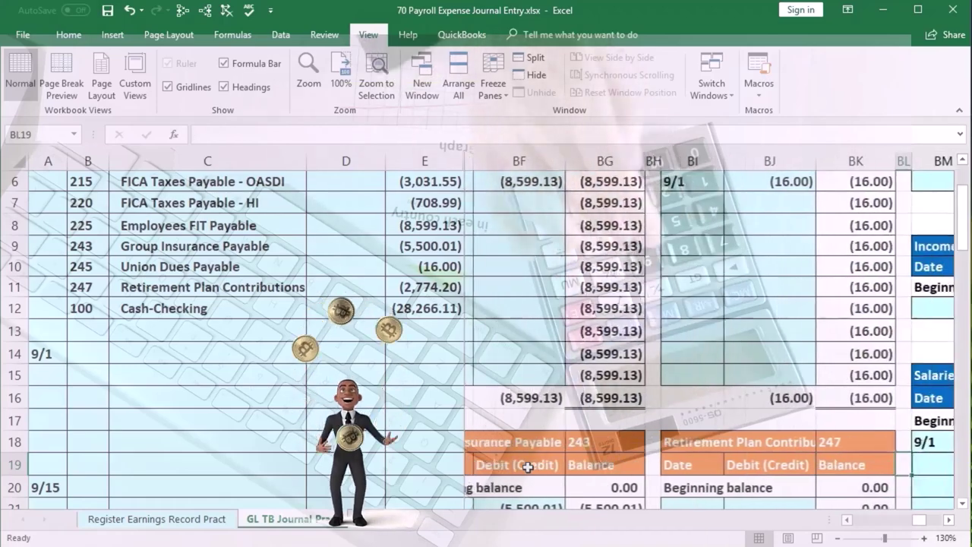
scroll(528, 467, up, 2)
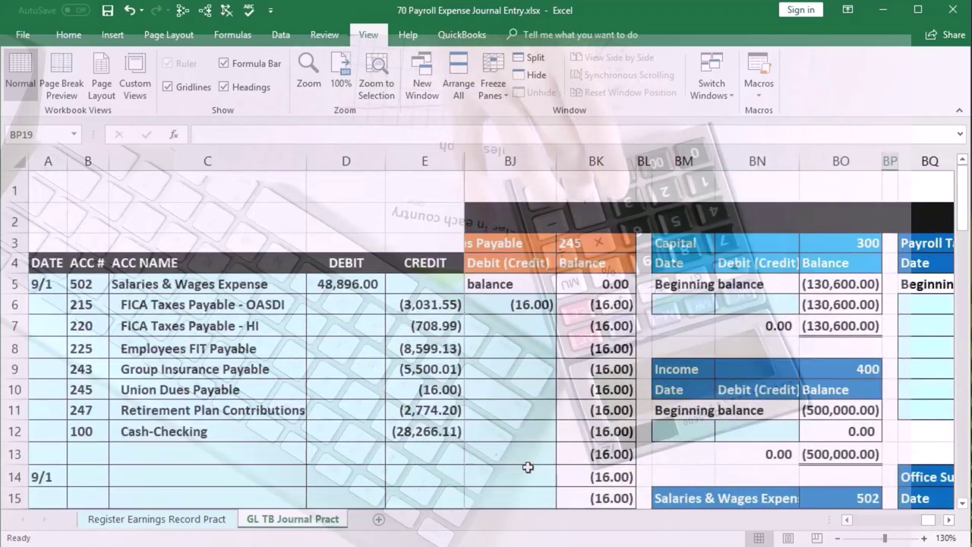
scroll(528, 467, down, 5)
scroll(528, 466, up, 3)
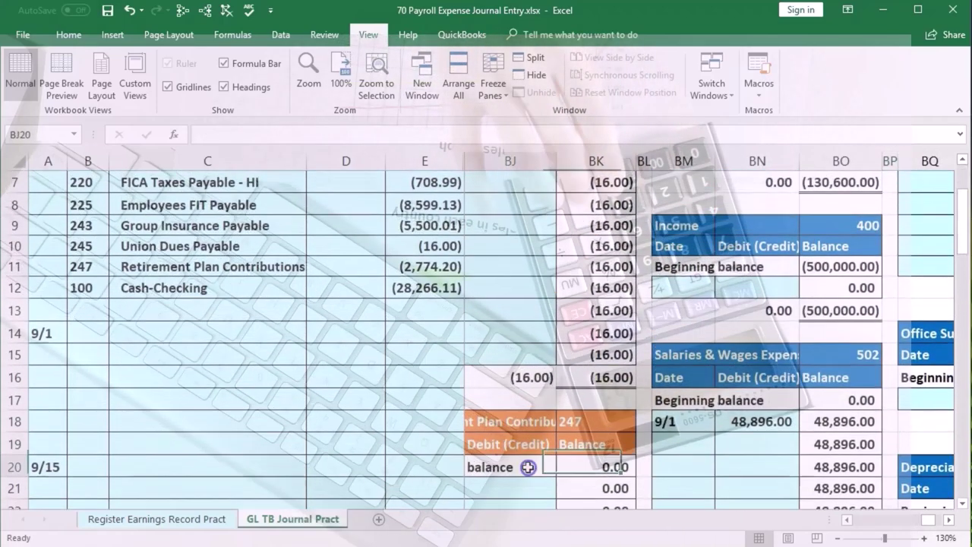
scroll(528, 467, down, 1)
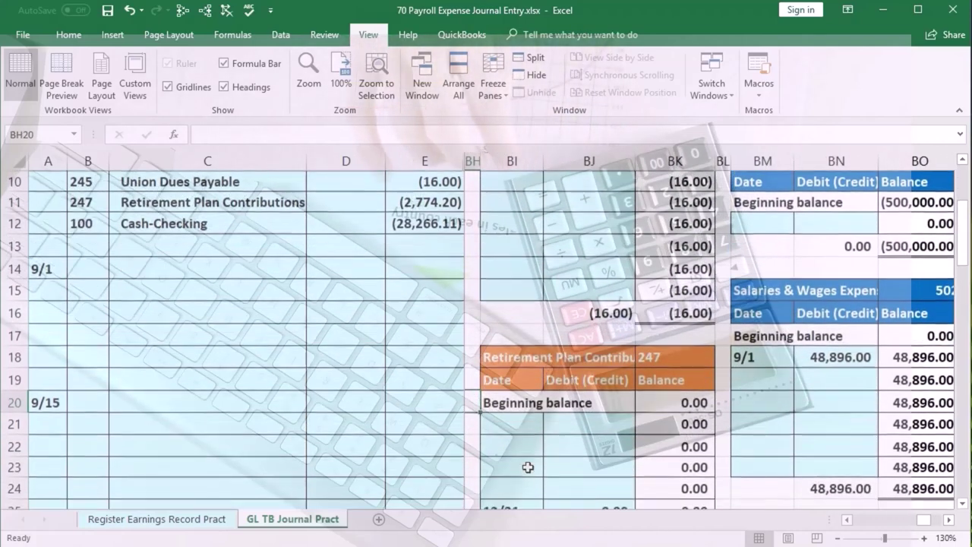
click(511, 416)
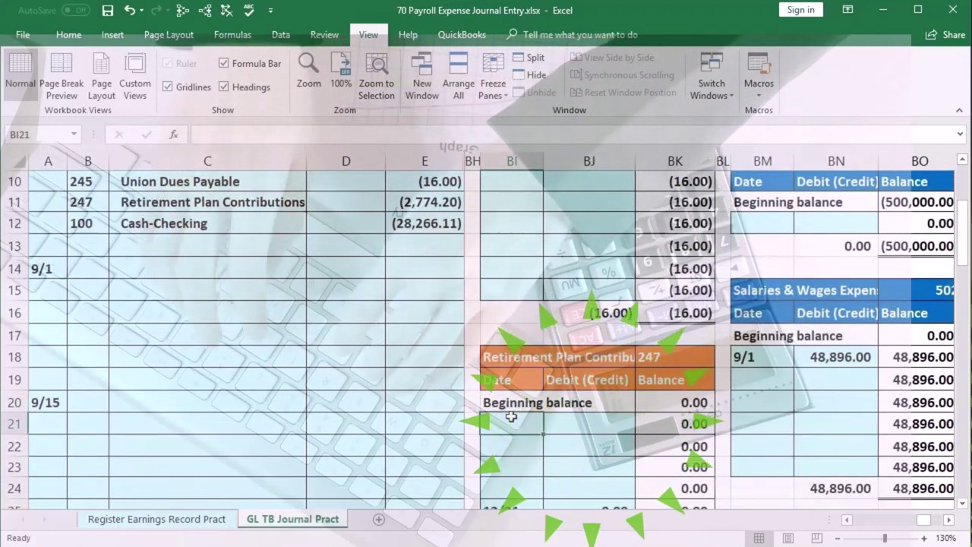
text(9/1)
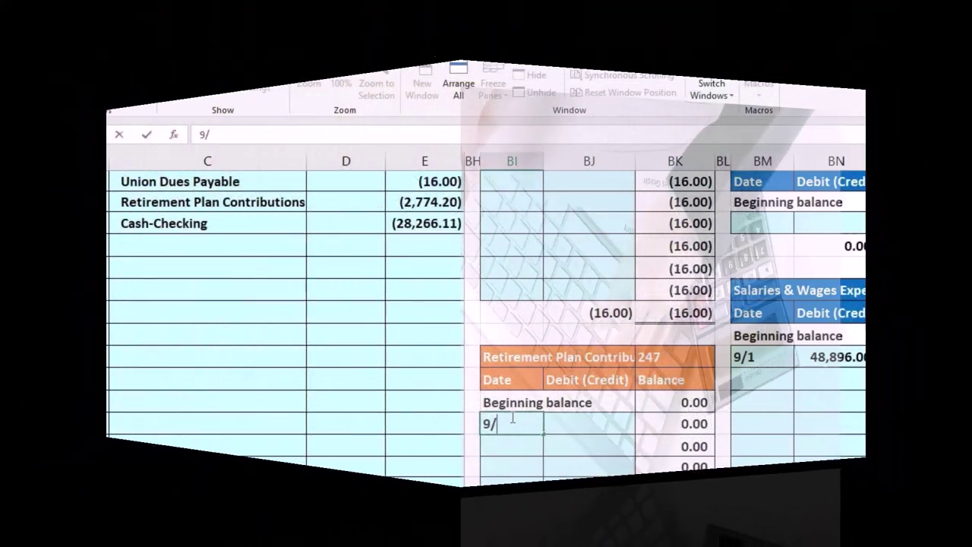
key(Tab)
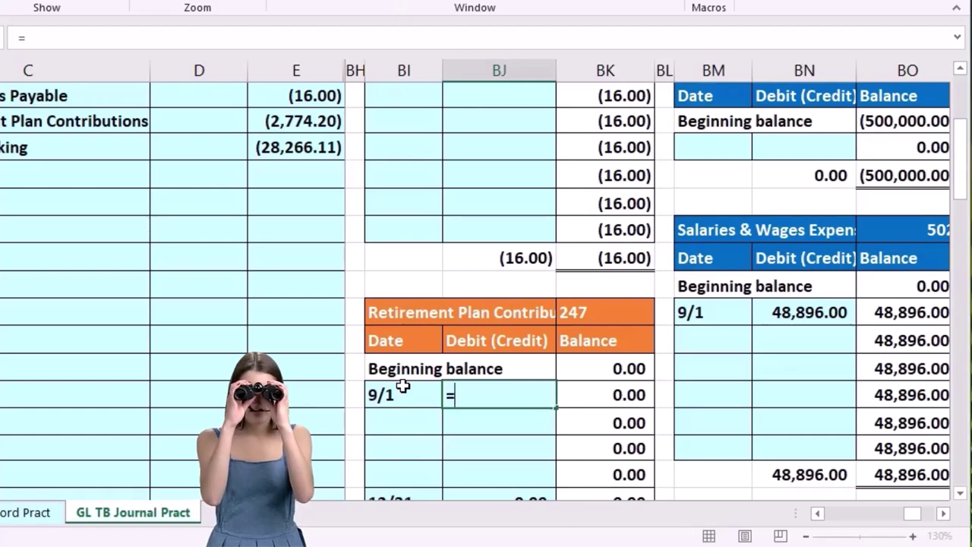
- Link the Retirement Plan Contributions ledger posting in BJ21 to the journal credit in E11
text(=)
click(296, 121)
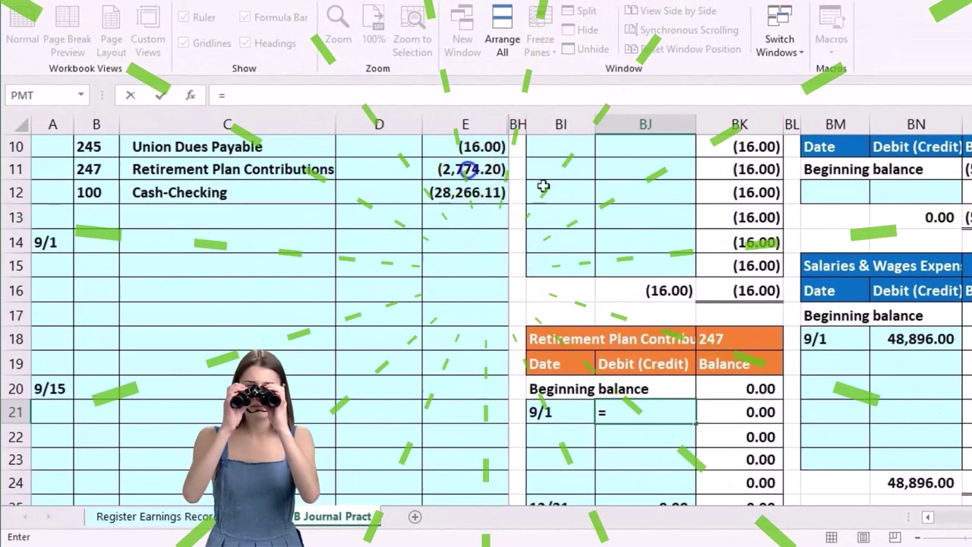
key(Return)
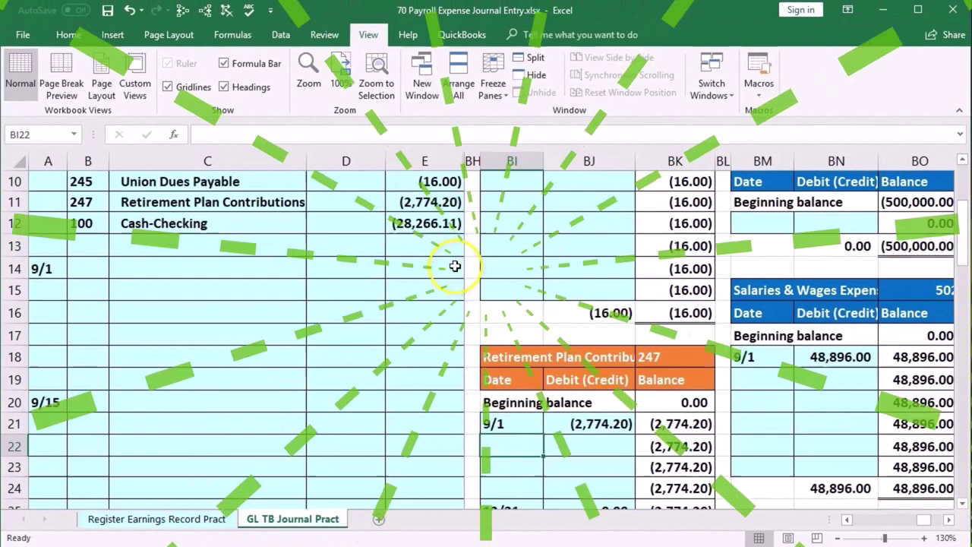
click(492, 234)
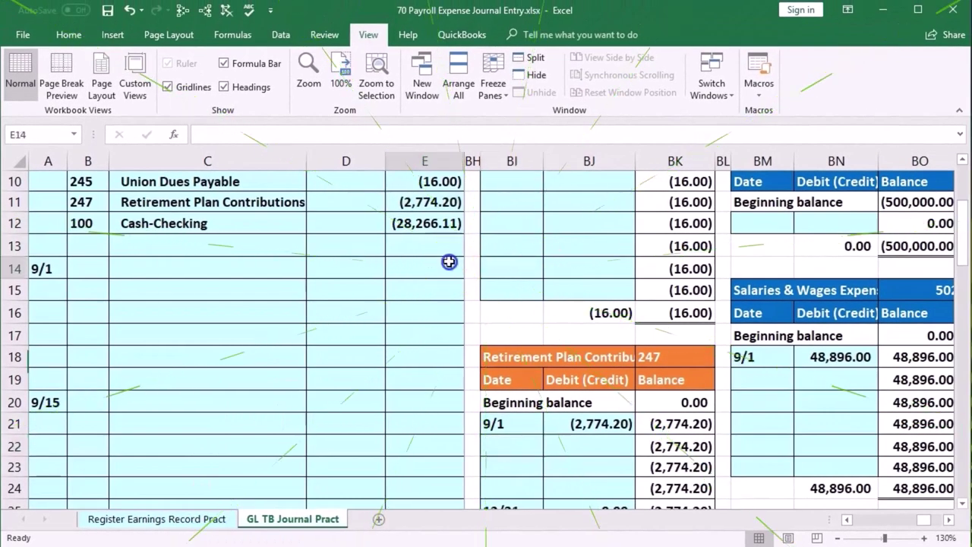
- Check the Retirement Plan Contributions ending balance in the trial balance, and compare the Cash-Checking journal line with its posted amount in AH5
key(ctrl+Right)
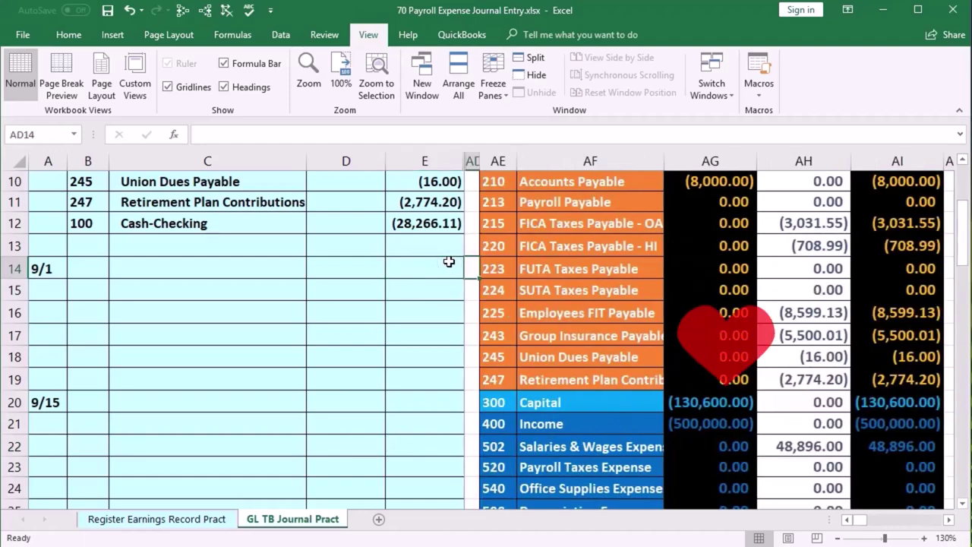
click(873, 377)
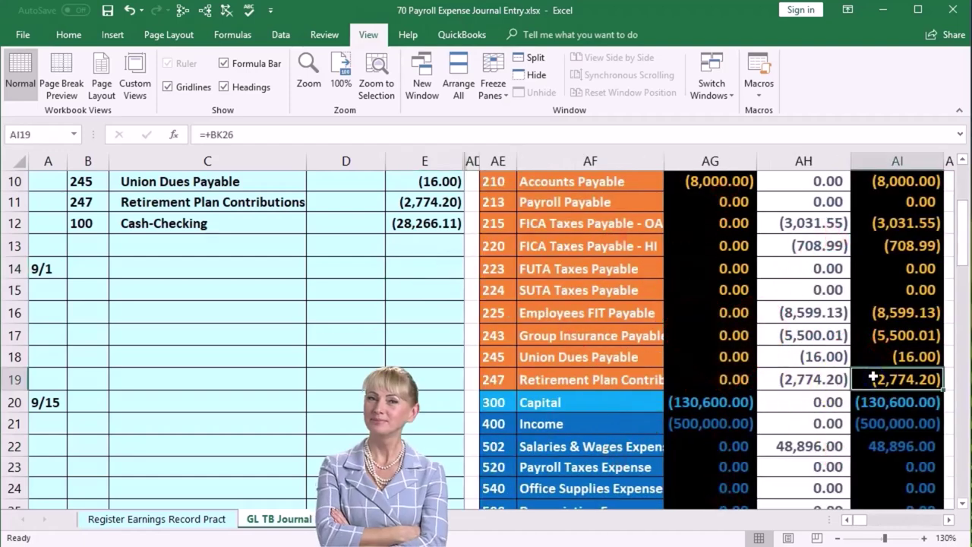
scroll(829, 392, up, 3)
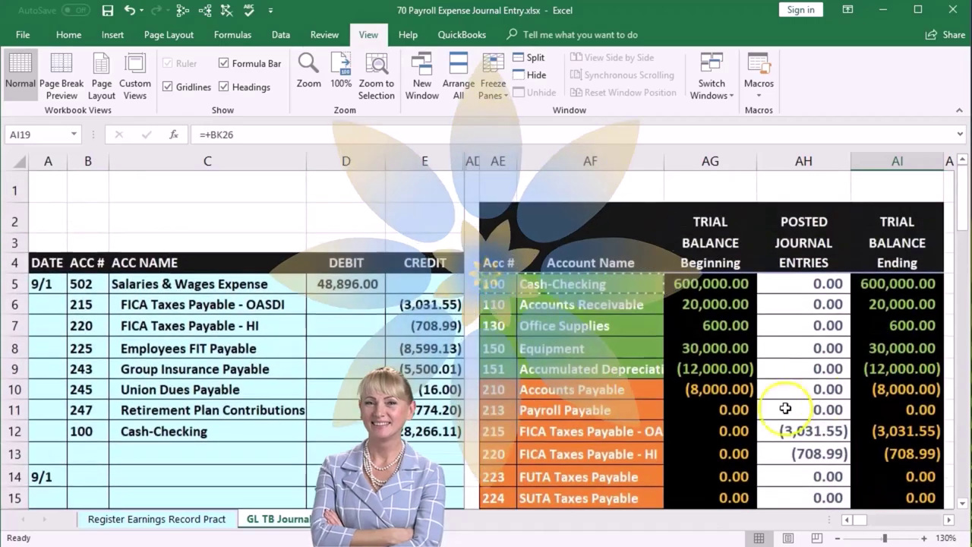
drag(94, 427, 130, 427)
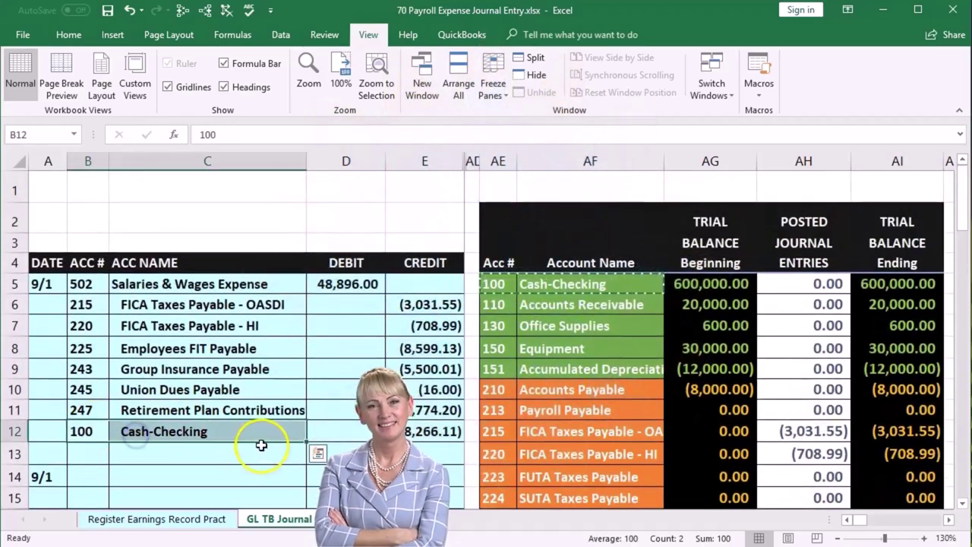
click(802, 283)
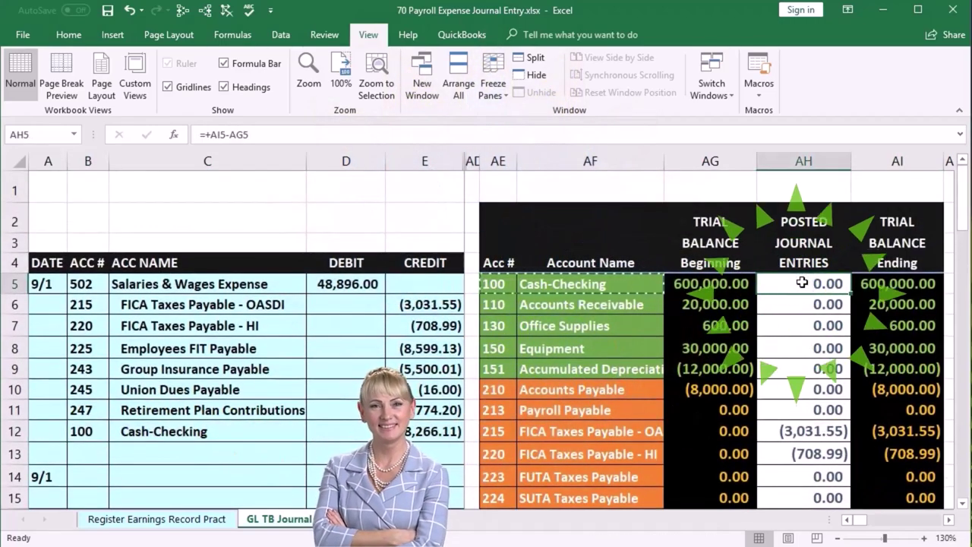
- Enter the posting date 9/1 in AK6 of the Cash-Checking ledger account 100
key(Right)
key(Right)
key(Right)
key(Right)
key(Right)
key(Down)
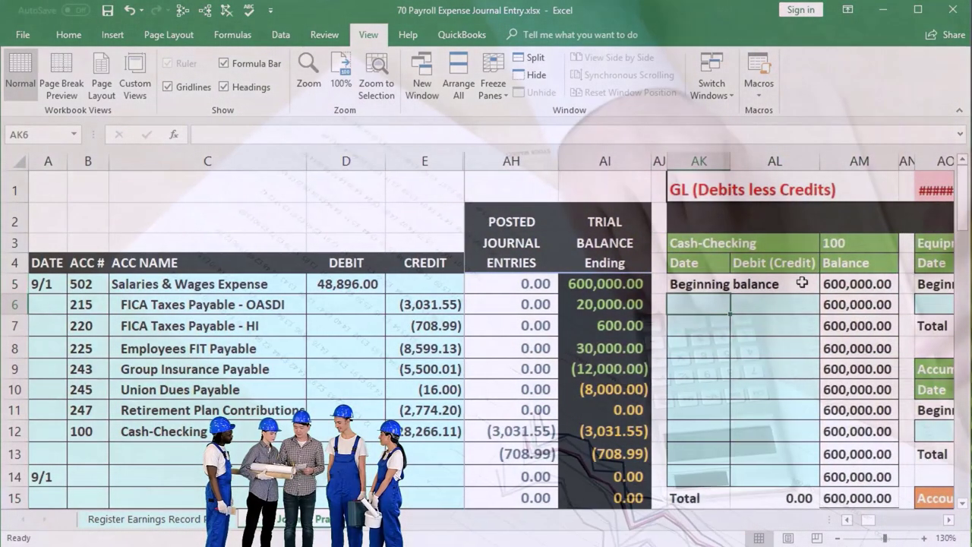
text(9/1)
key(Tab)
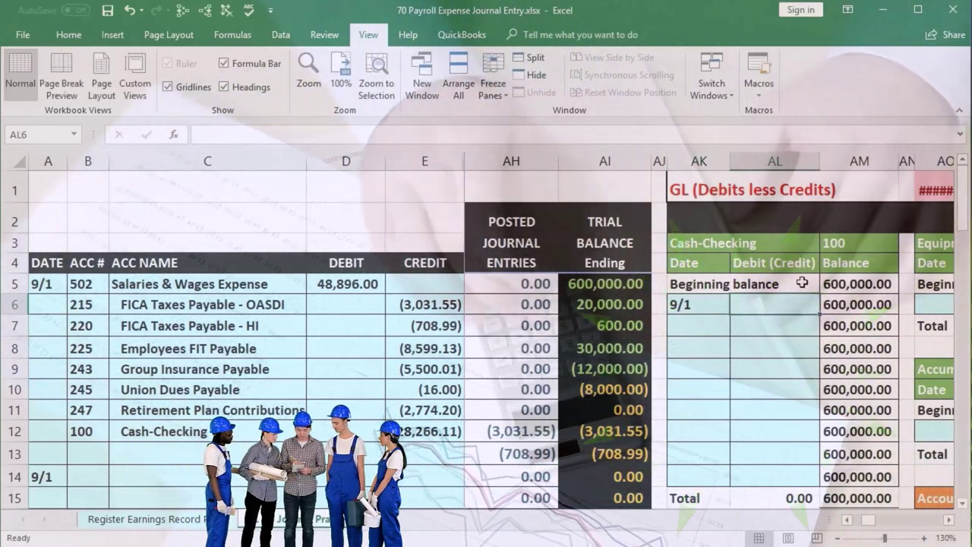
- Link the Cash-Checking ledger posting in AL6 to the journal credit in E12 and check its ending balance in the trial balance
text(=)
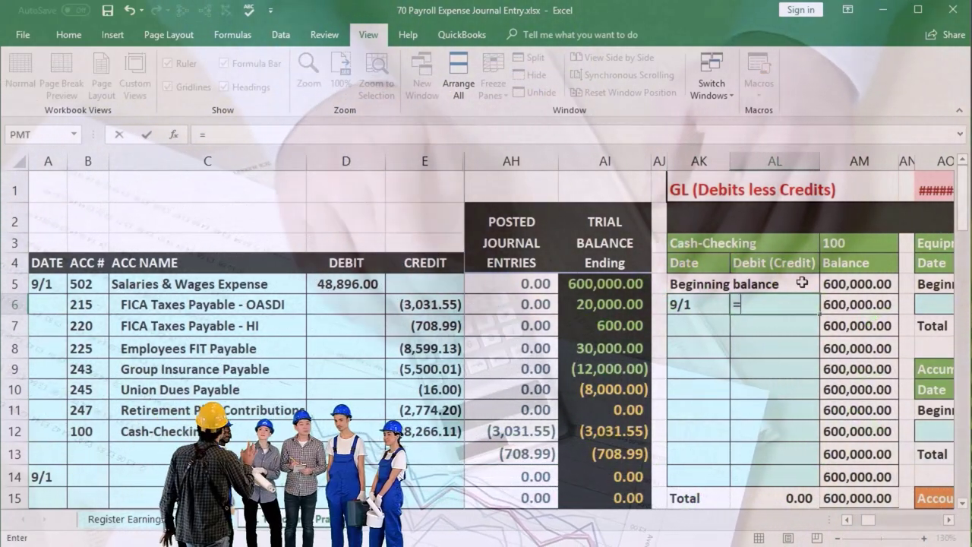
click(422, 431)
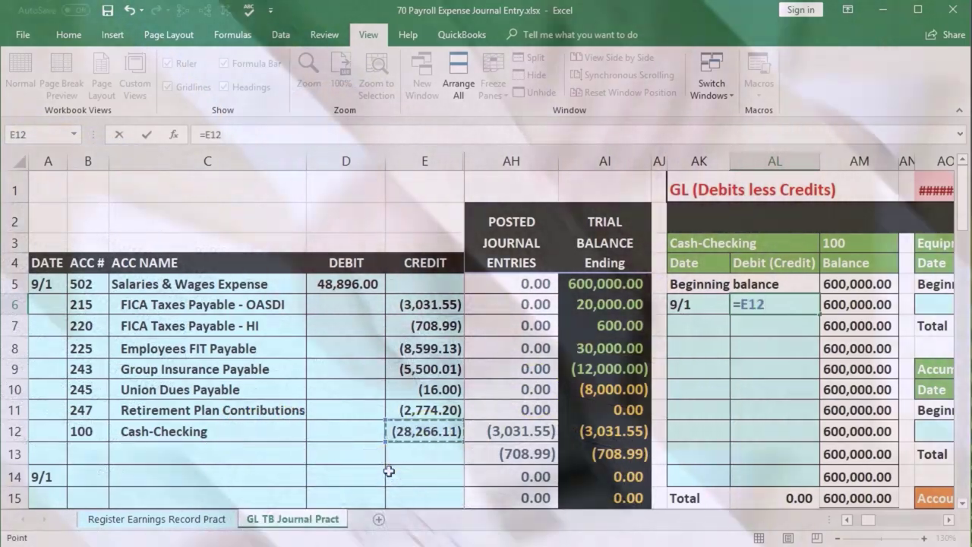
key(Return)
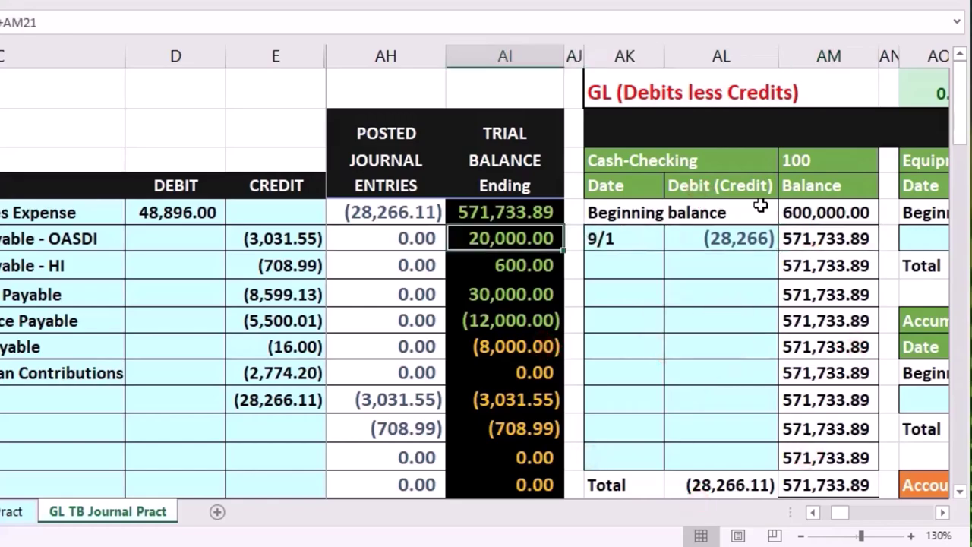
key(Left)
key(Left)
key(Left)
key(Left)
key(Left)
key(Left)
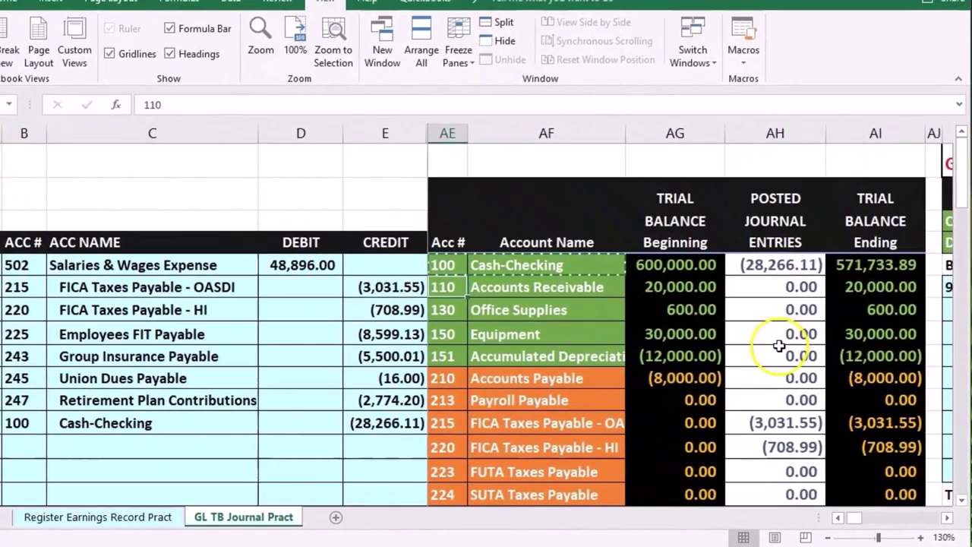
- Examine the trial balance totals and the ending balances of the payroll liability, Capital and Income accounts
scroll(760, 338, down, 4)
scroll(779, 346, down, 2)
scroll(779, 345, up, 4)
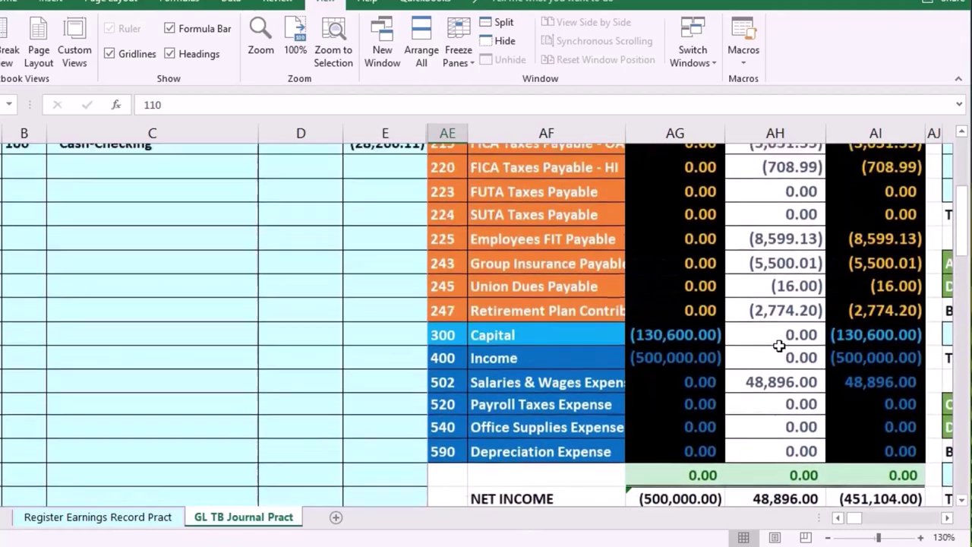
click(877, 248)
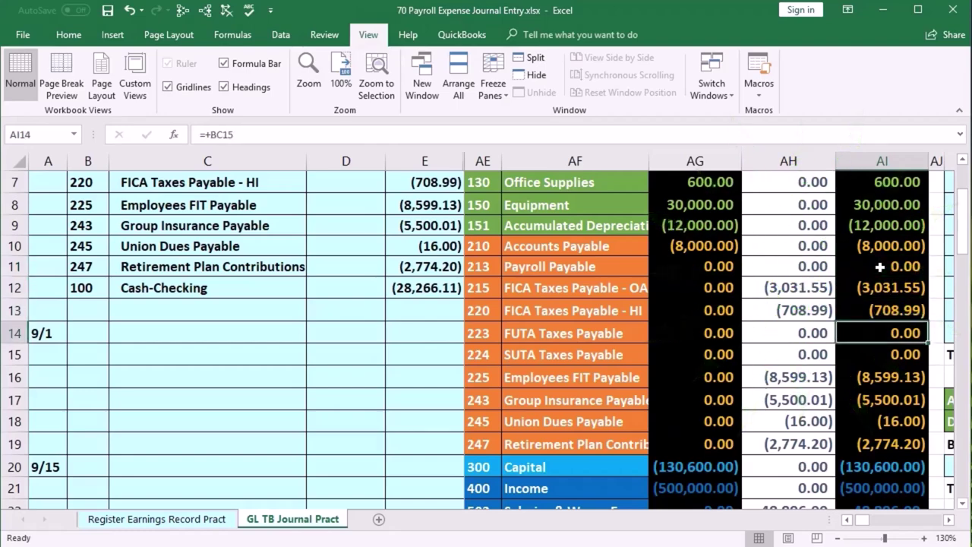
key(Down)
key(Down)
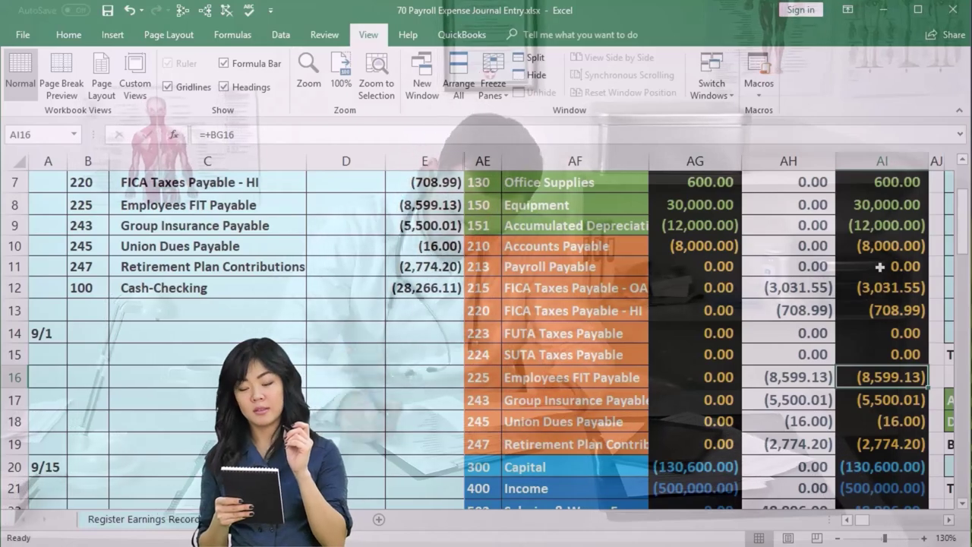
key(Down)
key(Down)
key(Down)
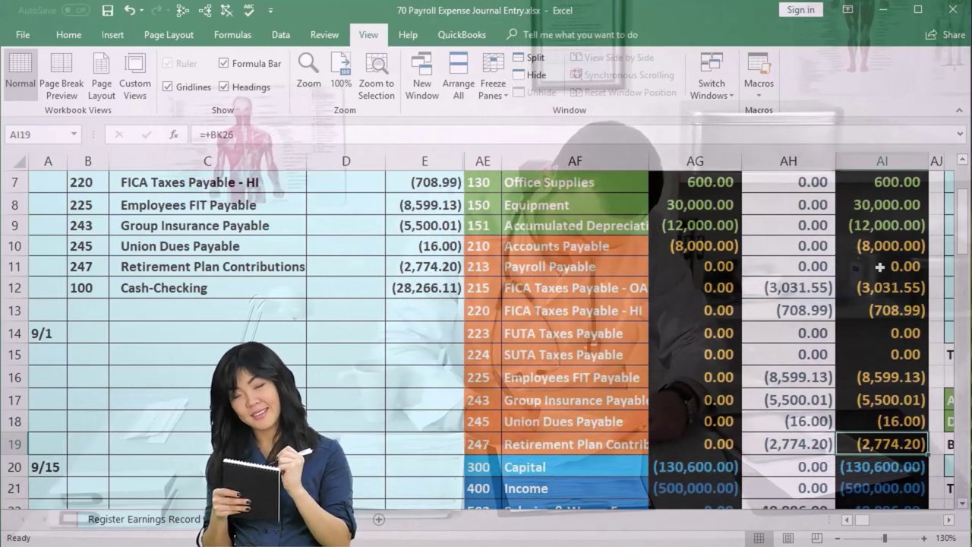
key(Down)
key(Down)
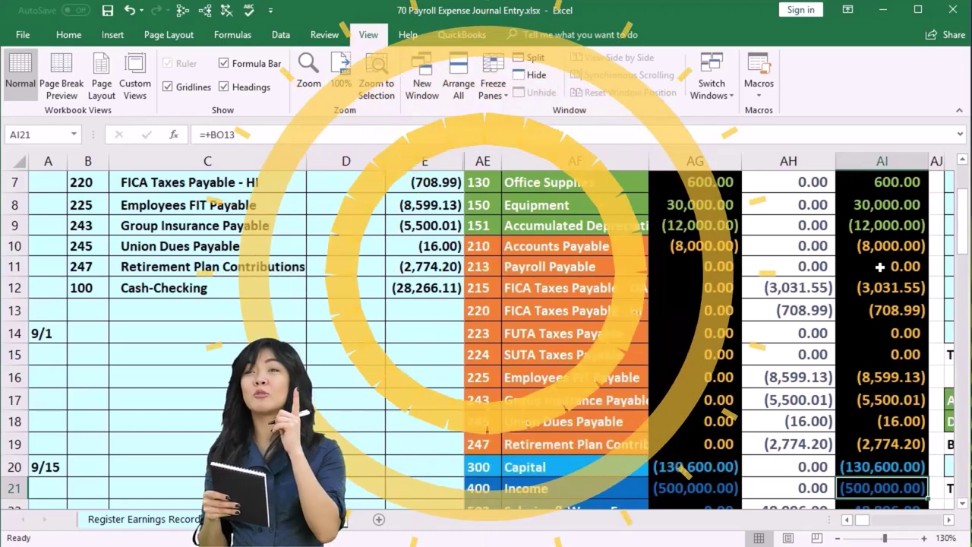
- Review the trial balance ending balances of the expense accounts and the net income in AI27
key(Down)
key(Down)
key(Down)
key(Down)
key(Up)
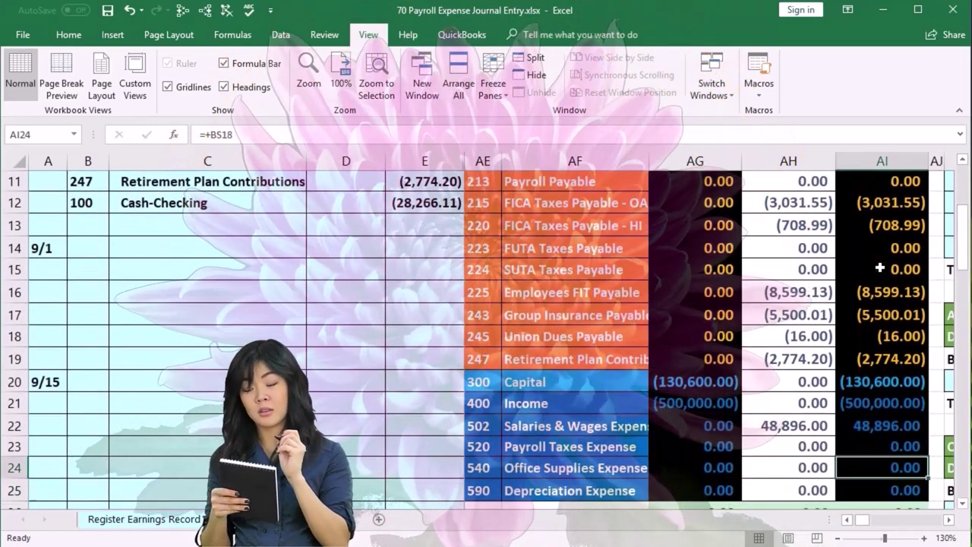
key(Up)
key(Up)
key(Down)
key(Down)
key(Down)
key(Down)
key(Down)
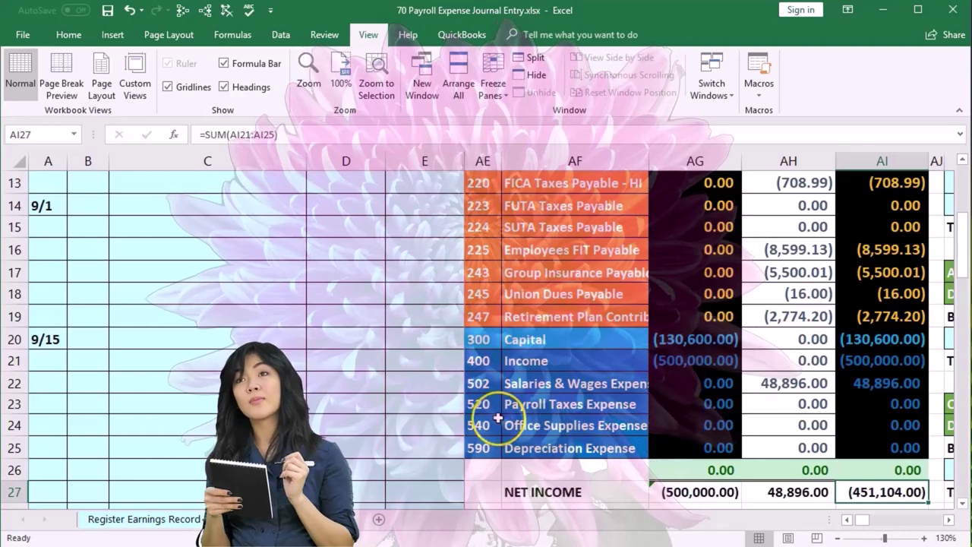
- Compare the Payroll Taxes Expense account in row 23 with the posted Salaries & Wages Expense amount in AH22
drag(490, 408, 513, 405)
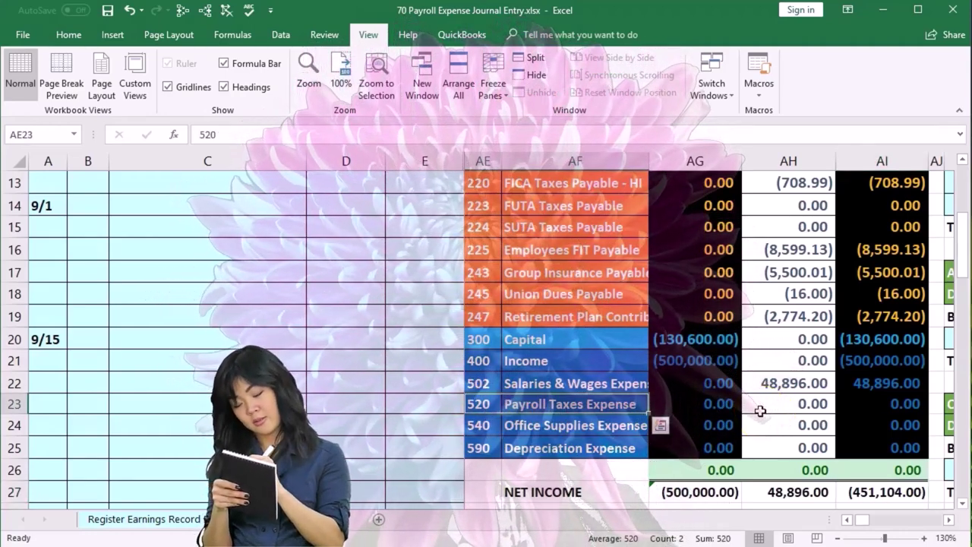
scroll(766, 351, up, 1)
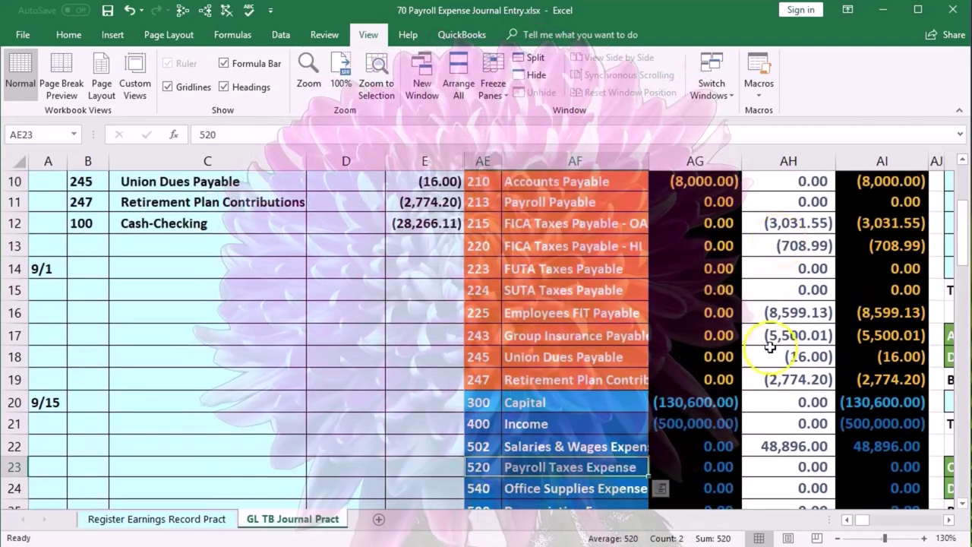
click(793, 448)
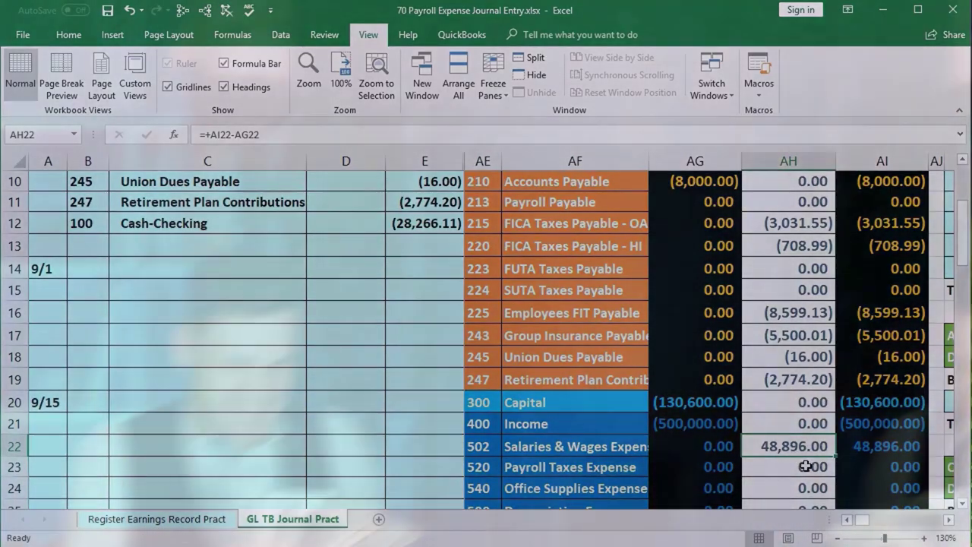